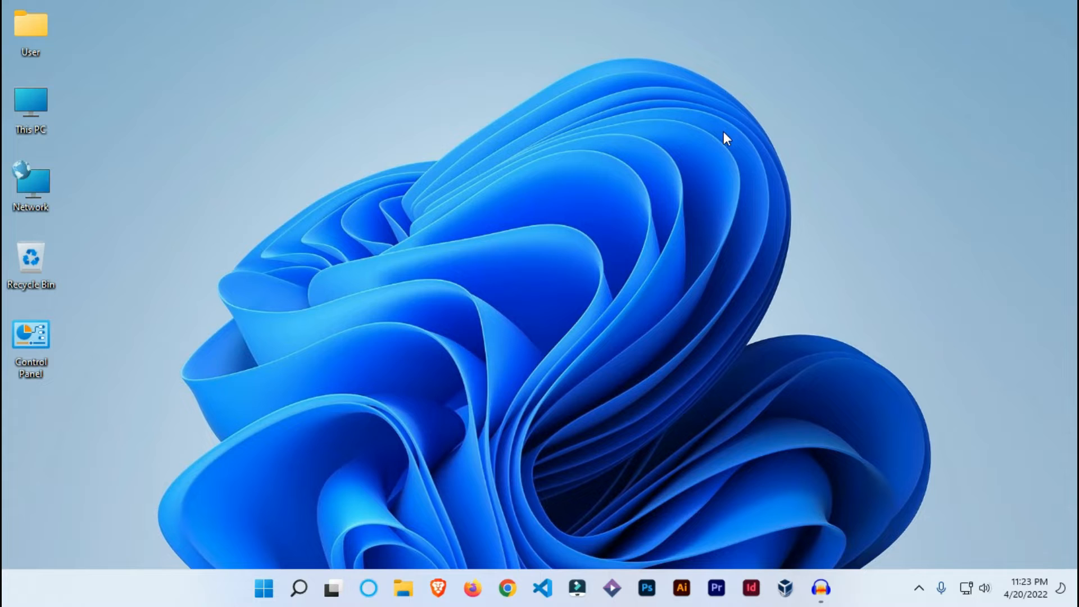
pyautogui.rightClick(660, 140)
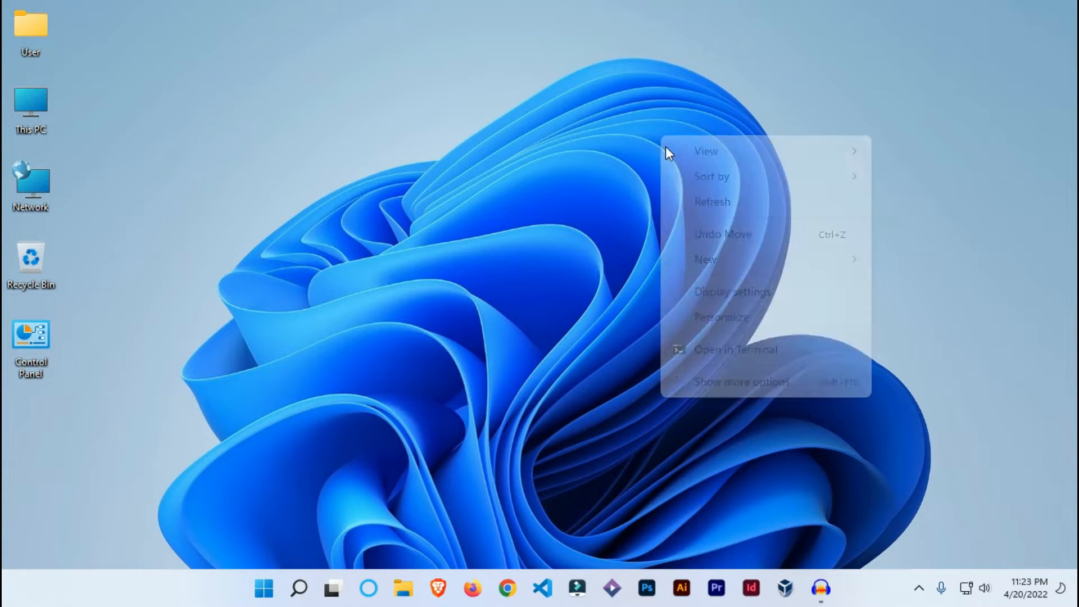
pyautogui.click(721, 325)
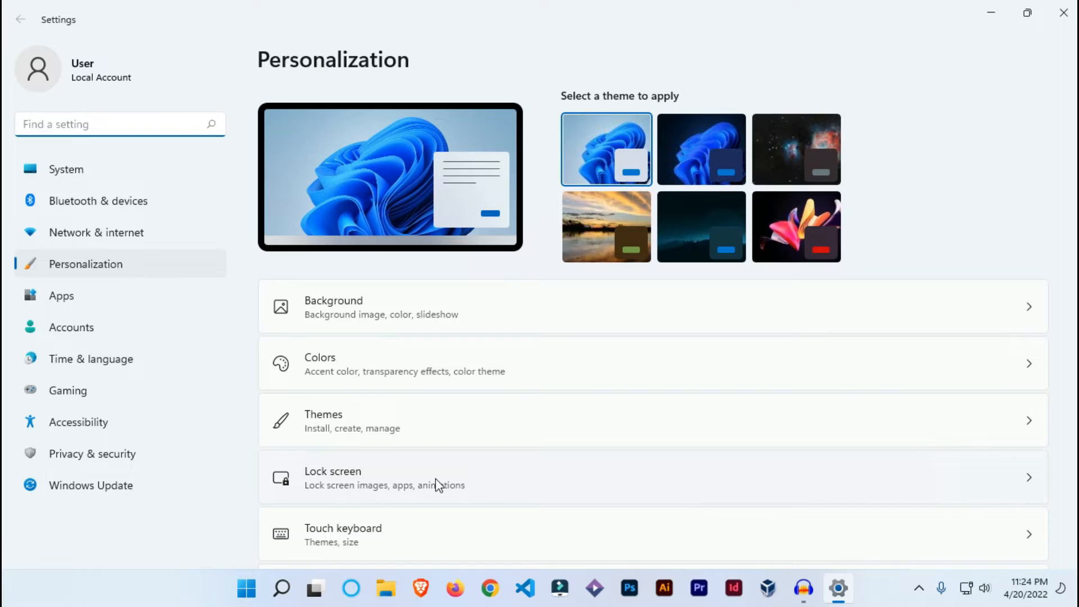
pyautogui.scroll(-4, 438, 485)
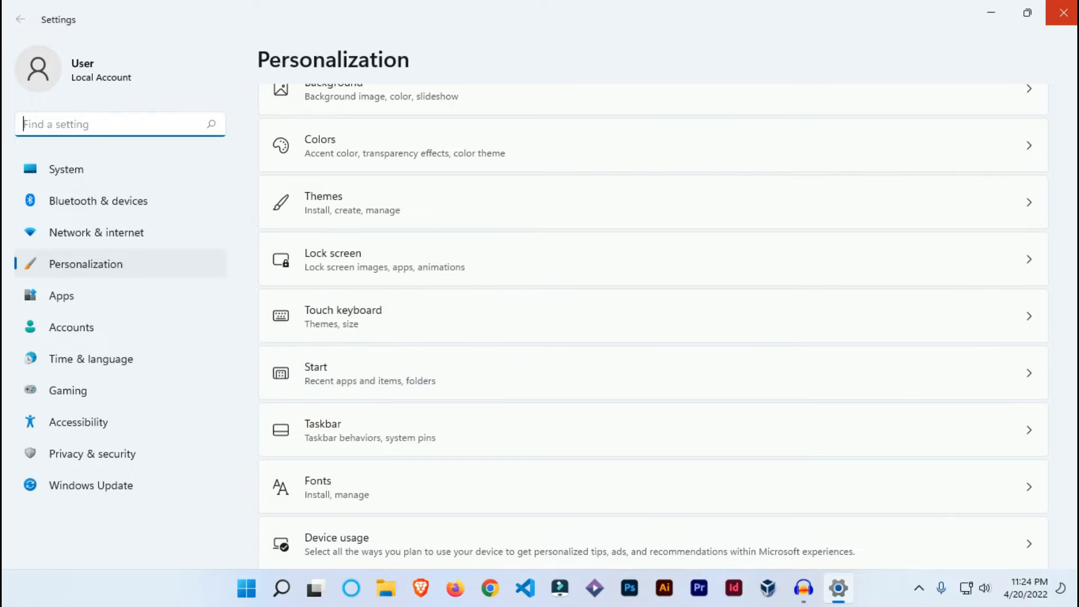
pyautogui.click(1063, 13)
pyautogui.rightClick(487, 102)
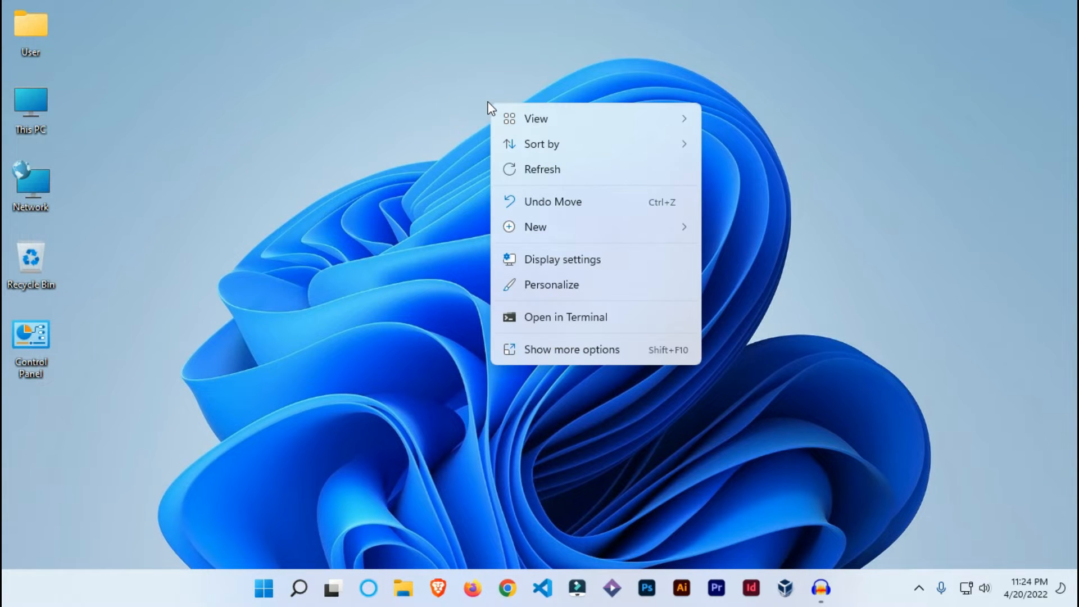
pyautogui.click(433, 294)
# Open the Settings app and go to the Start page of the Personalization settings
pyautogui.click(263, 595)
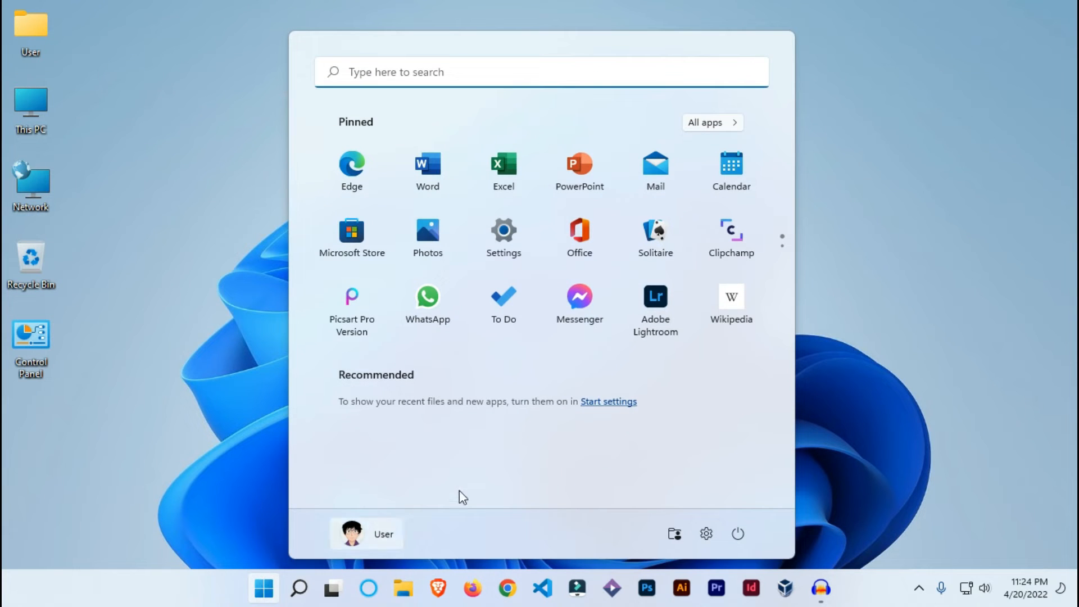
pyautogui.click(506, 261)
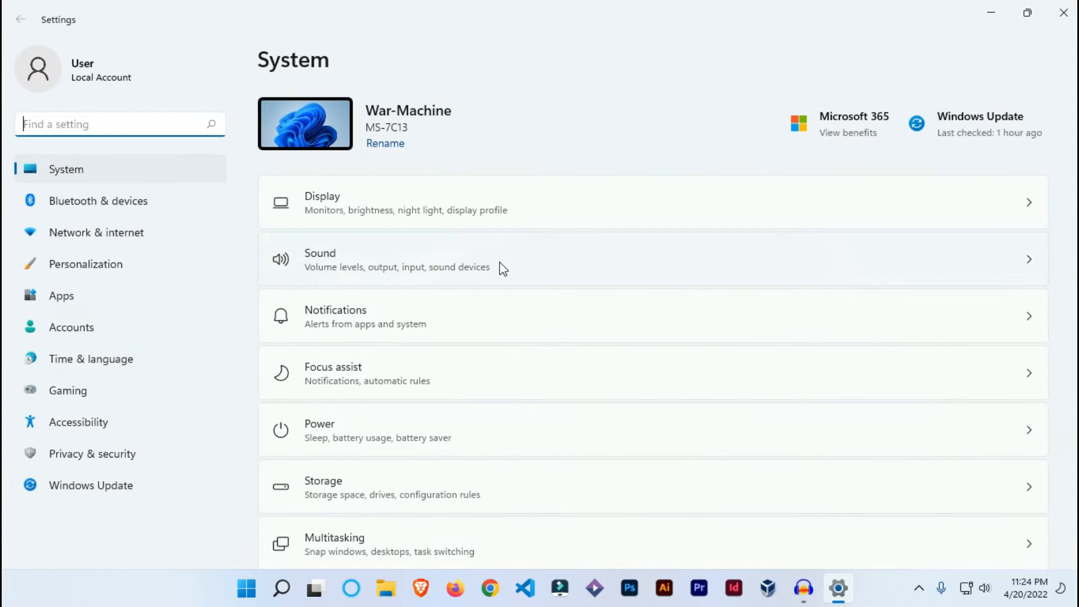
pyautogui.click(130, 276)
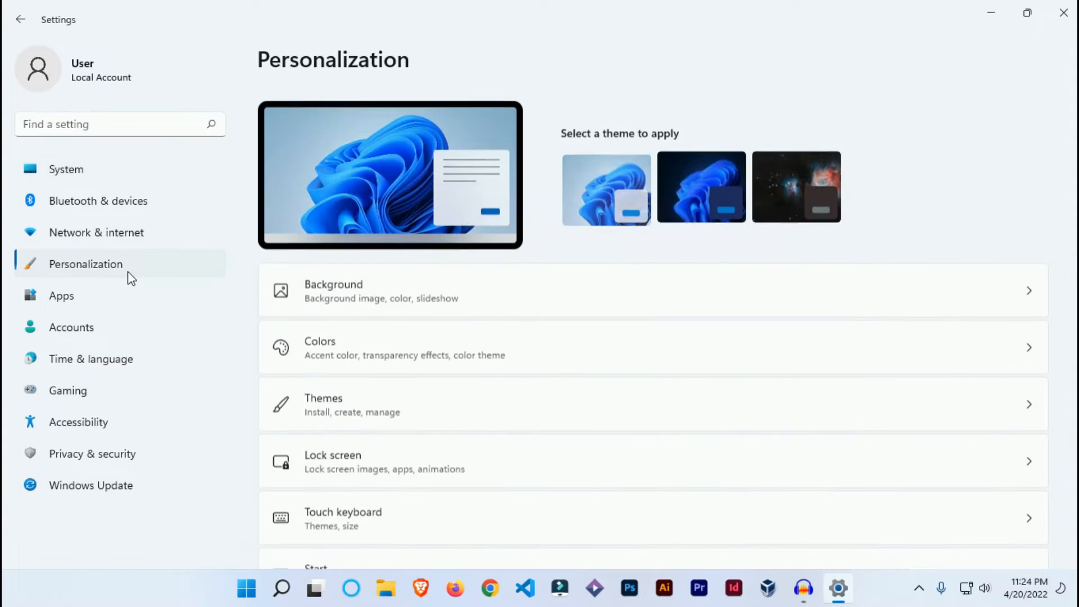
pyautogui.scroll(-3, 510, 309)
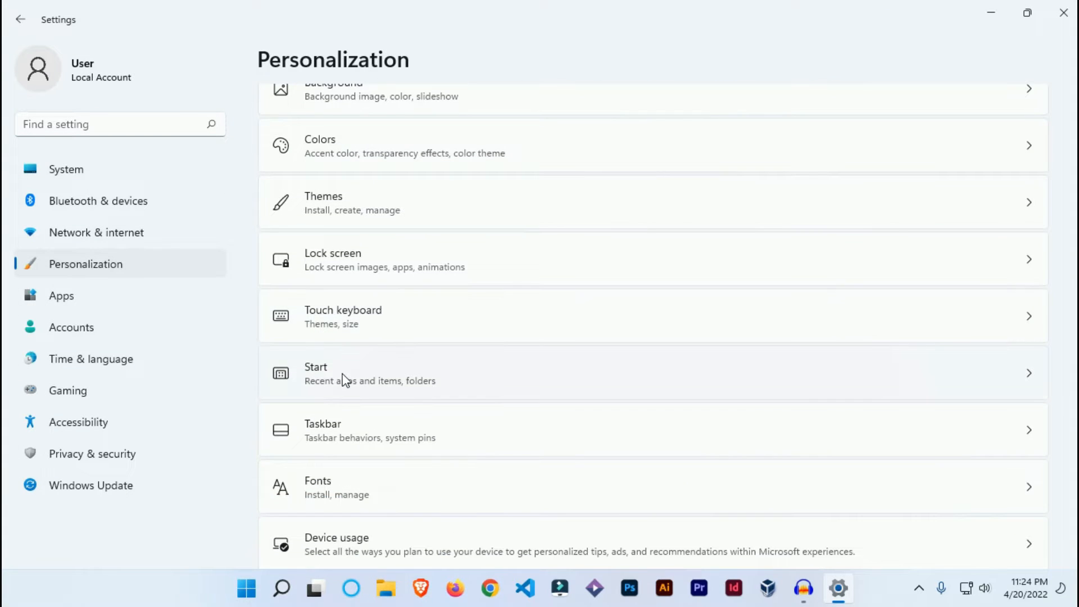
pyautogui.click(459, 382)
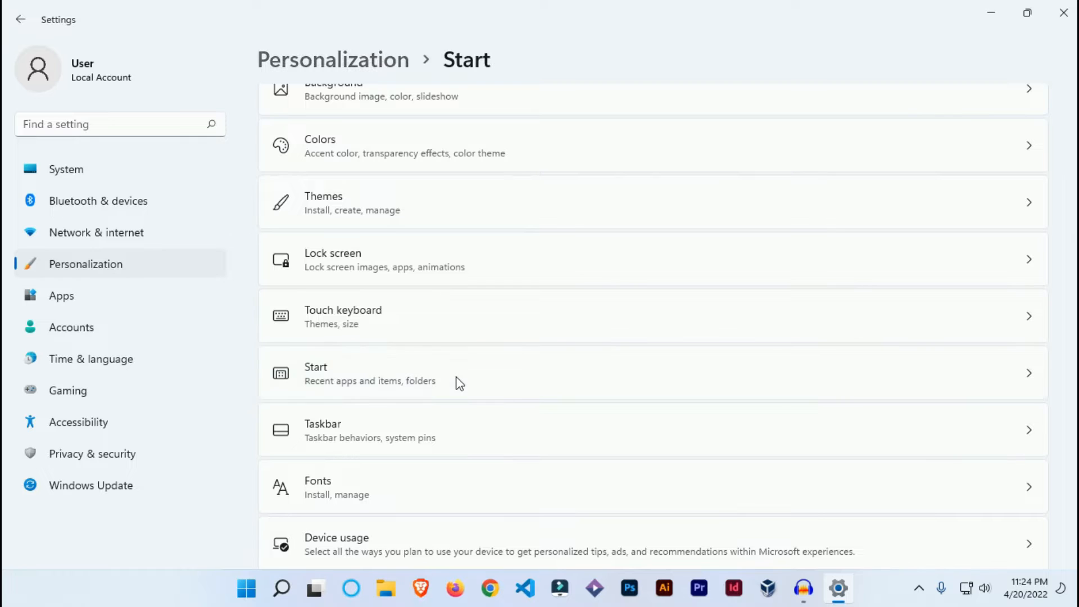
# Look over the Start menu's pinned and recommended sections and close it again
pyautogui.click(254, 594)
pyautogui.click(252, 599)
pyautogui.click(251, 599)
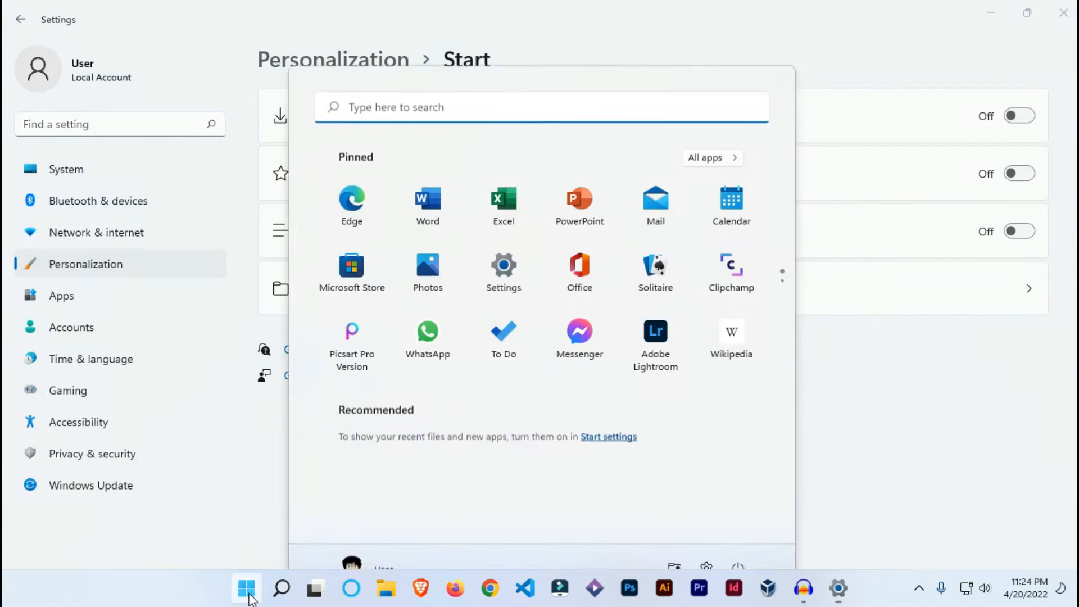
pyautogui.click(251, 599)
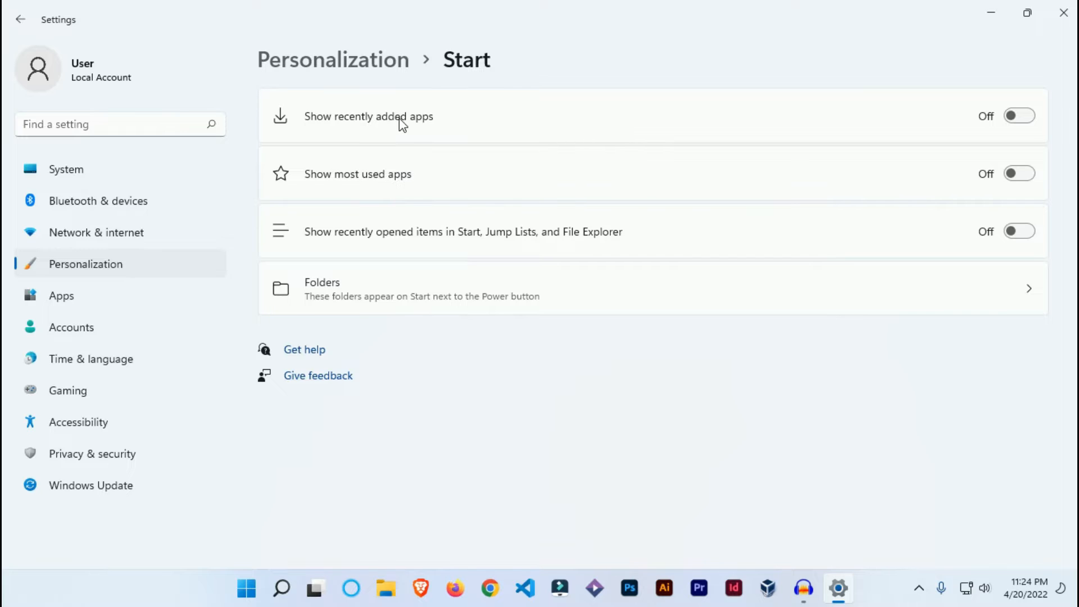
# Turn on Show recently added apps and check the Recommended section of the Start menu
pyautogui.click(1018, 118)
pyautogui.click(243, 599)
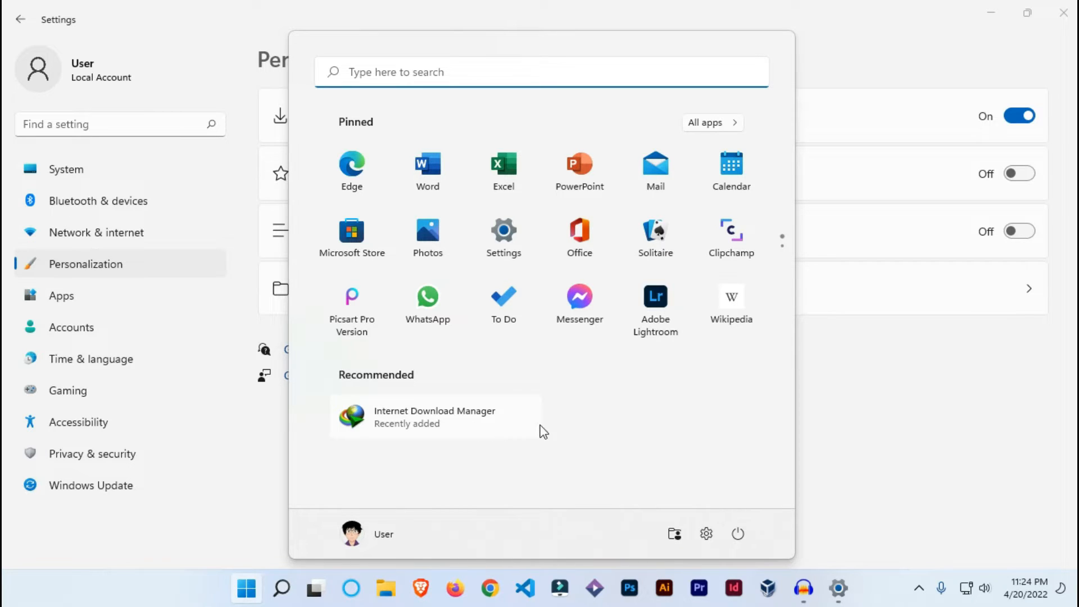
pyautogui.click(908, 357)
# Turn off Show recently added apps and check the Start menu again
pyautogui.click(1017, 116)
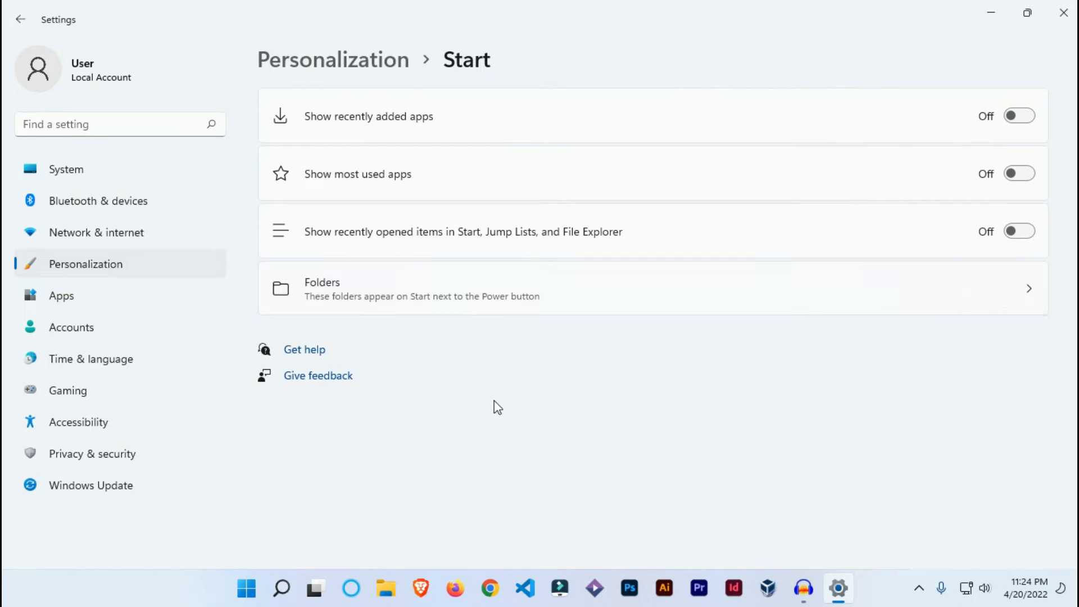
pyautogui.click(246, 590)
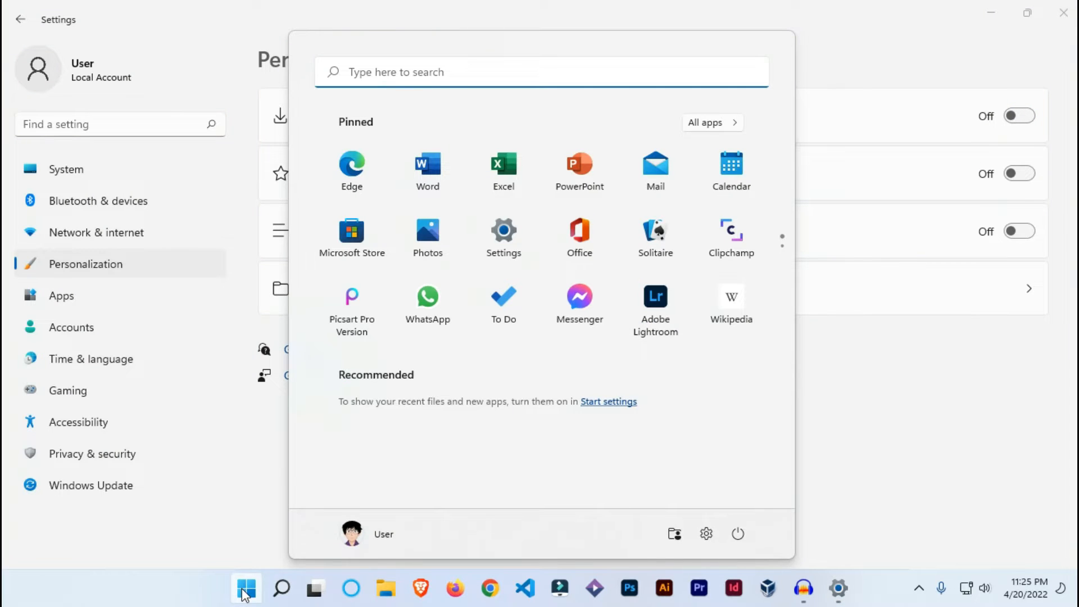
pyautogui.click(244, 587)
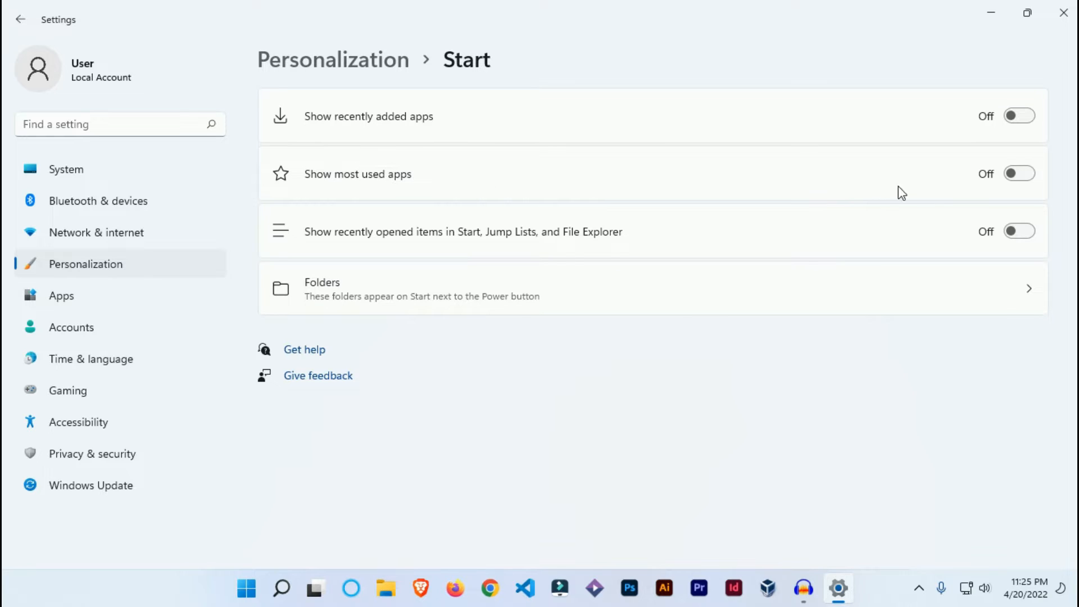
# Turn on Show most used apps and check the Start menu's full app list for the Most used group
pyautogui.click(1011, 176)
pyautogui.click(245, 589)
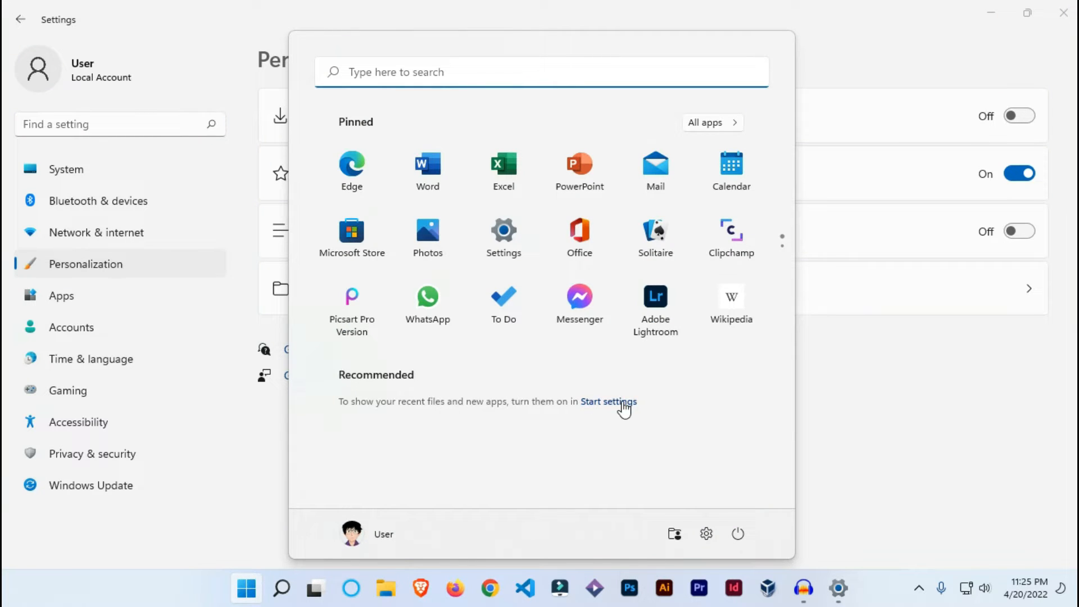
pyautogui.click(726, 128)
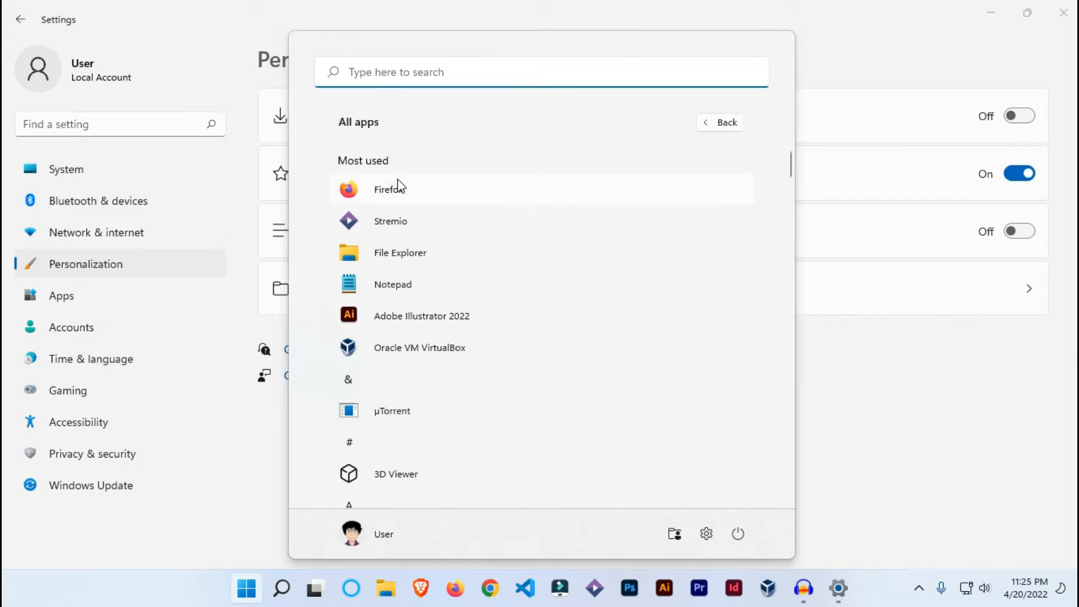
pyautogui.click(829, 382)
# Turn off Show most used apps and review the Start menu
pyautogui.click(1027, 177)
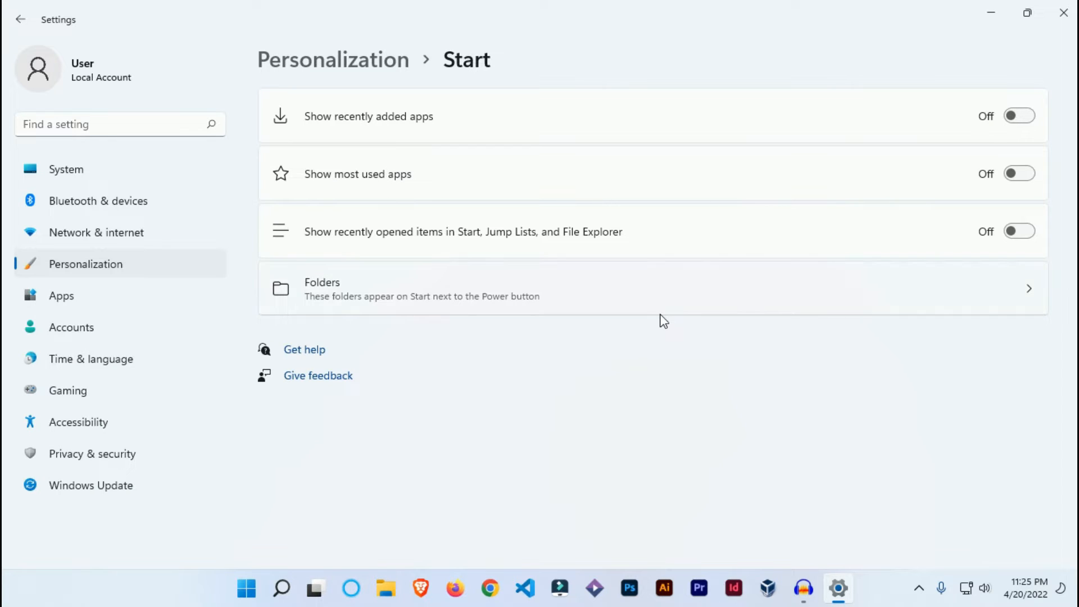
pyautogui.click(254, 590)
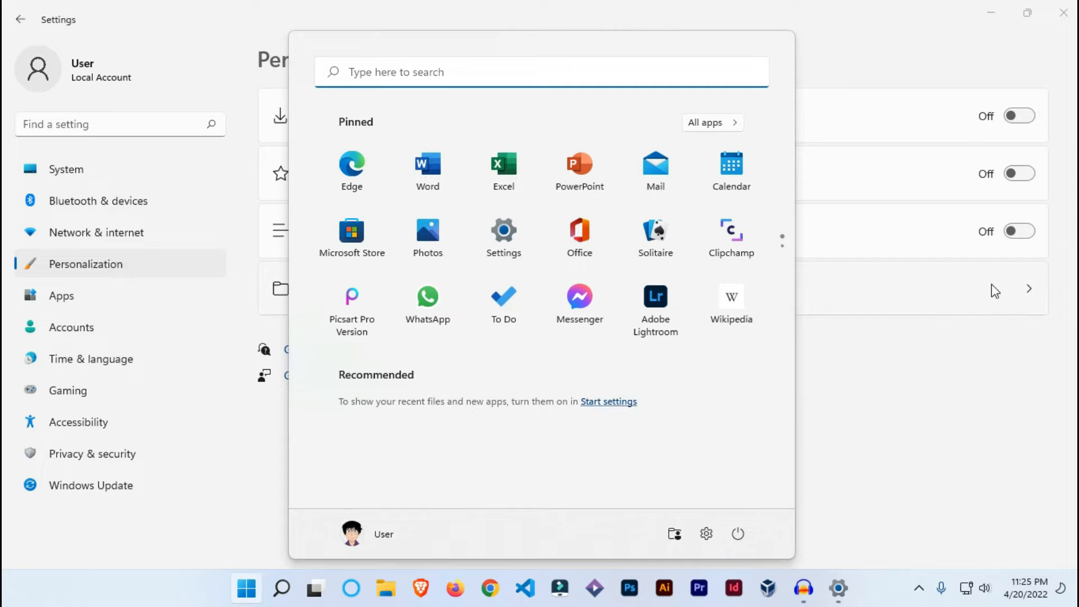
pyautogui.click(980, 361)
# Turn on Show recently opened items in Start, Jump Lists, and File Explorer, and check the Start menu's Recommended section
pyautogui.click(1017, 232)
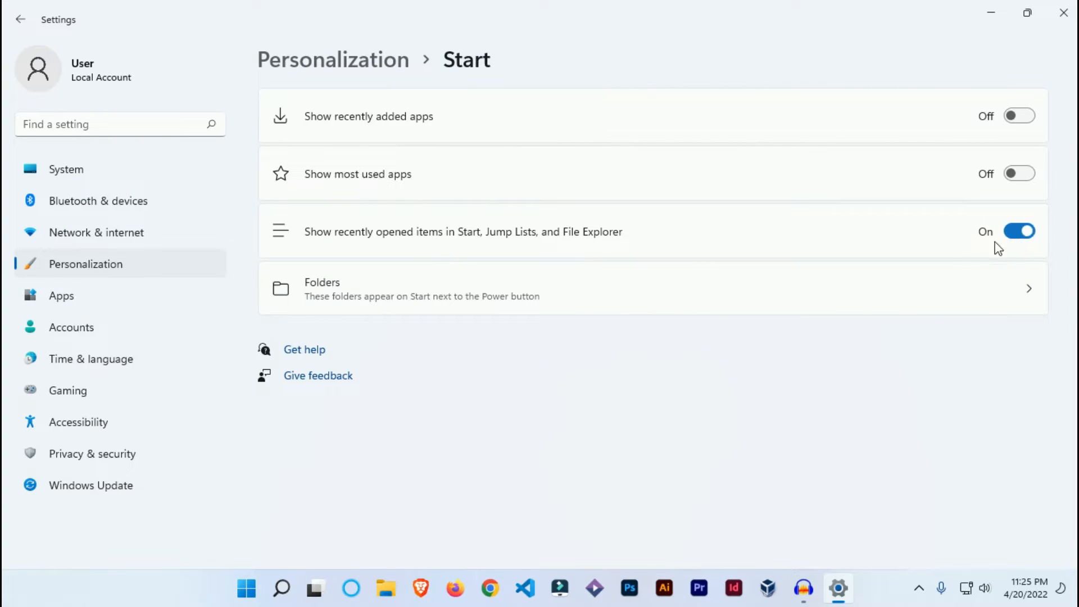
pyautogui.click(246, 588)
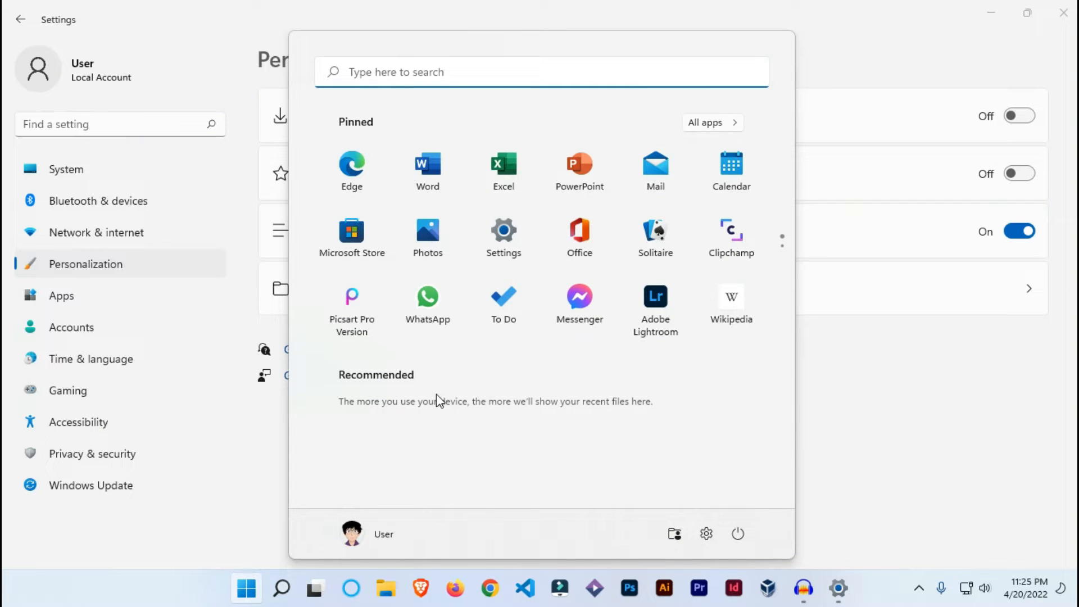
pyautogui.click(850, 397)
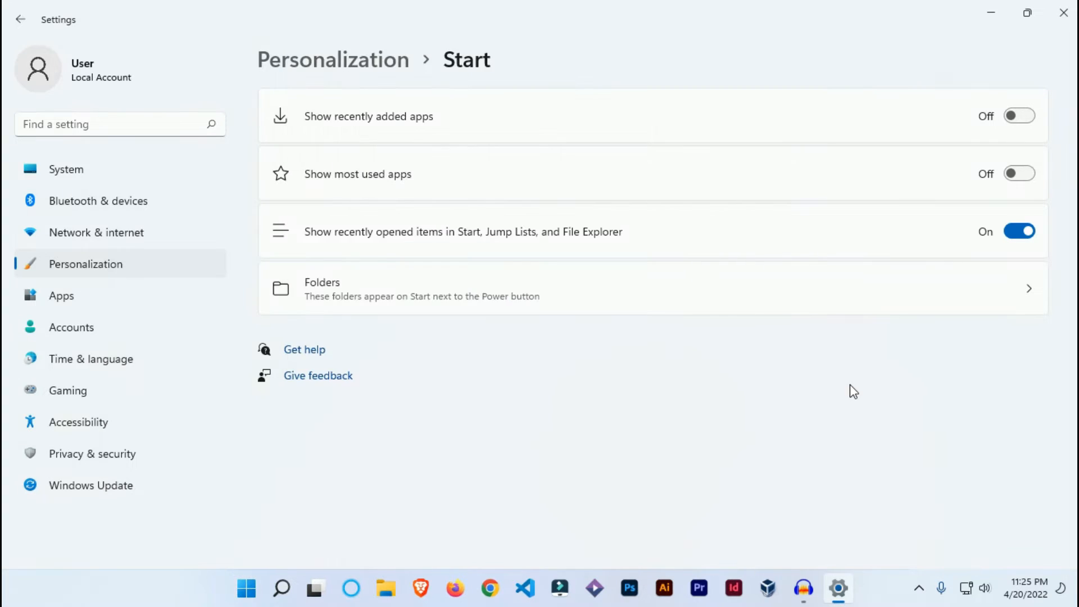
pyautogui.click(1028, 232)
pyautogui.click(1021, 233)
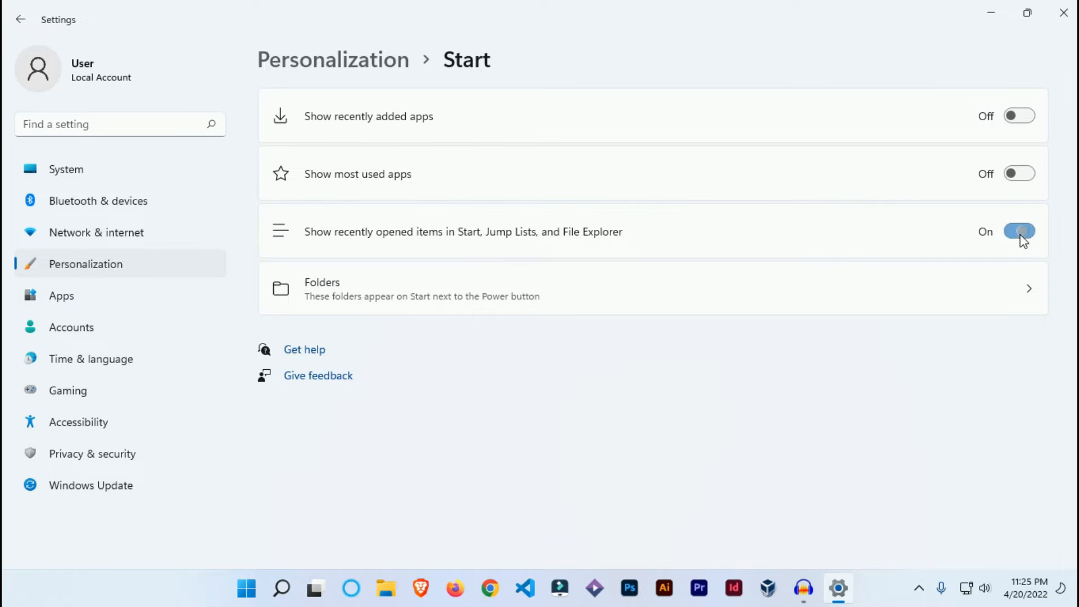
pyautogui.click(247, 586)
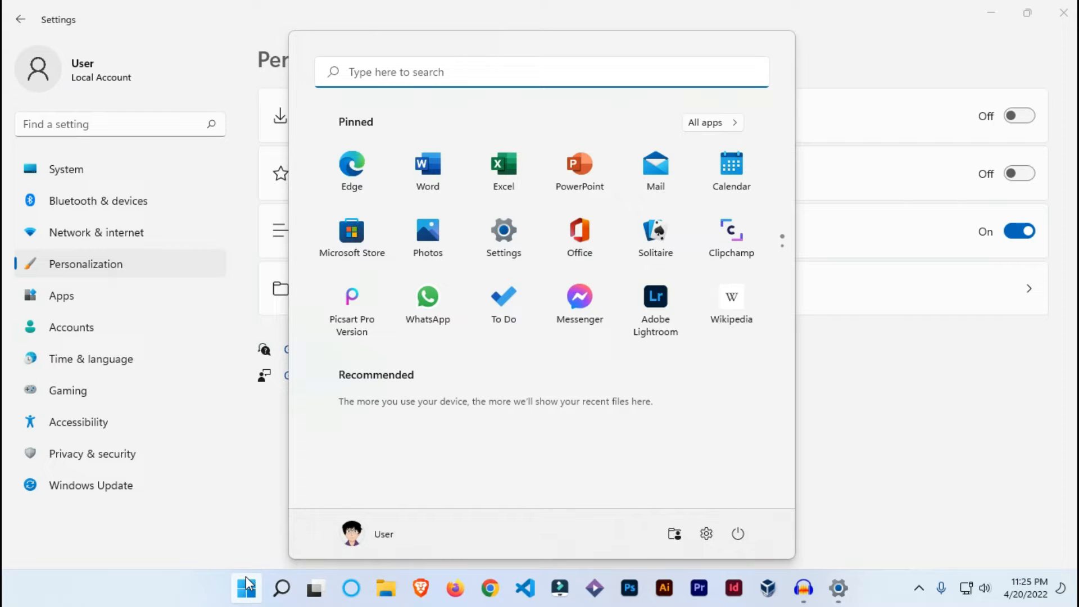
pyautogui.click(248, 586)
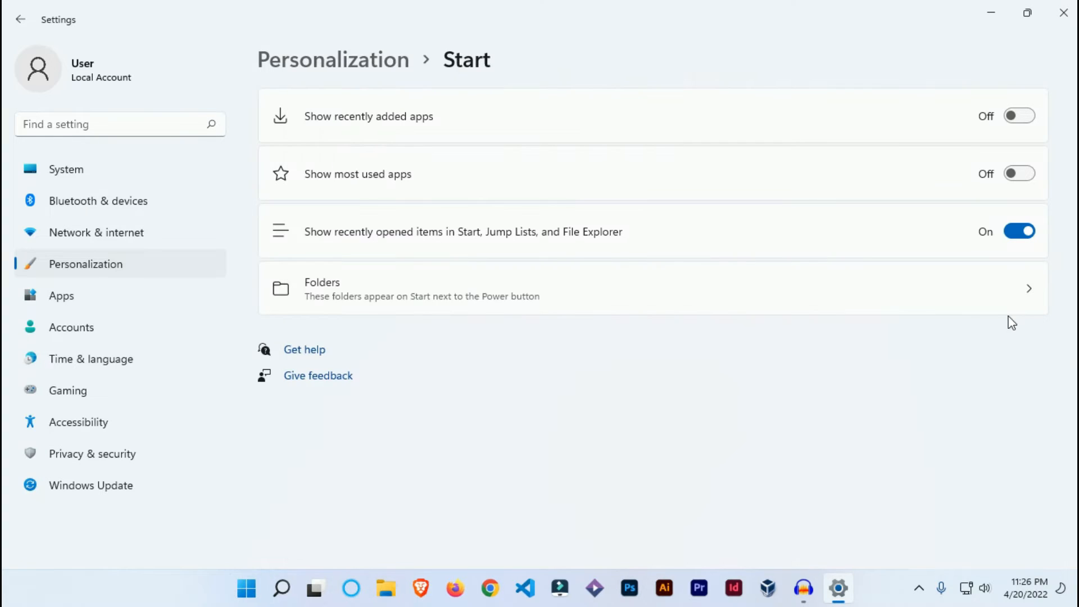
# Turn off Show recently opened items in Start, Jump Lists, and File Explorer, and open the Folders settings for Start
pyautogui.click(1029, 242)
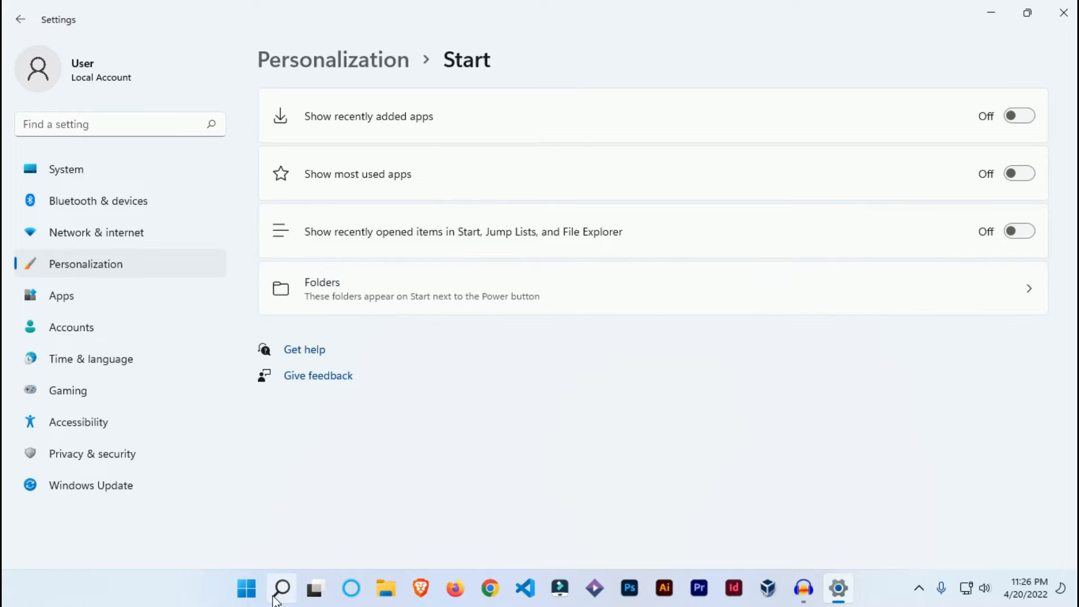
pyautogui.click(245, 589)
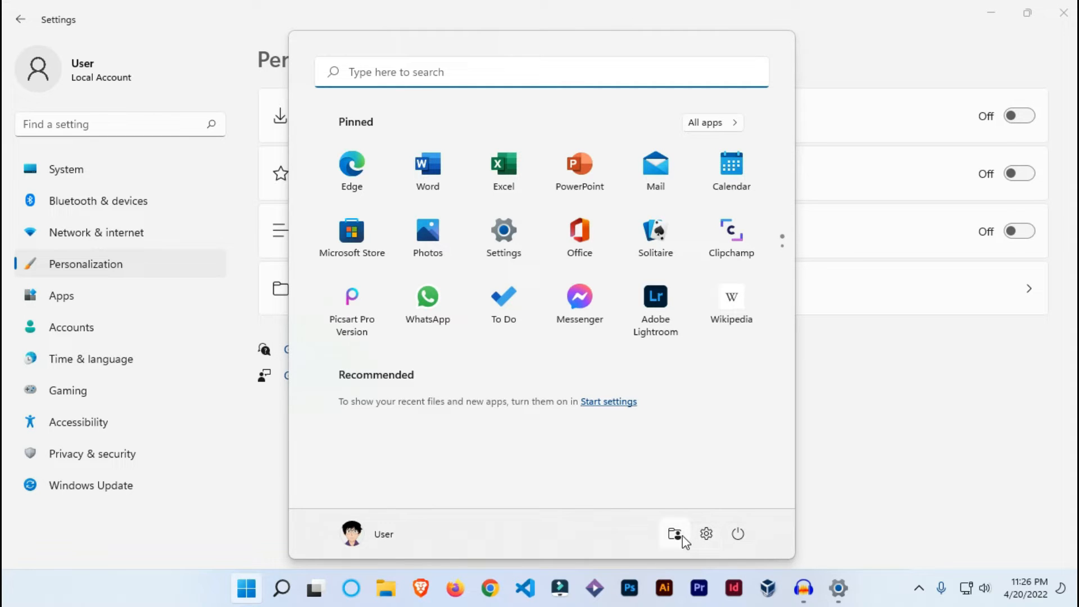
pyautogui.click(866, 401)
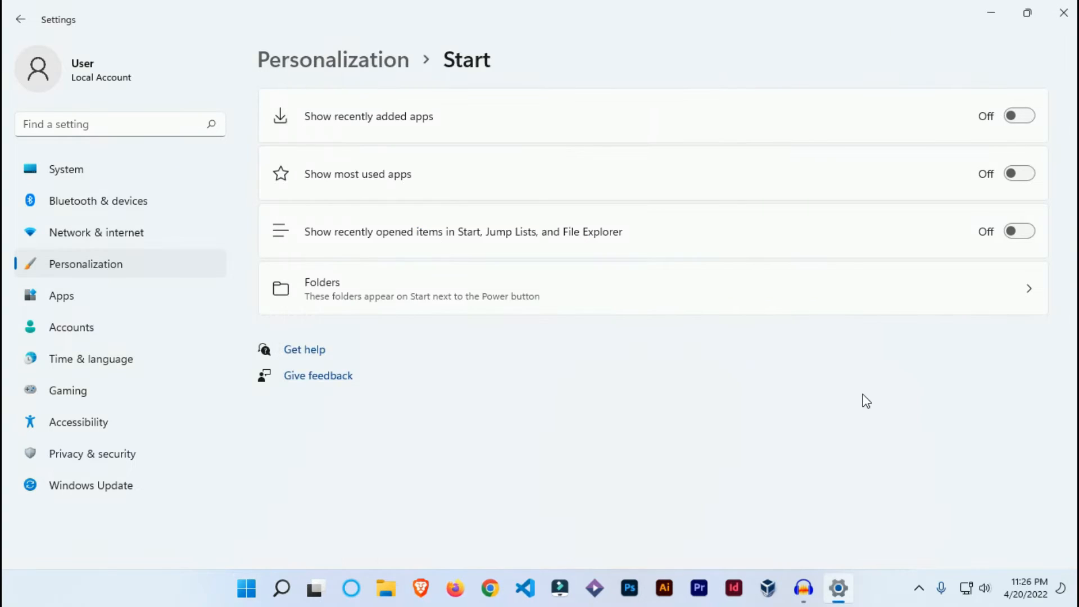
pyautogui.click(662, 308)
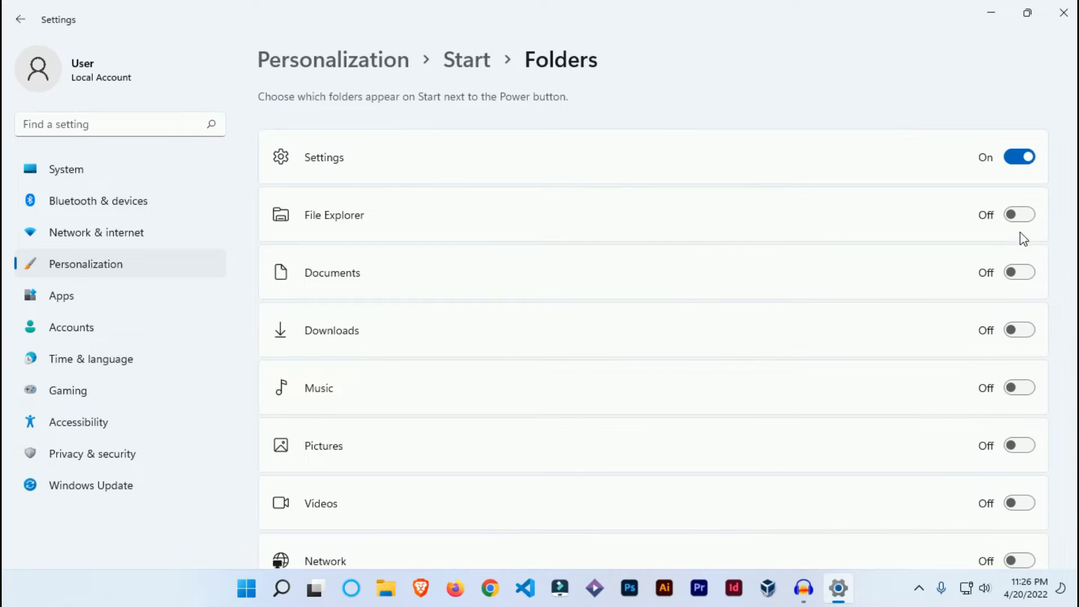
# Turn on the File Explorer, Documents and Downloads folders for Start and check their shortcuts beside the Power button
pyautogui.click(1020, 215)
pyautogui.click(1024, 272)
pyautogui.scroll(-3, 1026, 338)
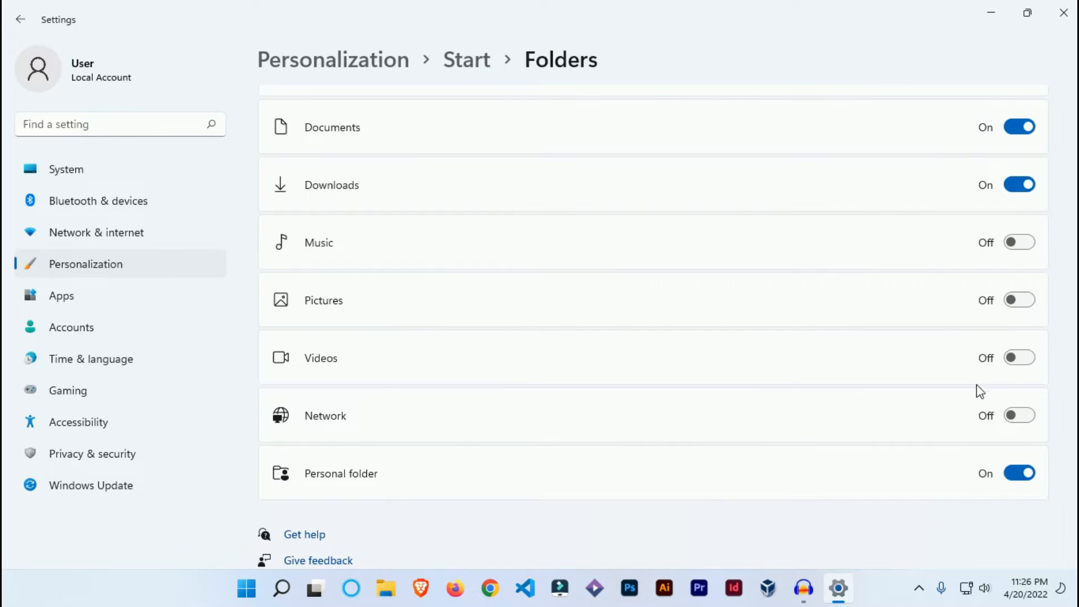
pyautogui.click(260, 592)
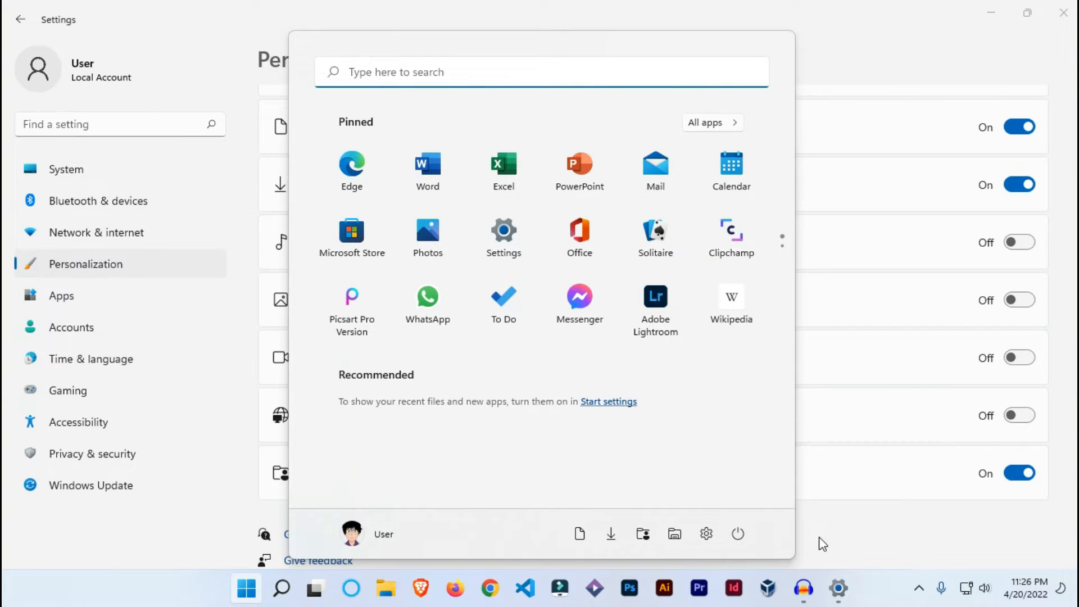
pyautogui.click(840, 530)
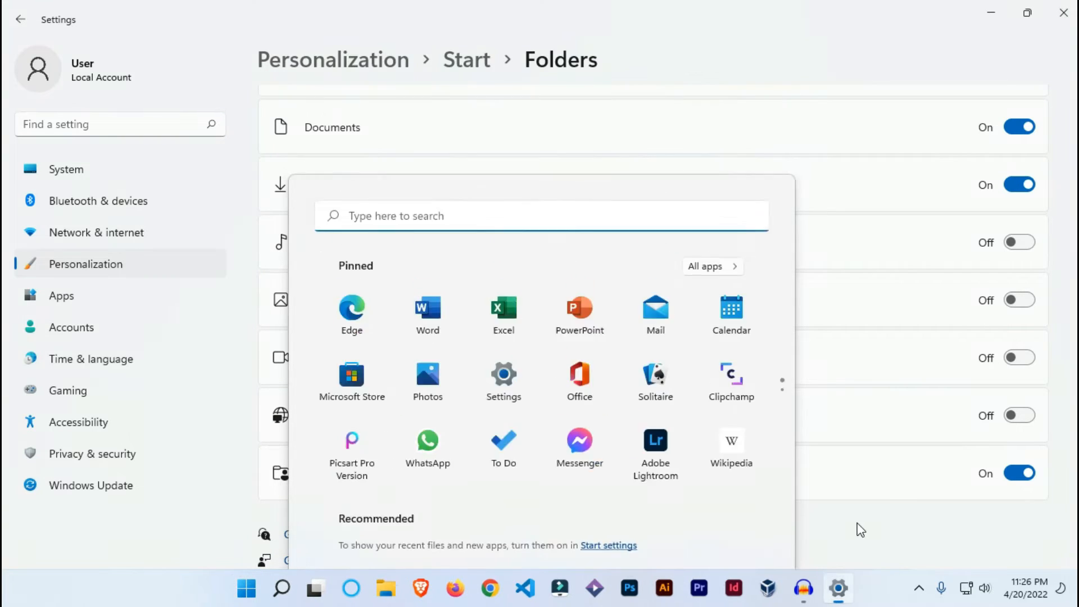
# Turn off the Personal folder, Downloads, Documents and File Explorer shortcuts for Start
pyautogui.click(1014, 475)
pyautogui.scroll(3, 1031, 260)
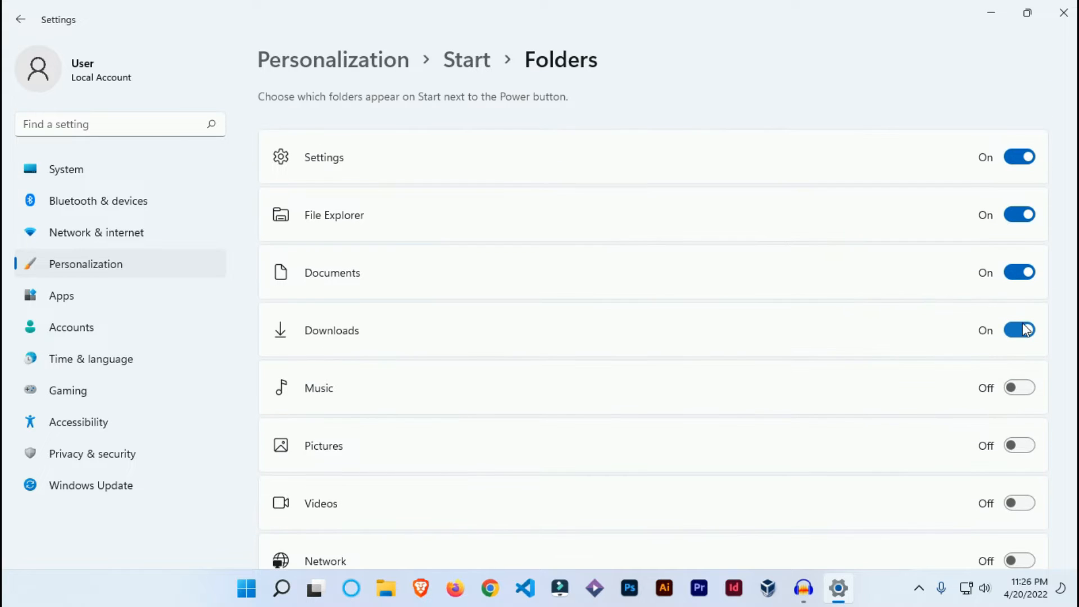
pyautogui.click(1020, 330)
pyautogui.click(1022, 274)
pyautogui.click(1021, 217)
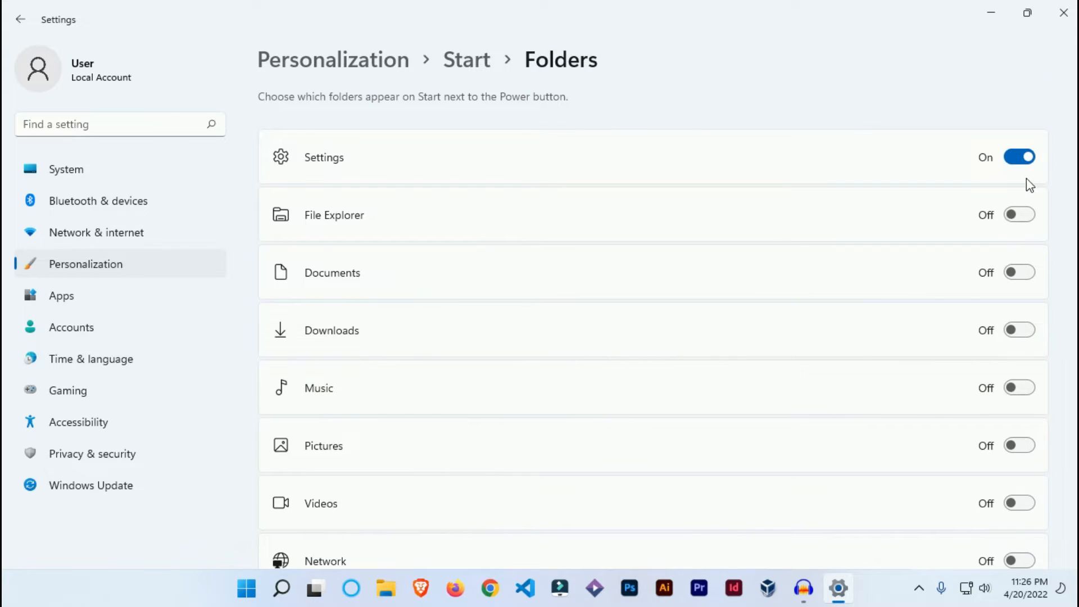
# Open the Taskbar page in Personalization and look over its items, corner icons, overflow and behaviors sections
pyautogui.click(160, 270)
pyautogui.scroll(-4, 498, 450)
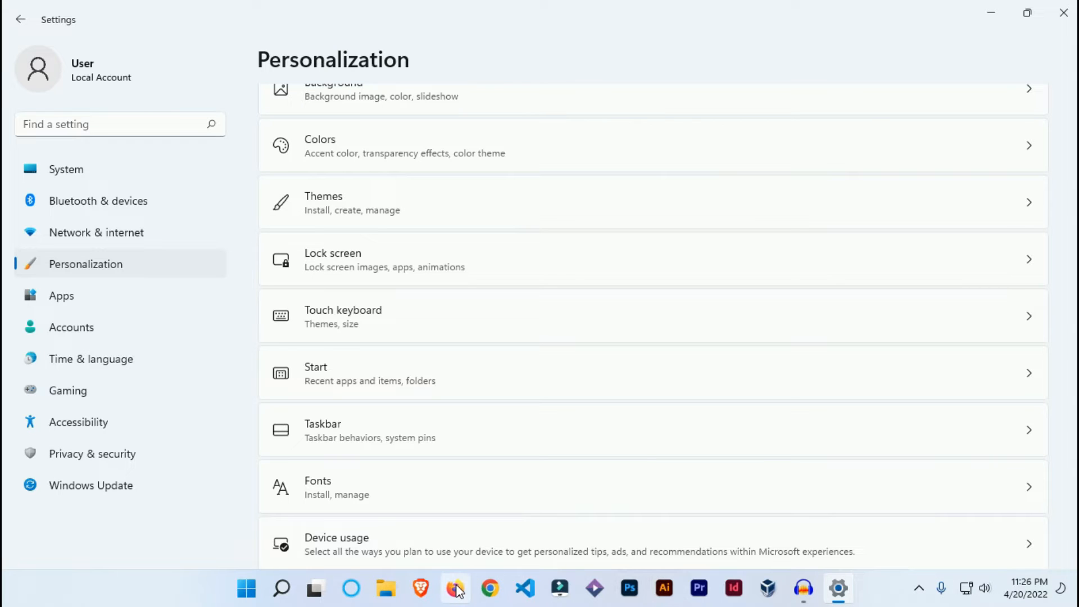
pyautogui.click(447, 444)
pyautogui.scroll(-1, 499, 391)
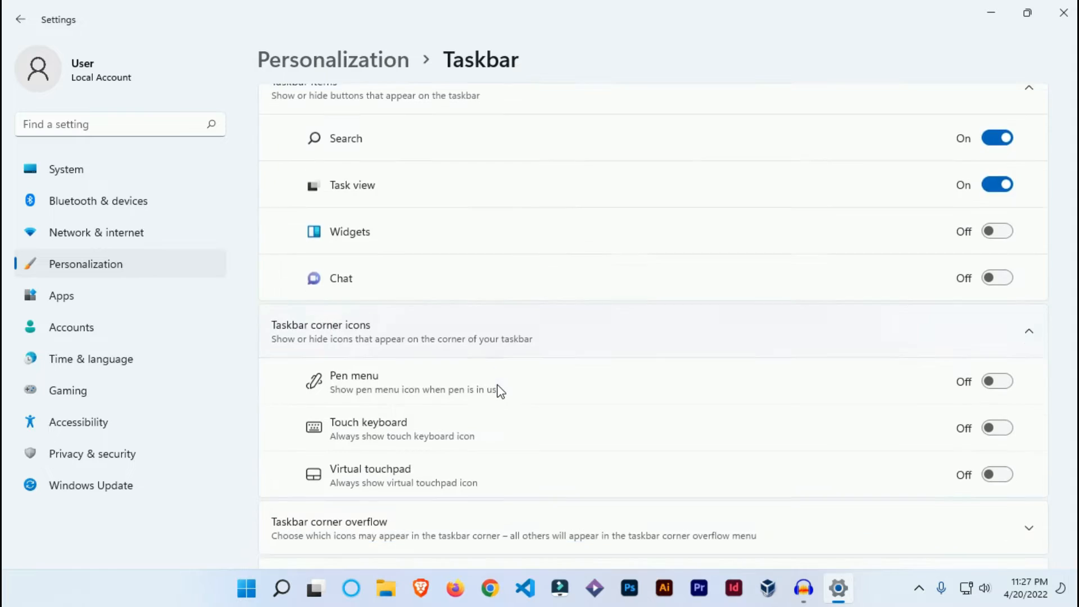
pyautogui.scroll(-3, 499, 390)
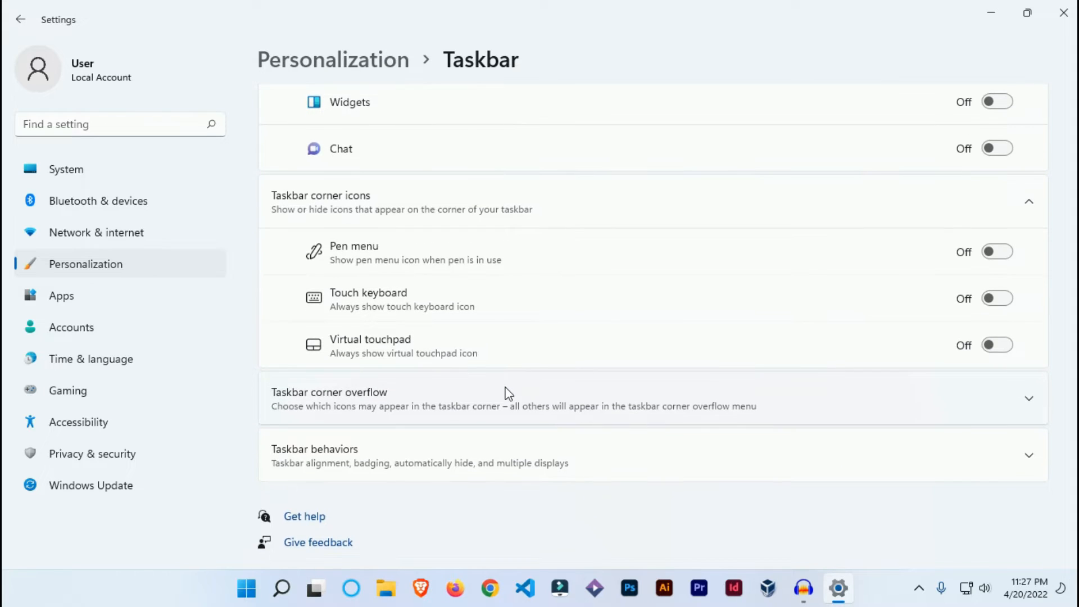
pyautogui.scroll(3, 556, 390)
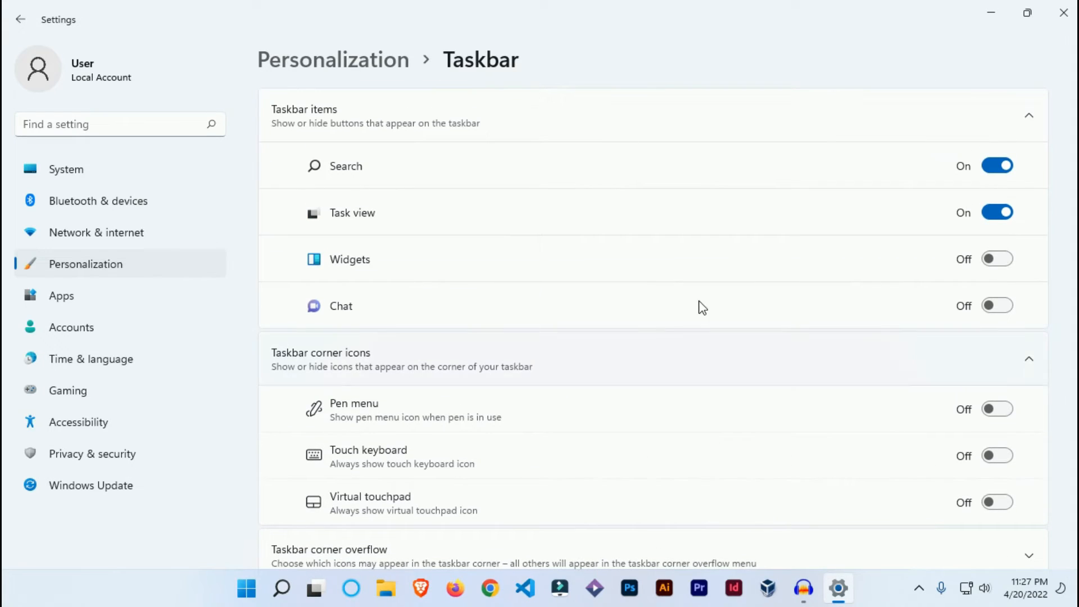
# Close Settings and reopen the Taskbar settings directly from the taskbar on the desktop
pyautogui.click(999, 10)
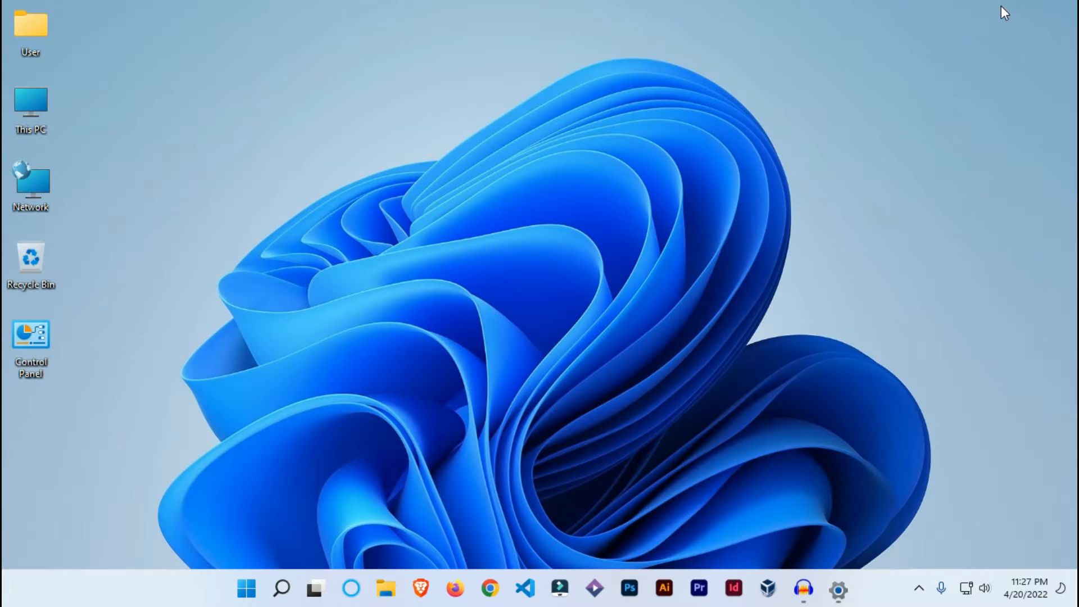
pyautogui.click(838, 588)
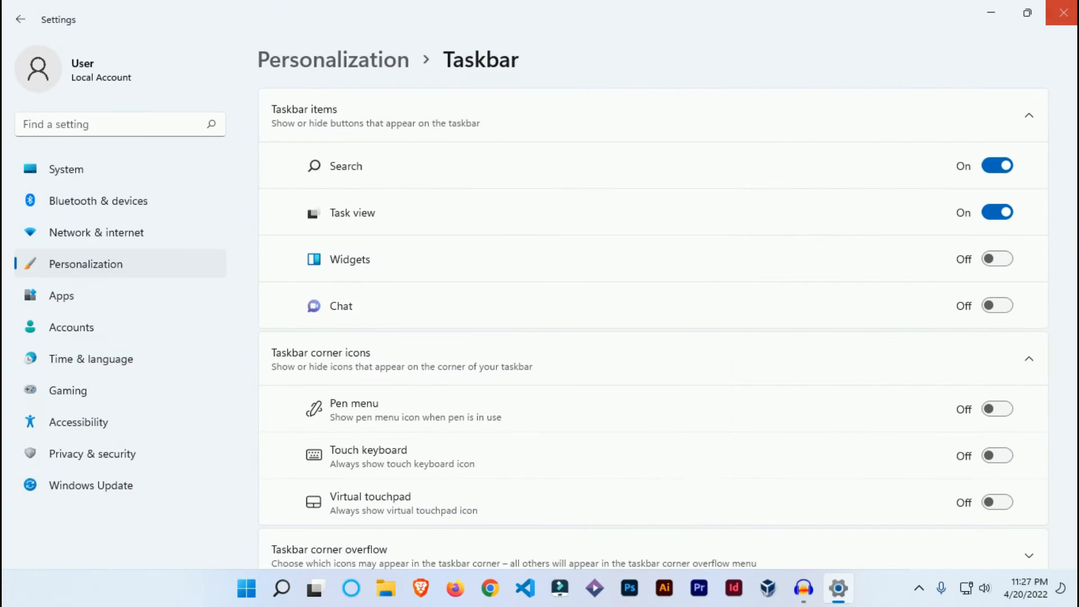
pyautogui.click(1063, 10)
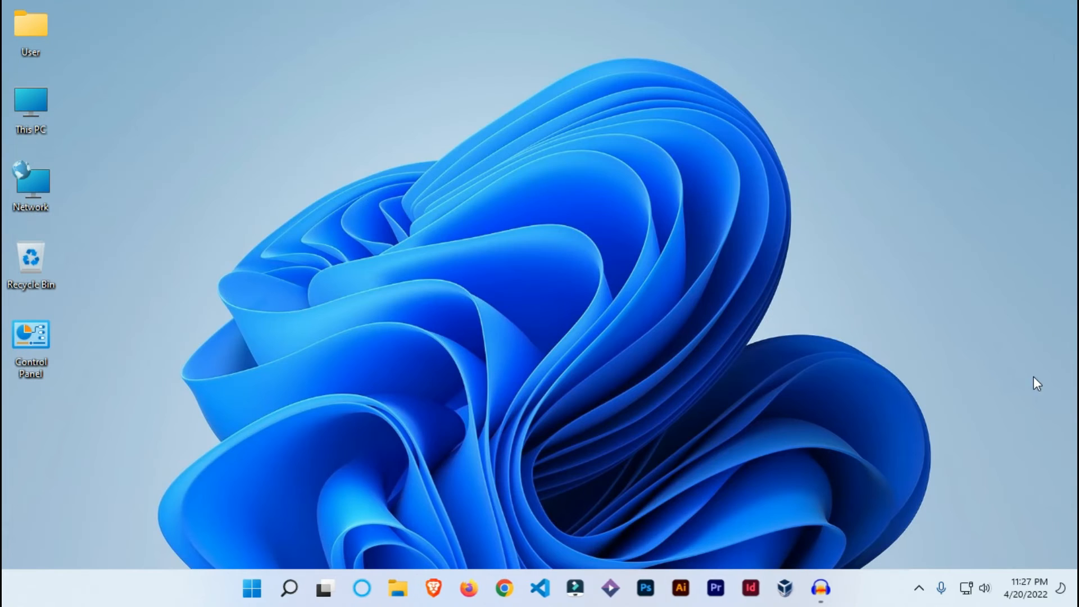
pyautogui.rightClick(169, 591)
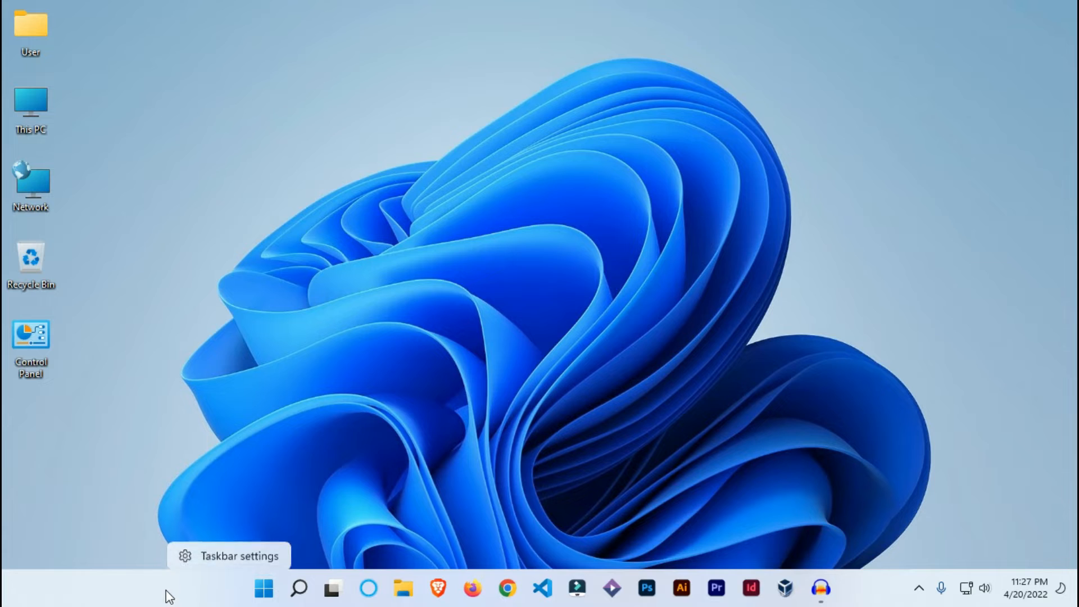
pyautogui.click(236, 555)
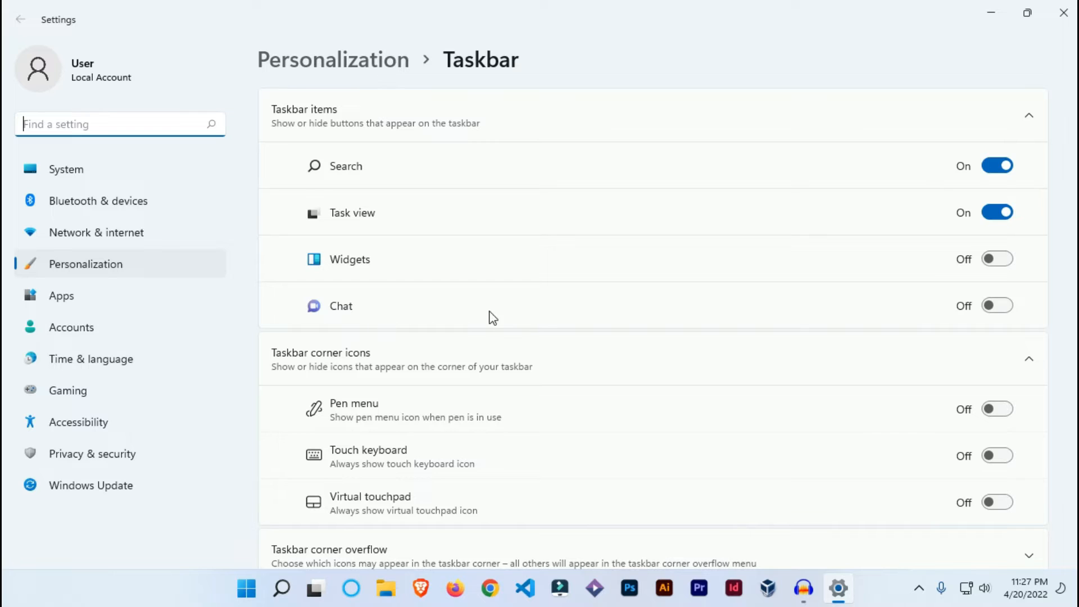
# Turn on the Widgets and Chat taskbar items, then preview the Chat window and dismiss it
pyautogui.click(997, 259)
pyautogui.click(996, 306)
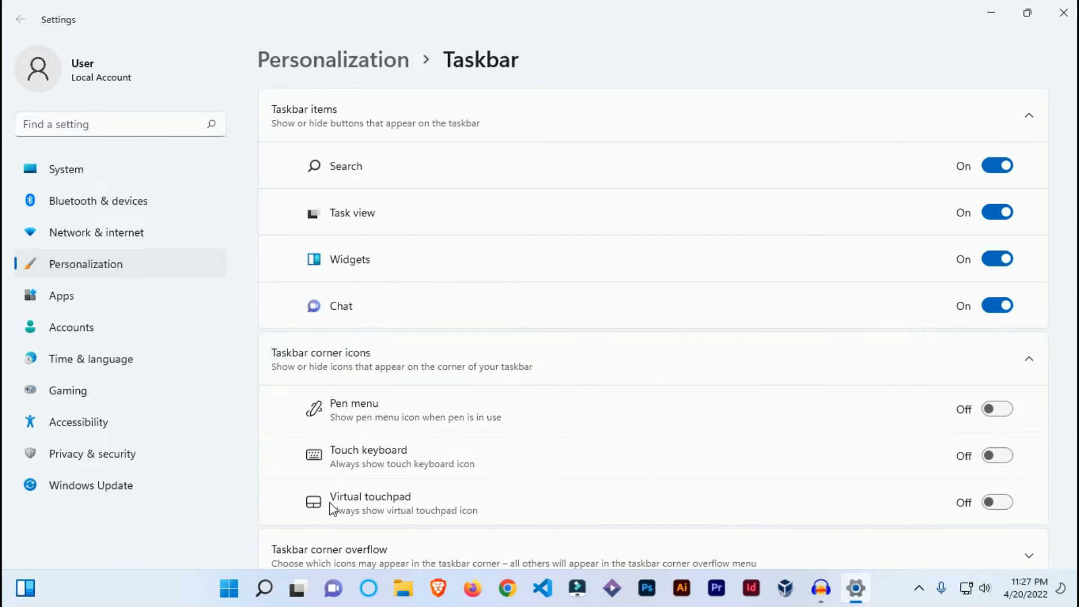
pyautogui.click(340, 598)
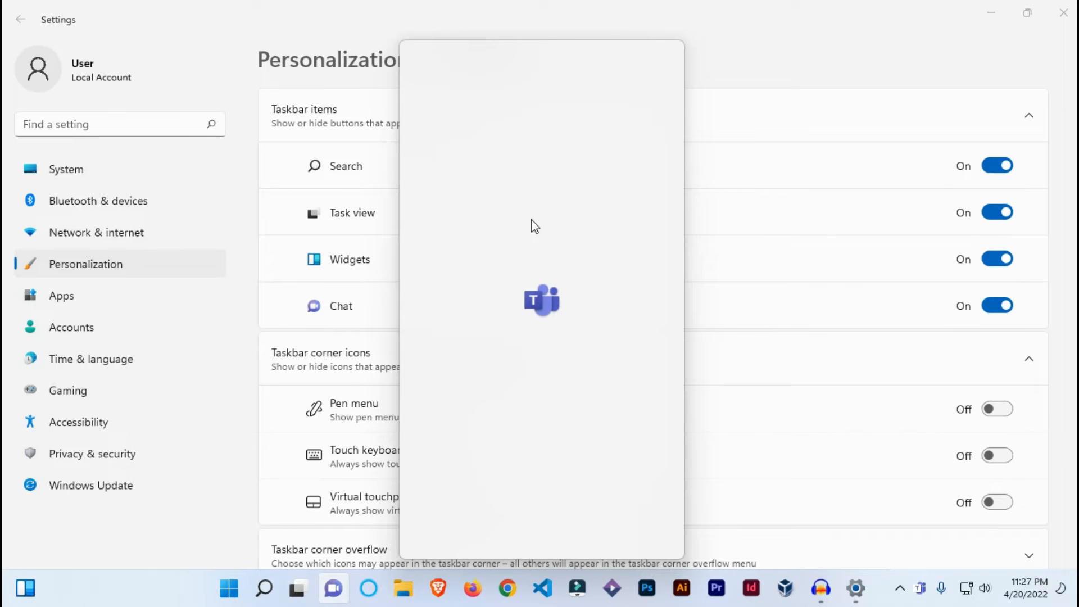
pyautogui.click(737, 66)
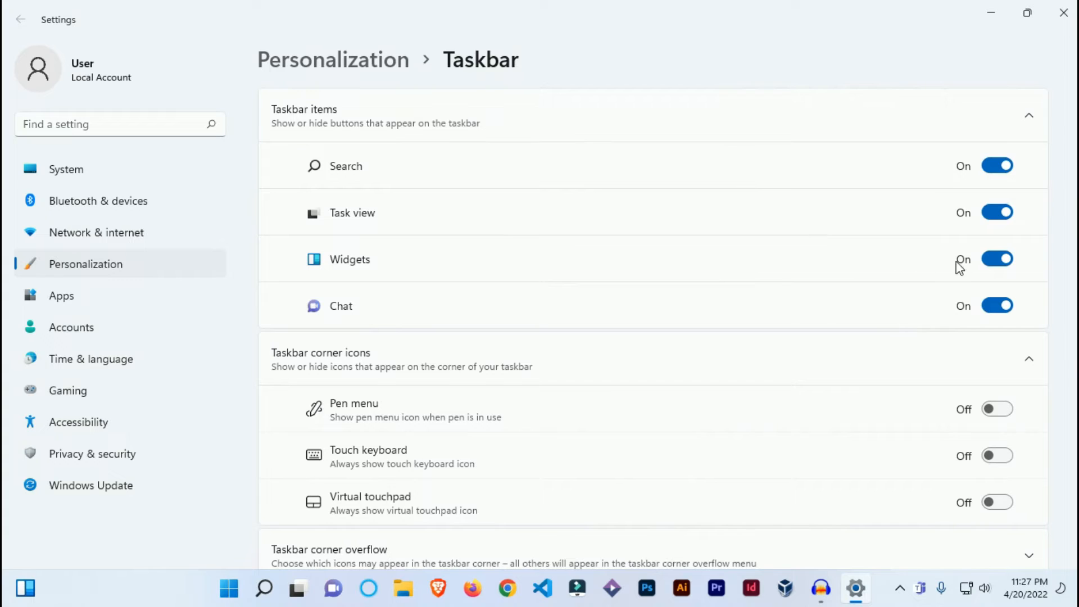
# Preview the Widgets board from the taskbar, closing the Microsoft sign-in window without signing in, and dismiss the board
pyautogui.click(27, 597)
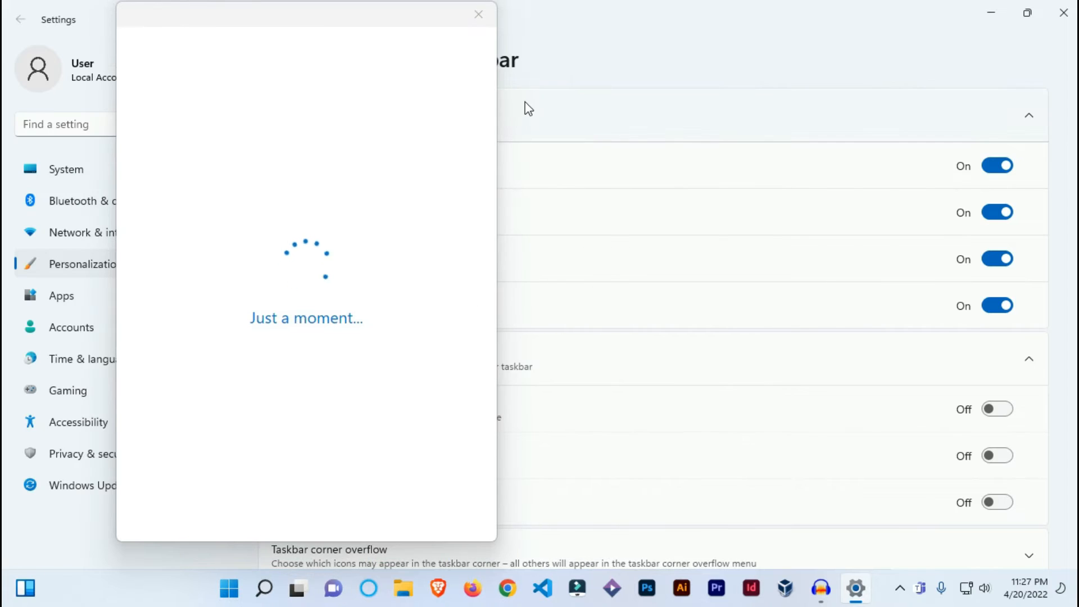
pyautogui.click(479, 14)
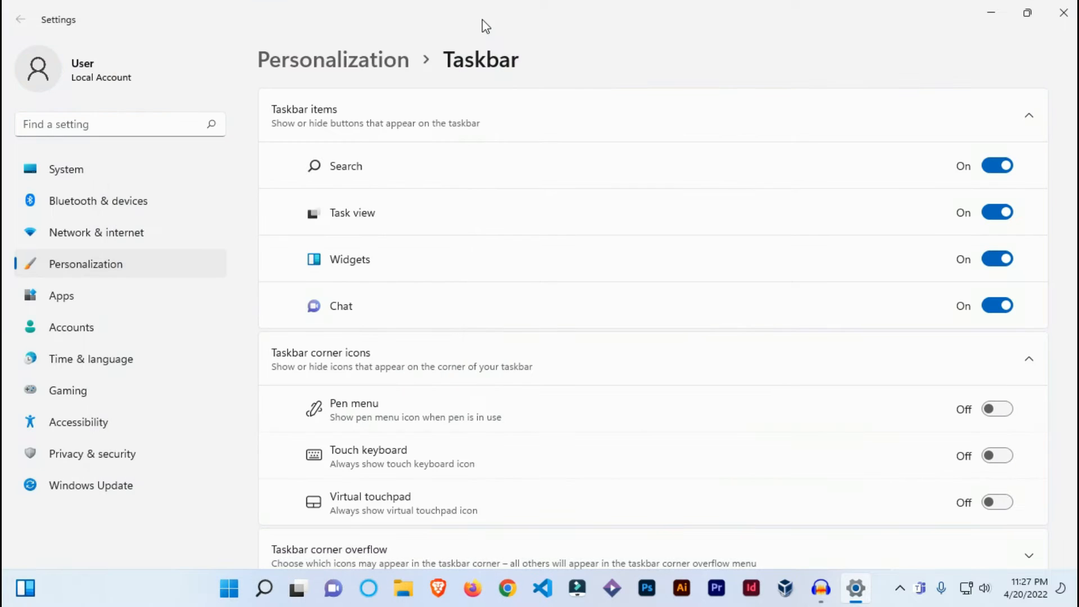
pyautogui.click(22, 588)
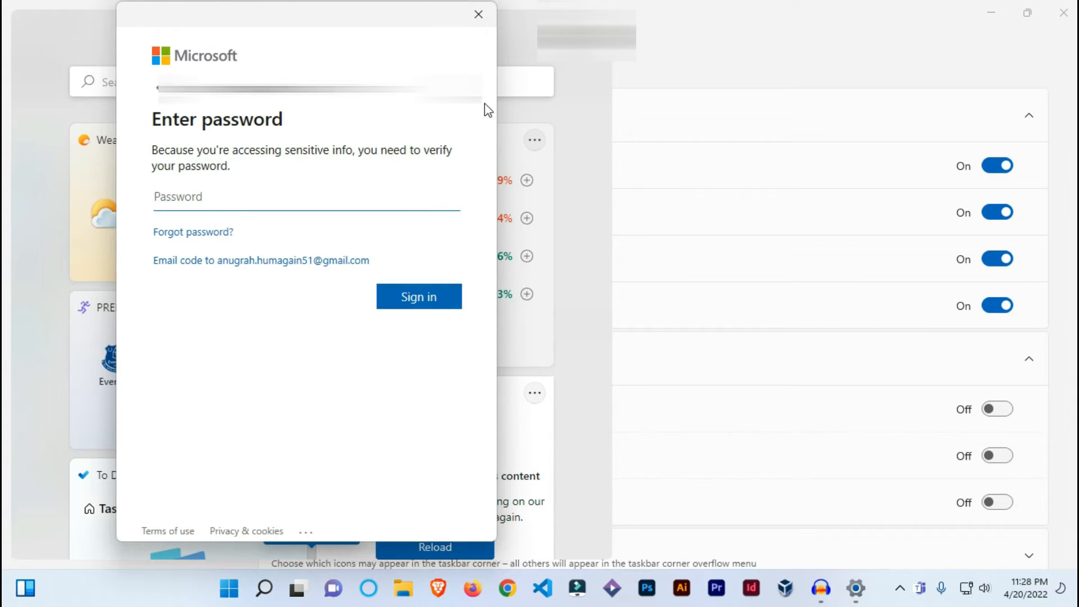
pyautogui.click(476, 24)
pyautogui.click(19, 590)
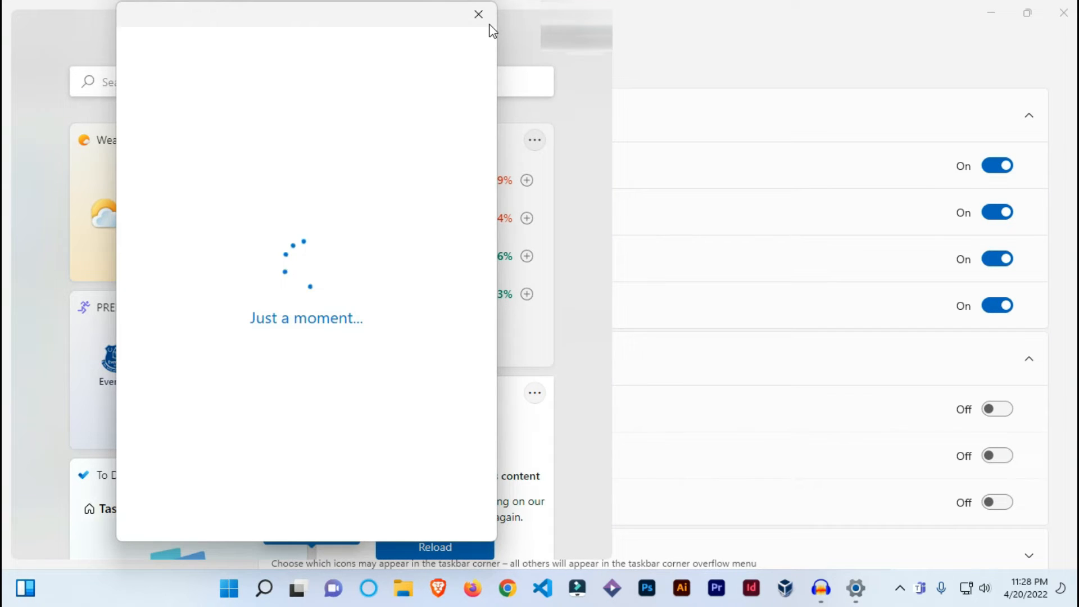
pyautogui.click(482, 23)
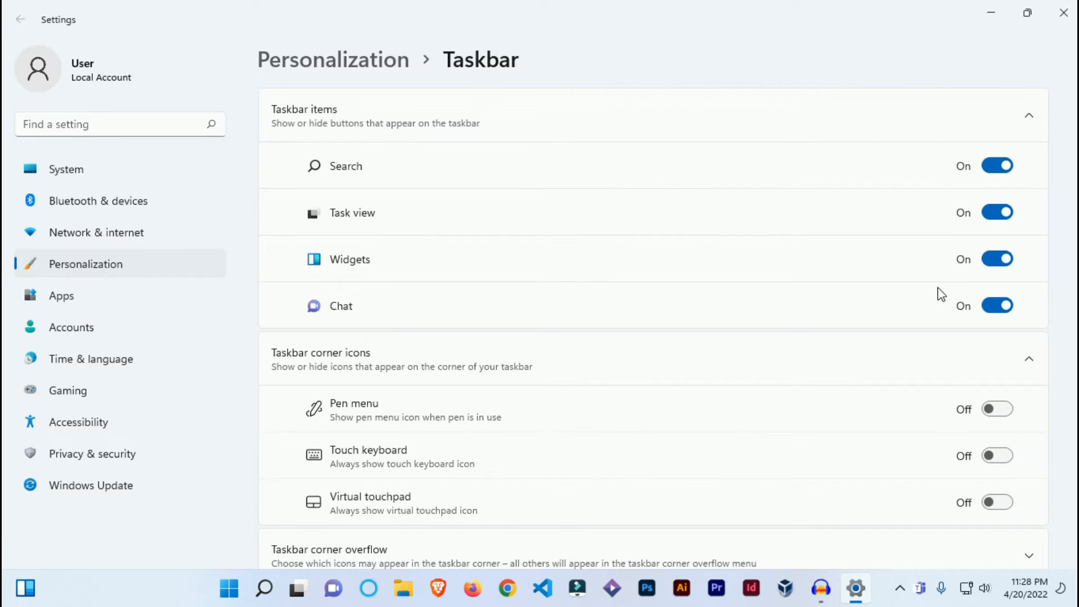
# Turn off the Chat and Widgets taskbar items
pyautogui.click(999, 306)
pyautogui.click(1000, 264)
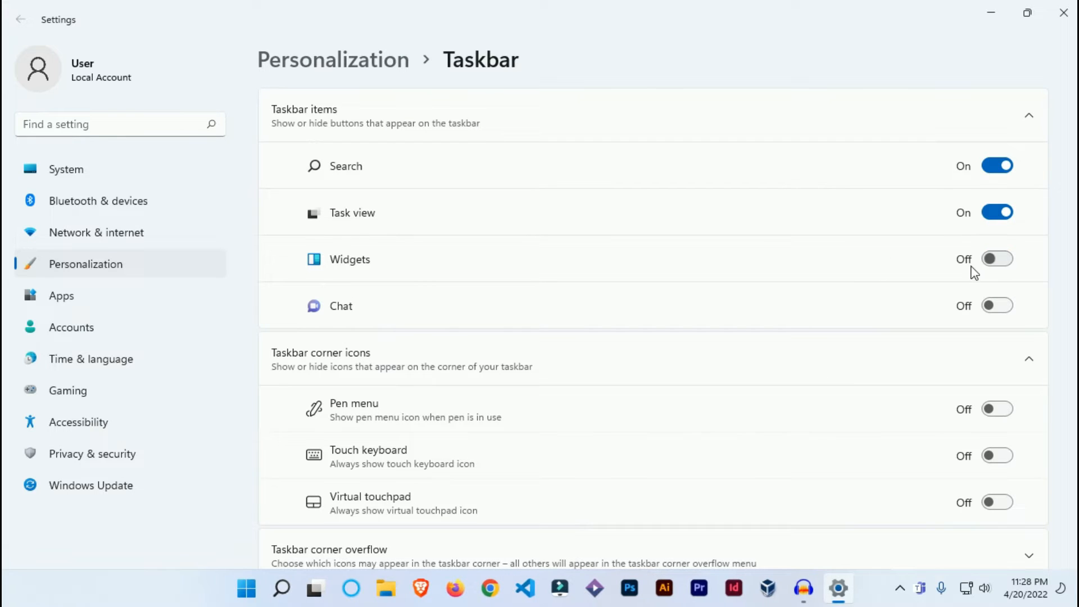
# Turn on the Pen menu, Touch keyboard and Virtual touchpad taskbar corner icons
pyautogui.scroll(-3, 938, 264)
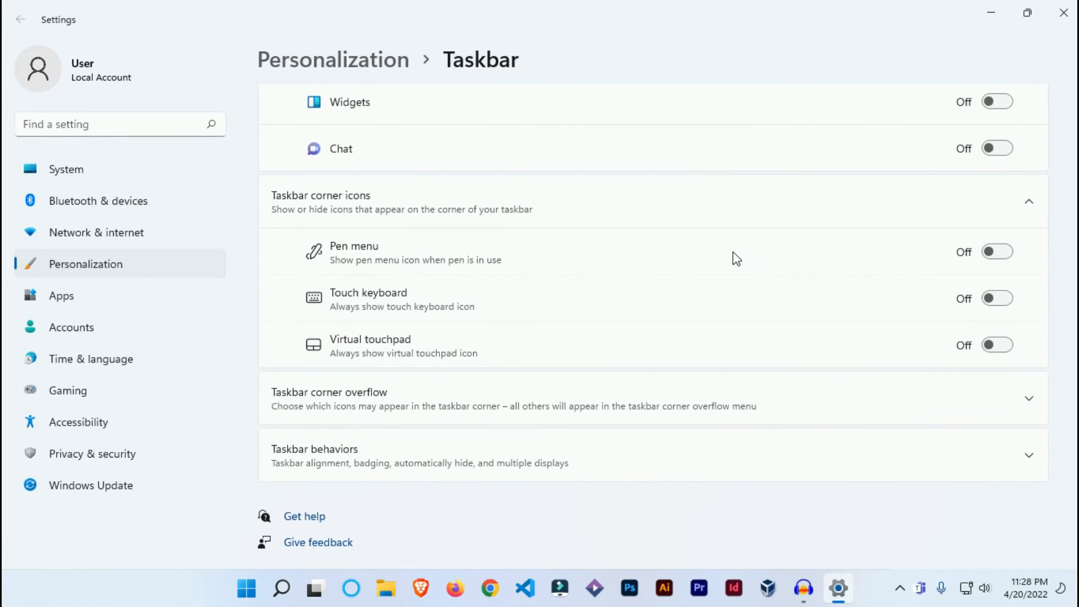
pyautogui.scroll(1, 735, 256)
pyautogui.scroll(-2, 734, 256)
pyautogui.click(997, 254)
pyautogui.click(999, 301)
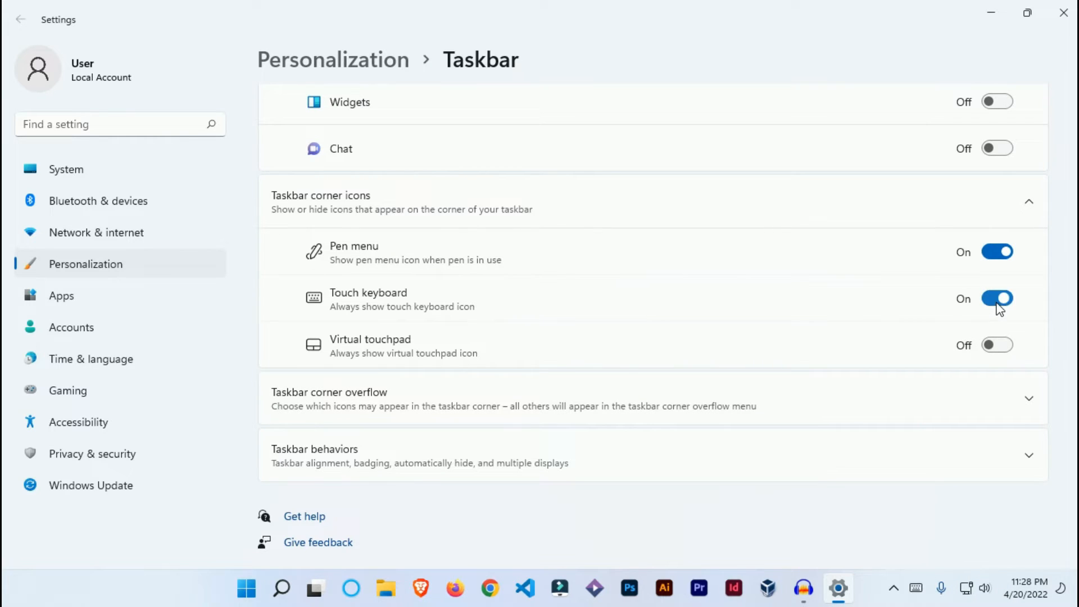
pyautogui.click(996, 350)
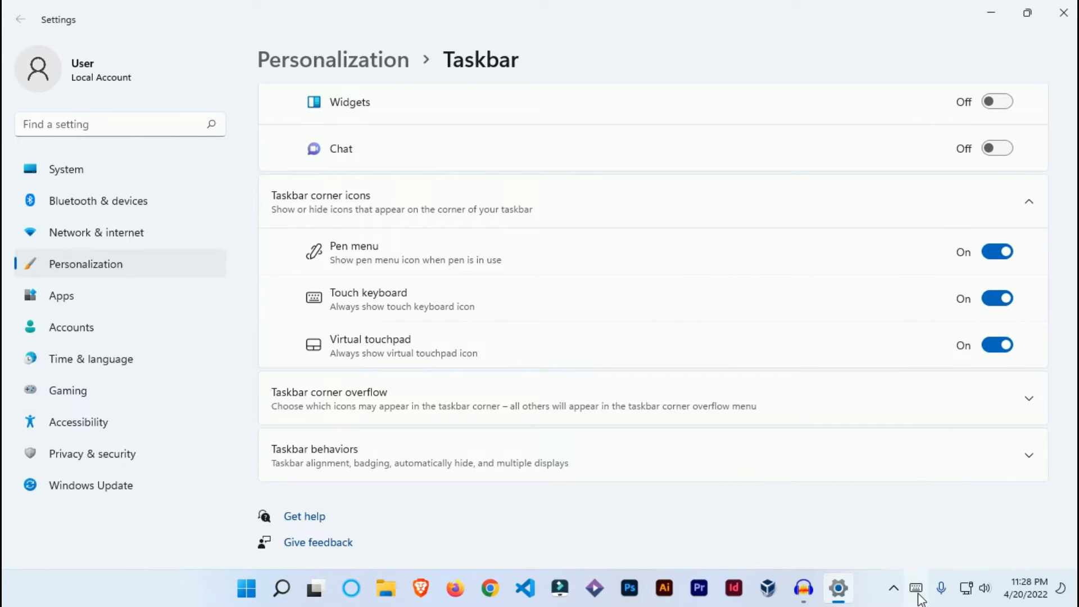
# Turn off the Virtual touchpad, Touch keyboard and Pen menu taskbar corner icons
pyautogui.click(998, 345)
pyautogui.click(997, 298)
pyautogui.click(997, 252)
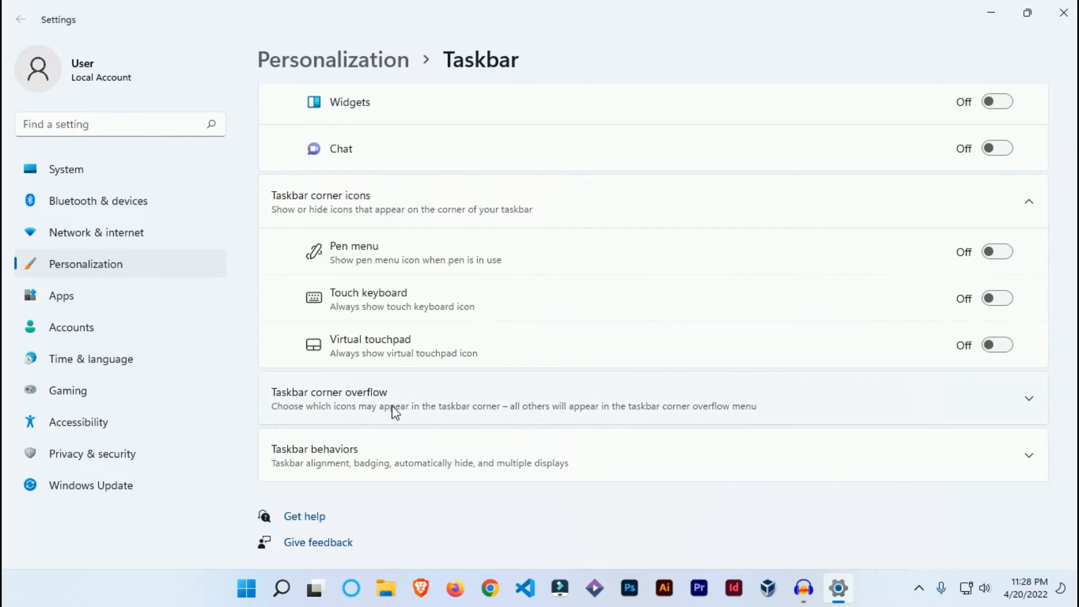
# Examine the apps listed under Taskbar corner overflow, compare them with the hidden icons on the taskbar, and collapse the section
pyautogui.click(429, 409)
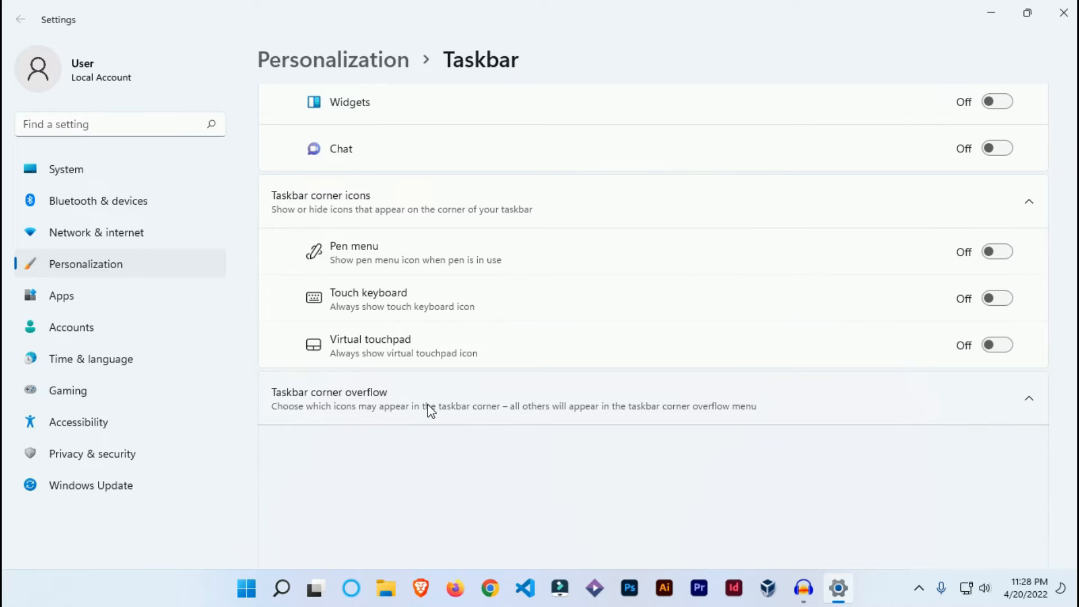
pyautogui.scroll(-3, 481, 397)
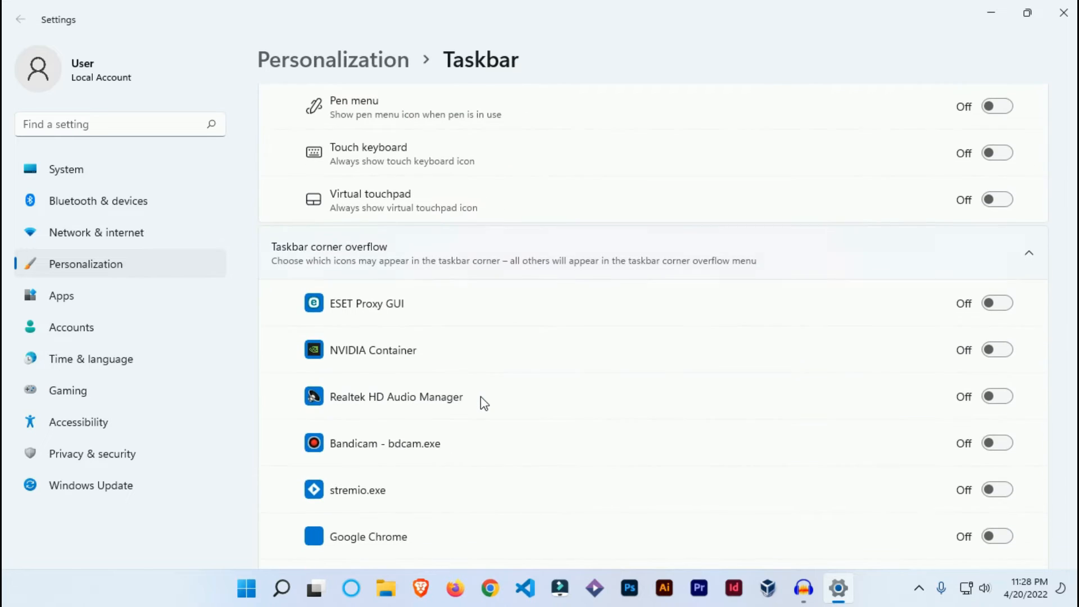
pyautogui.click(918, 589)
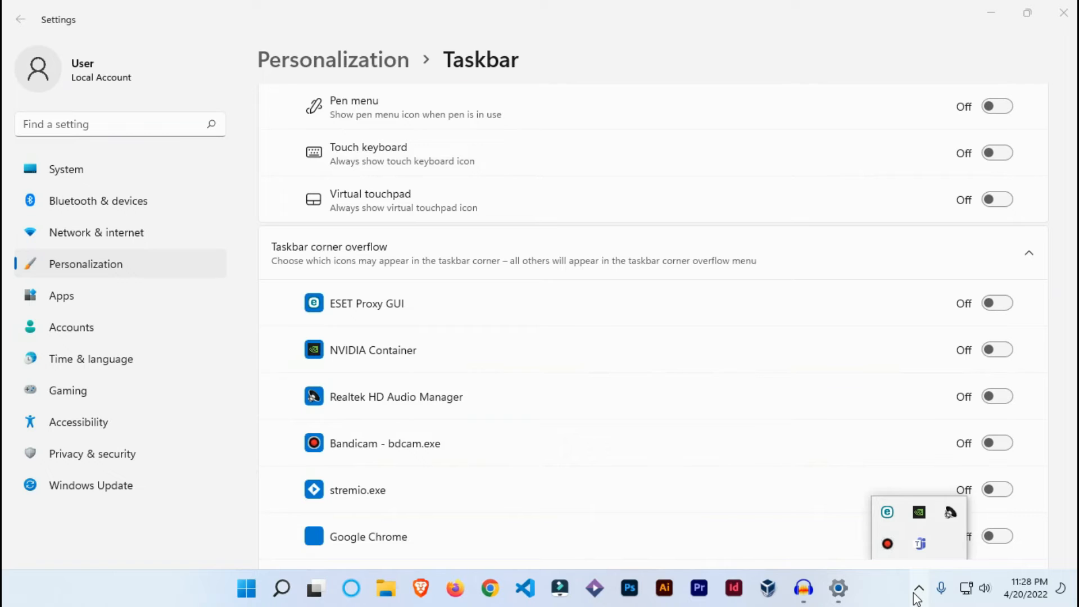
pyautogui.click(916, 591)
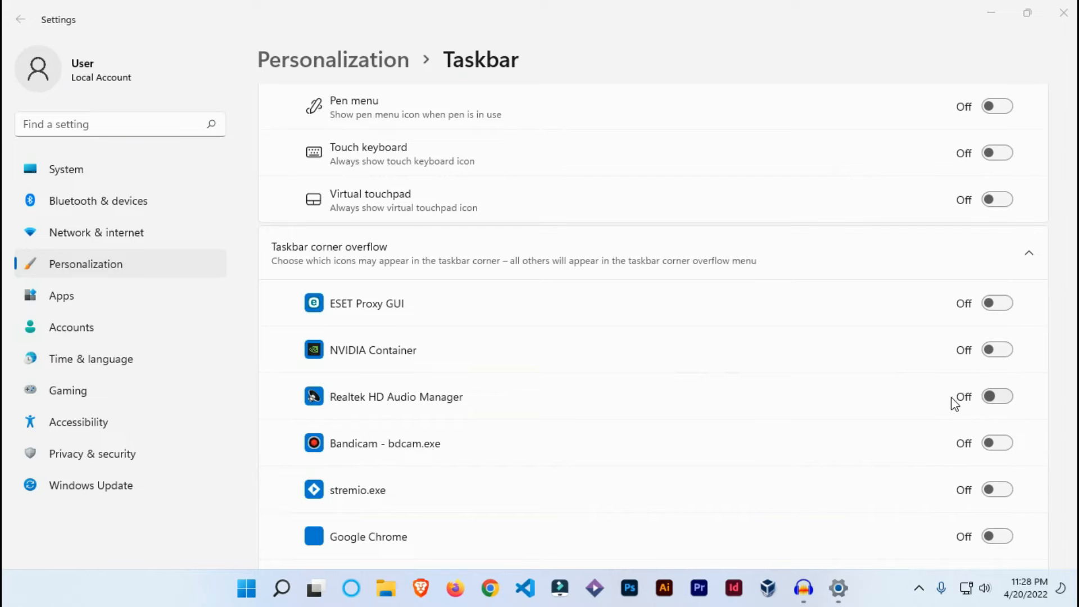
pyautogui.scroll(-3, 899, 389)
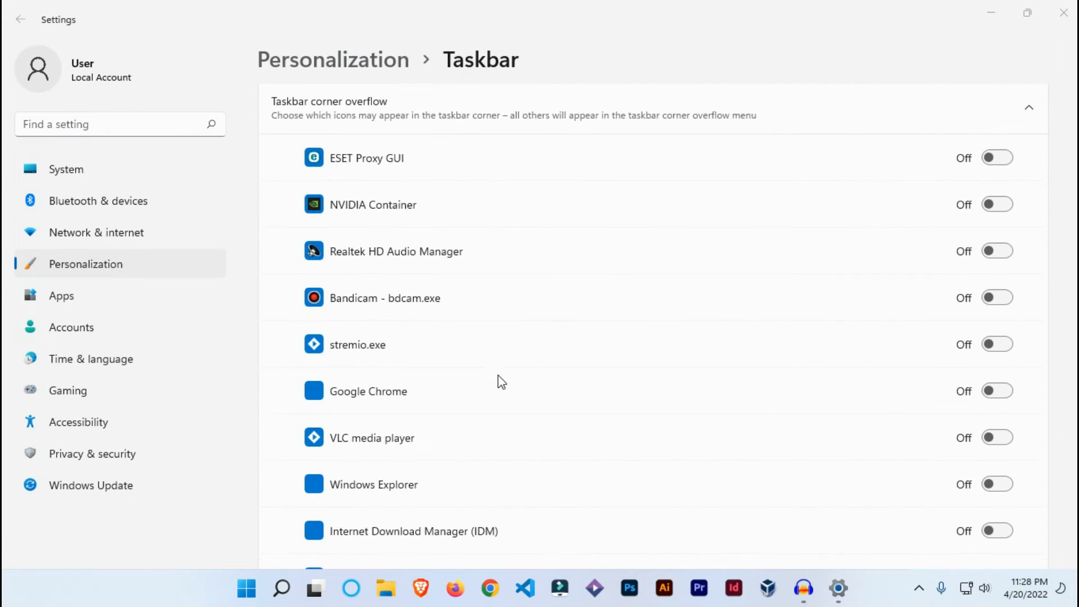
pyautogui.scroll(-5, 498, 375)
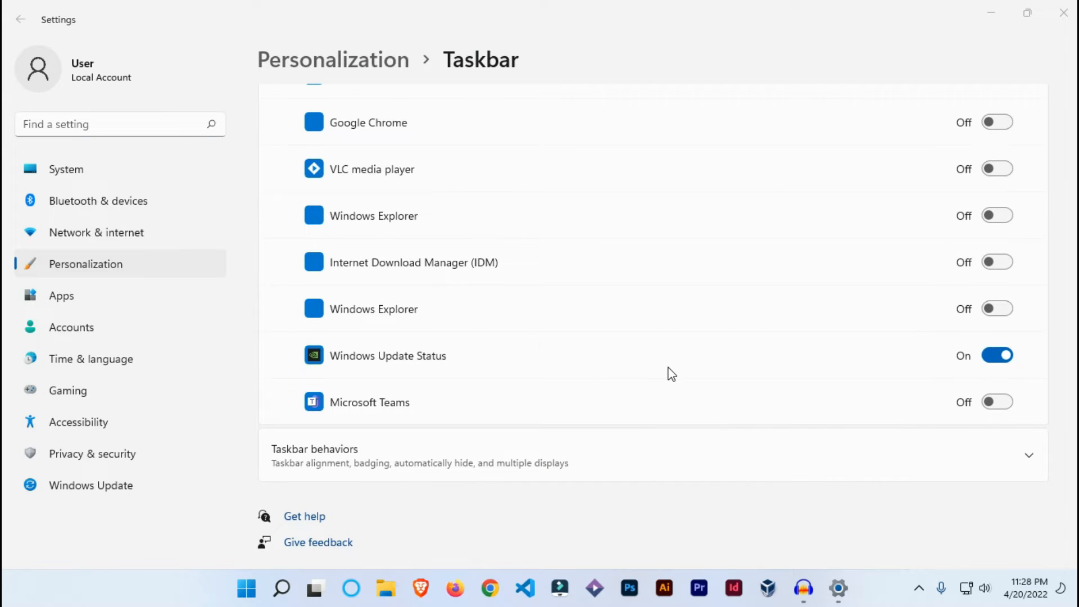
pyautogui.scroll(10, 671, 373)
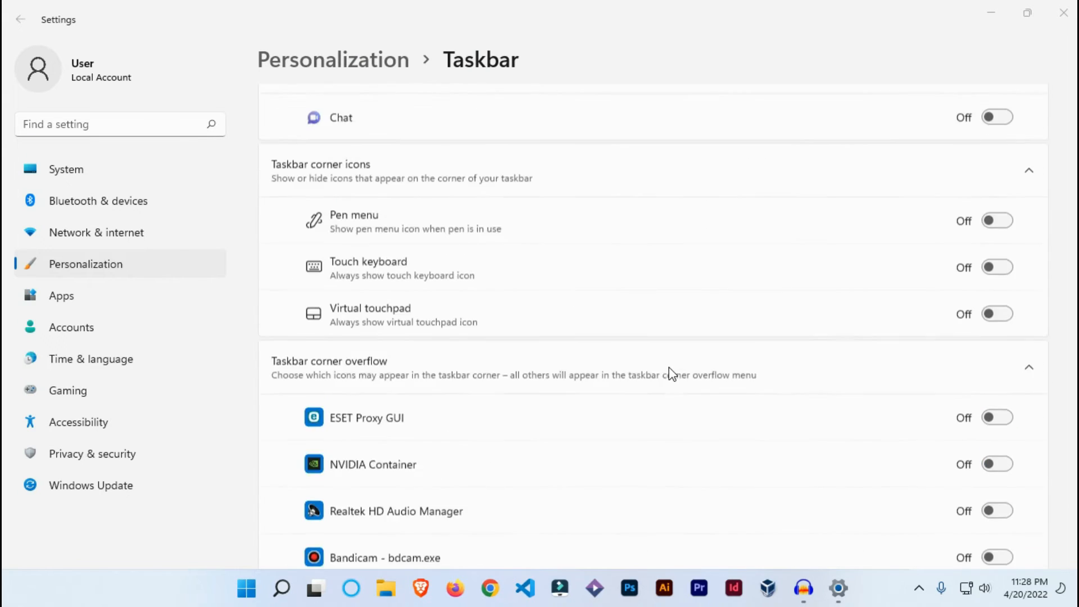
pyautogui.scroll(4, 670, 372)
pyautogui.scroll(-6, 670, 372)
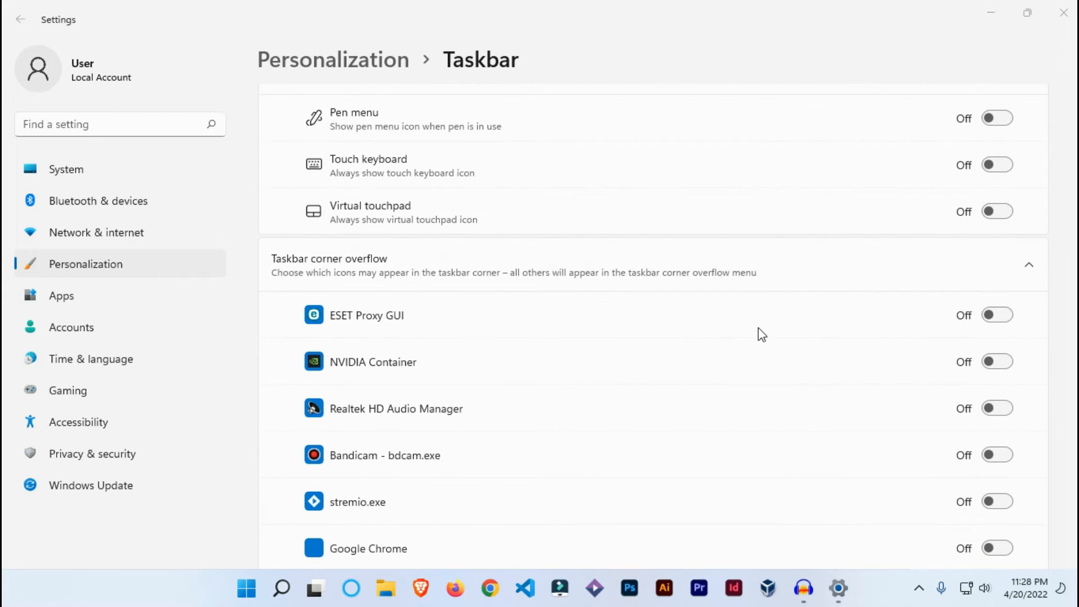
pyautogui.click(1029, 265)
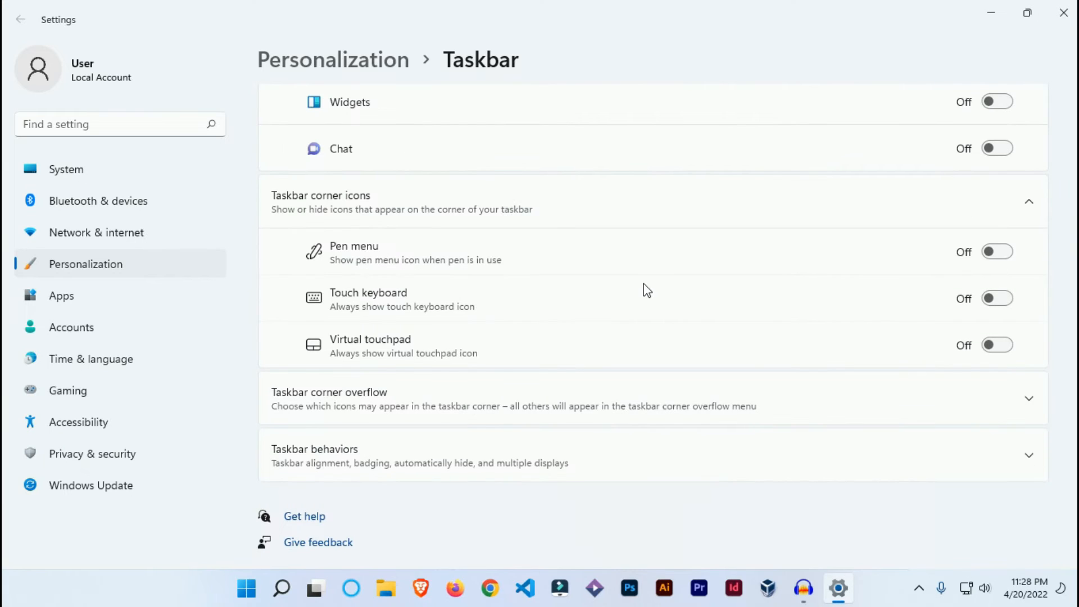
# Expand Taskbar behaviors and set the Taskbar alignment to Left
pyautogui.click(447, 460)
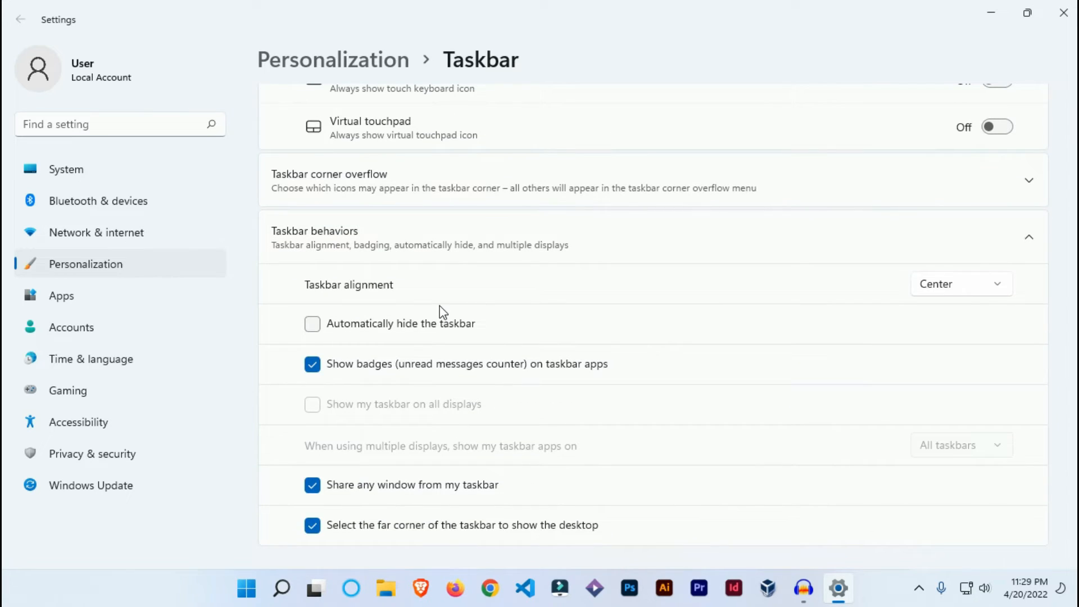
pyautogui.click(933, 287)
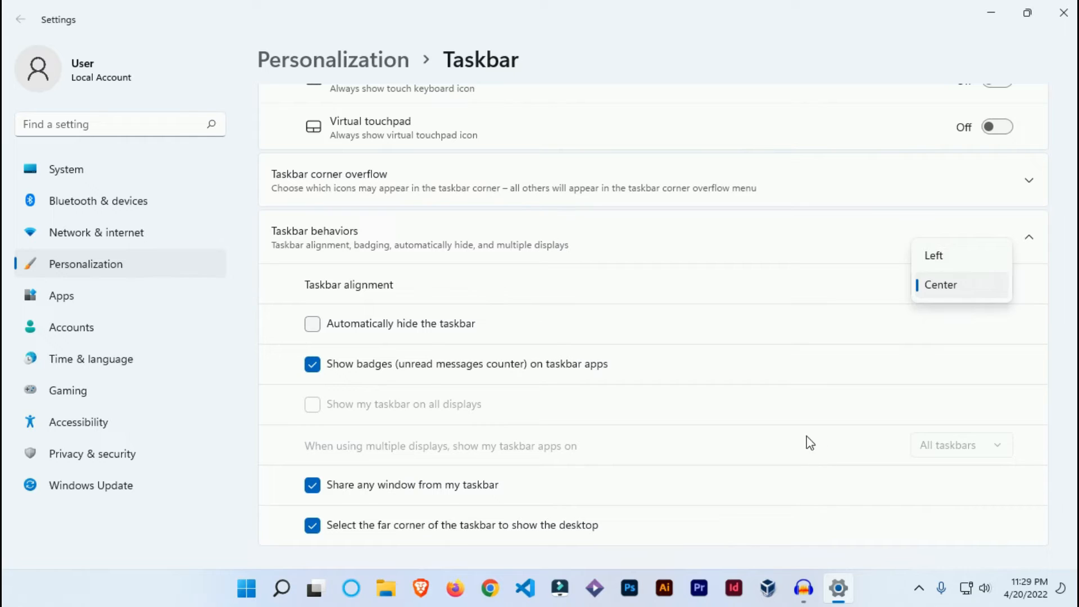
pyautogui.click(969, 257)
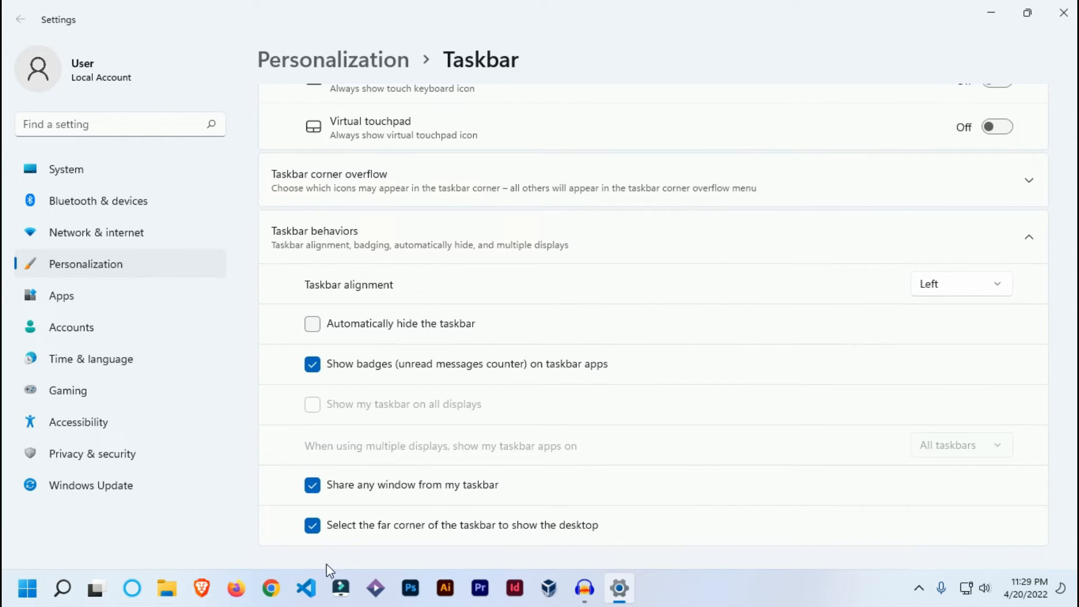
# Set the Taskbar alignment to Center
pyautogui.click(937, 291)
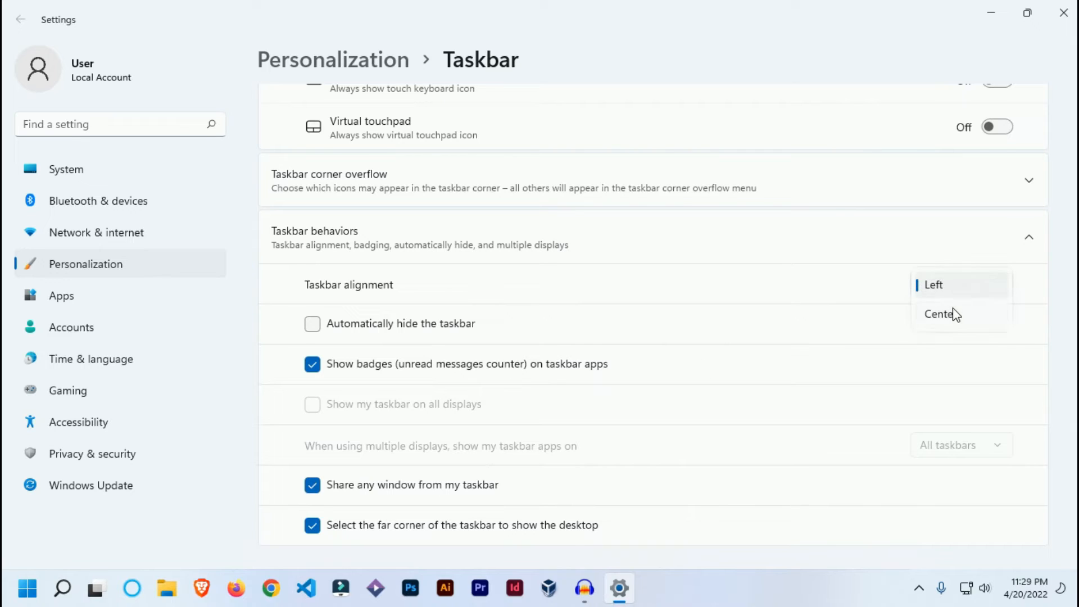
pyautogui.click(955, 315)
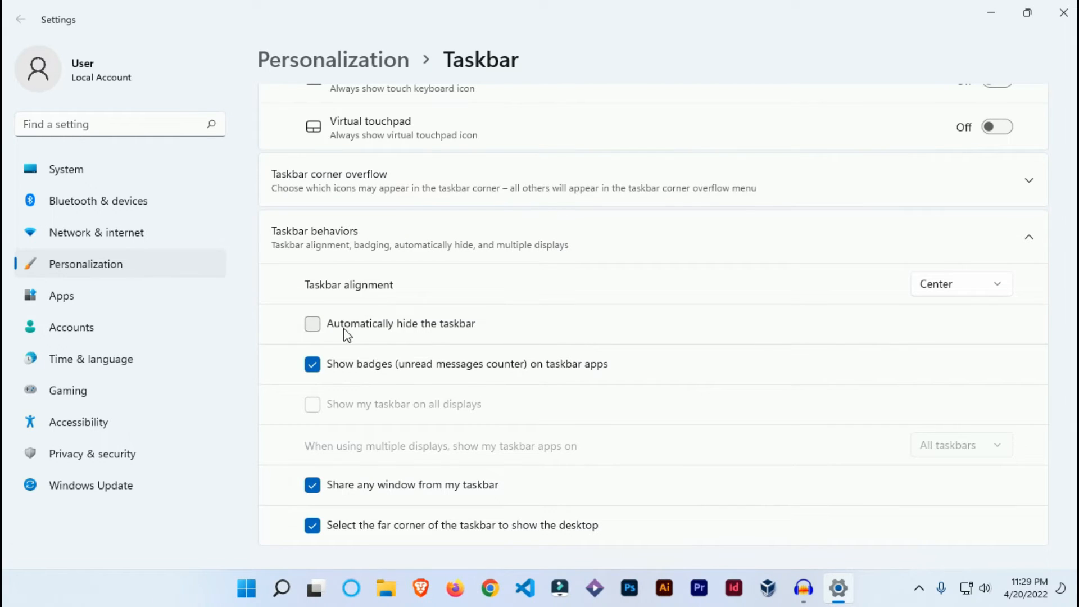
# Turn on the option to automatically hide the taskbar, try revealing the hidden taskbar, and turn the option off again
pyautogui.click(393, 328)
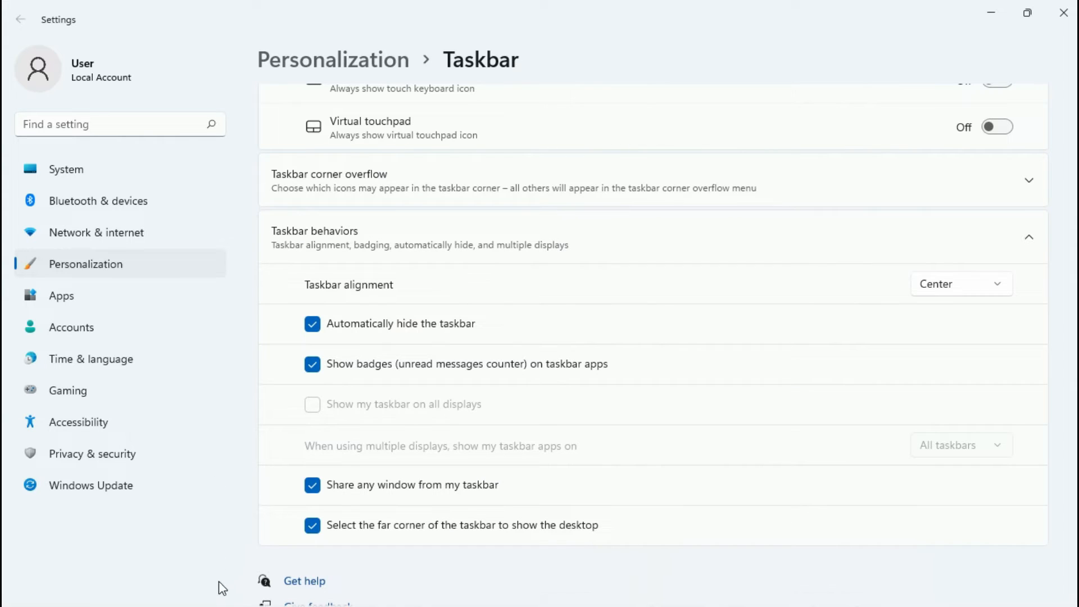
pyautogui.moveTo(221, 606)
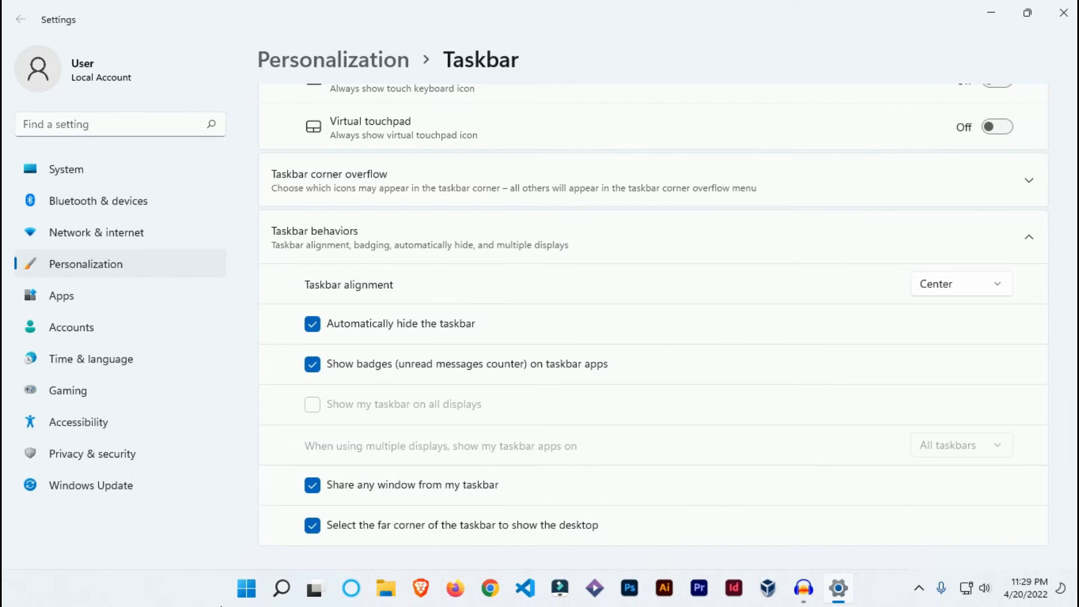
pyautogui.click(313, 325)
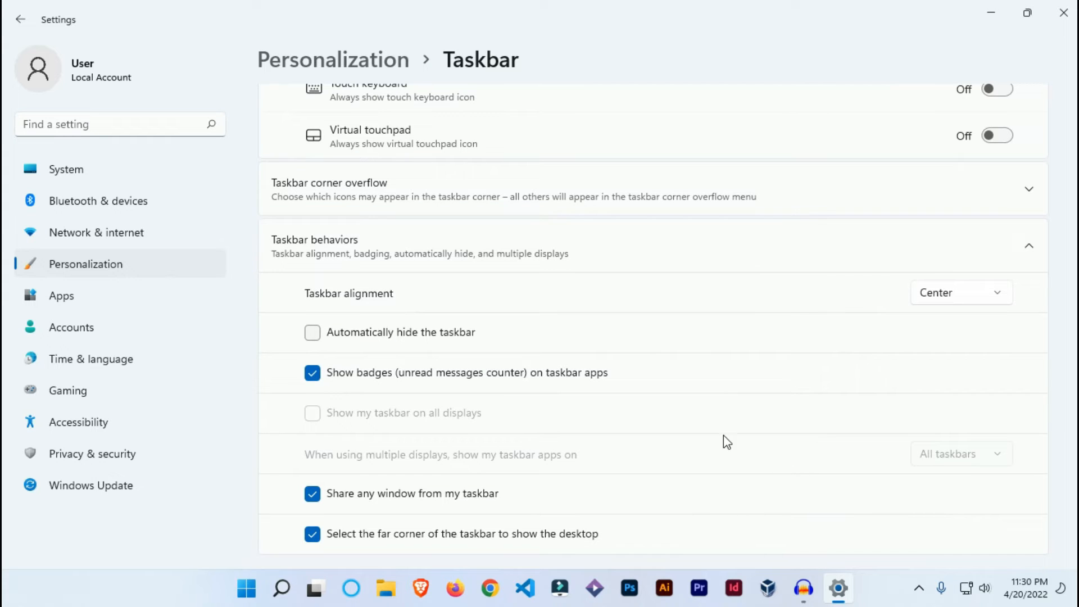
# Review the remaining taskbar settings, return to the main Personalization page to look over its categories, and close Settings
pyautogui.scroll(-2, 604, 367)
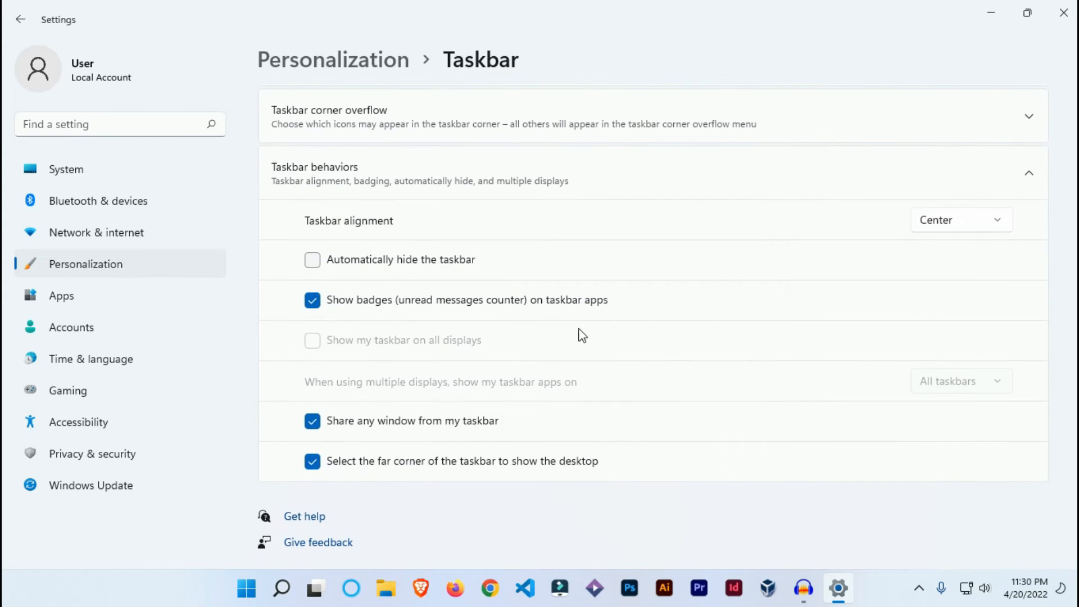
pyautogui.scroll(7, 582, 335)
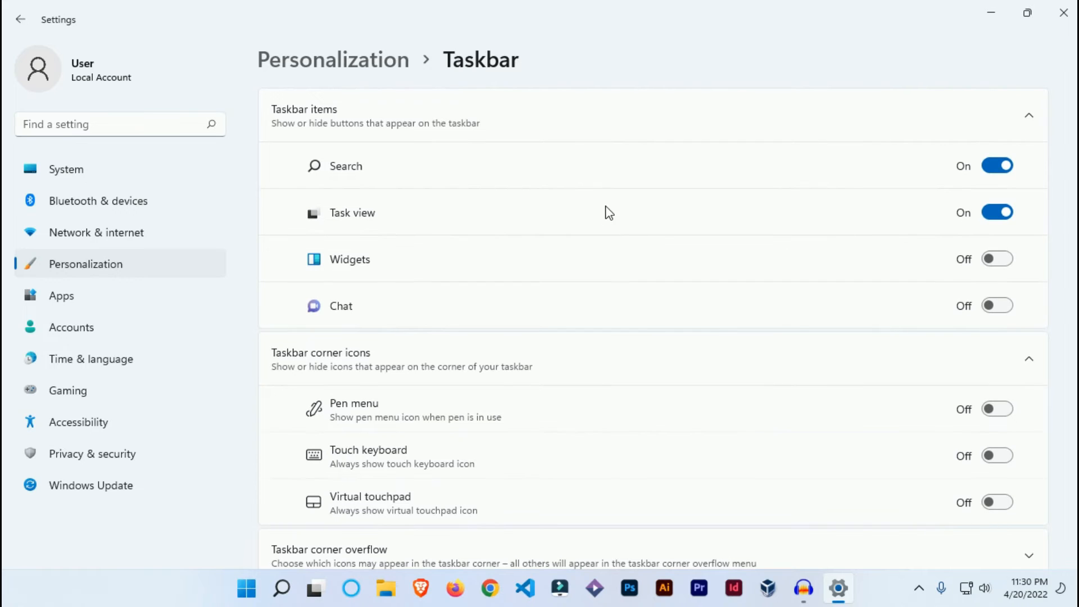
pyautogui.click(171, 272)
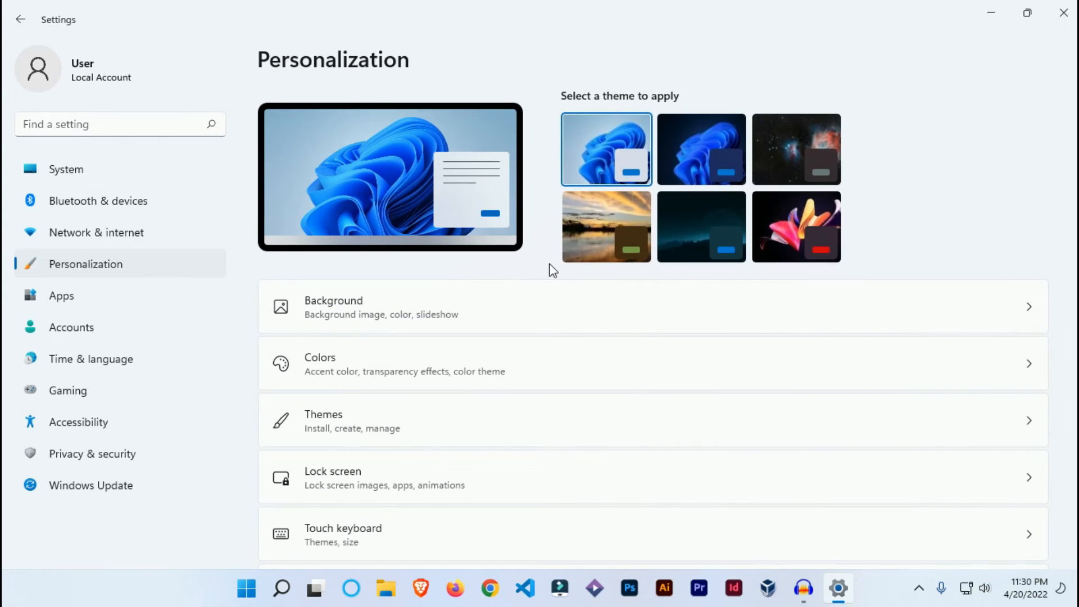
pyautogui.scroll(-4, 469, 376)
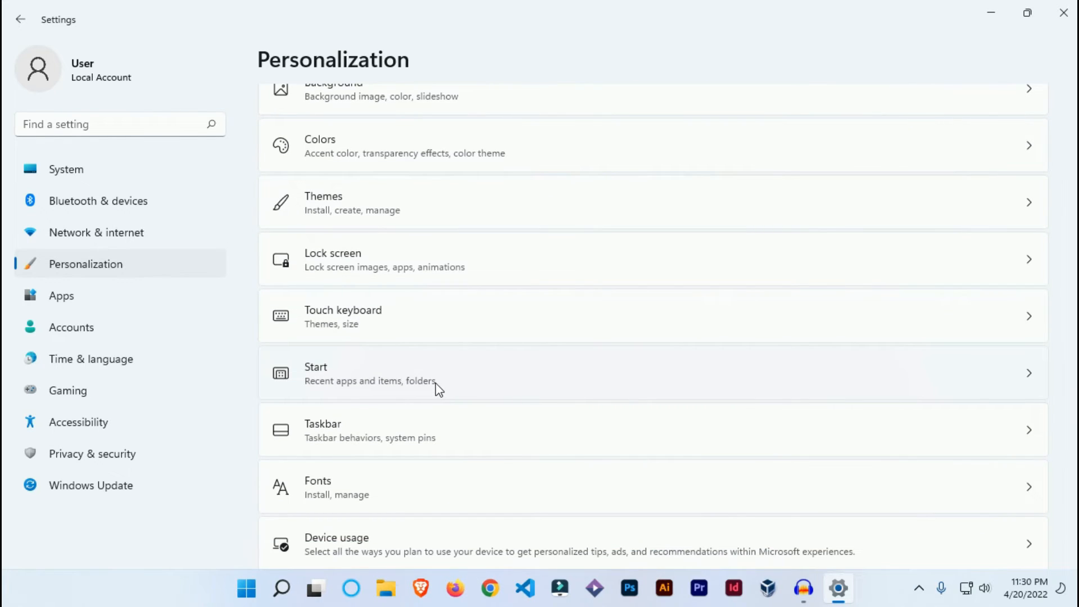
pyautogui.scroll(-1, 439, 387)
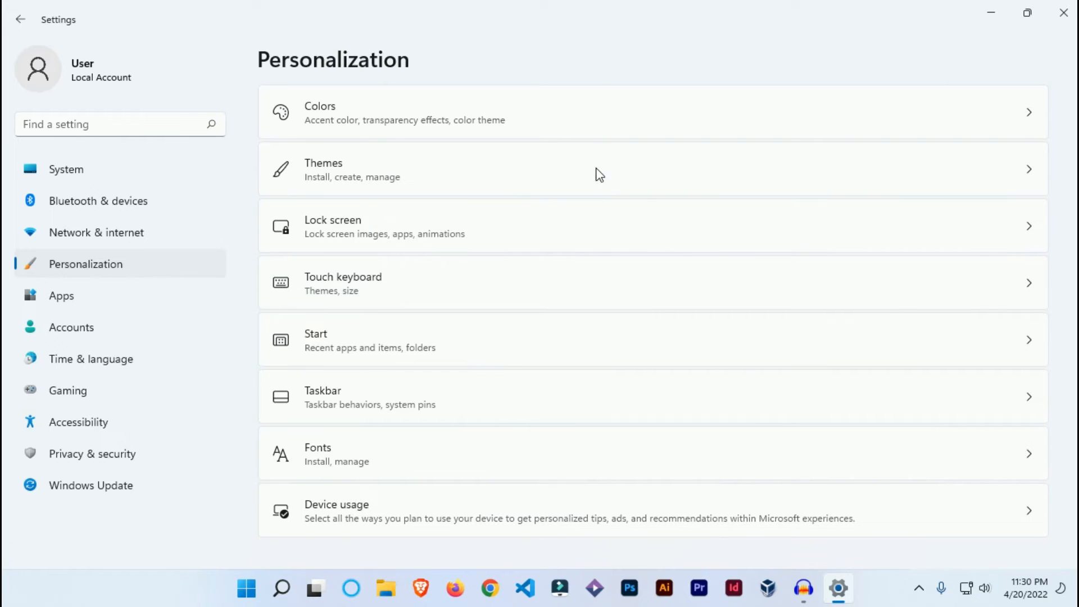
pyautogui.click(1063, 12)
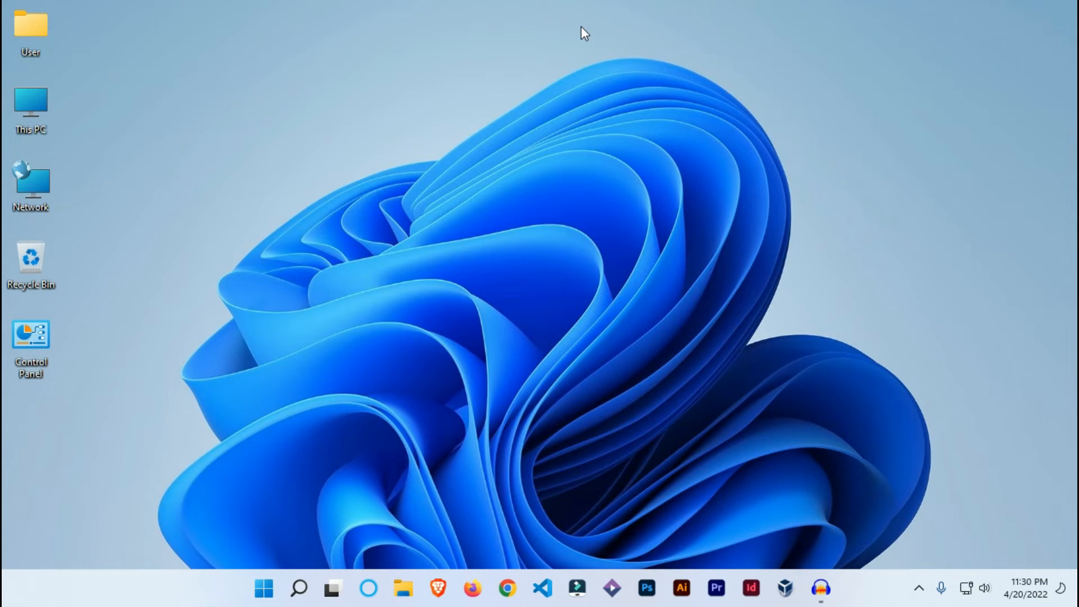
# Change the desktop icon size to Large icons, and switch it back to Medium icons
pyautogui.moveTo(127, 5); pyautogui.dragTo(3, 379)
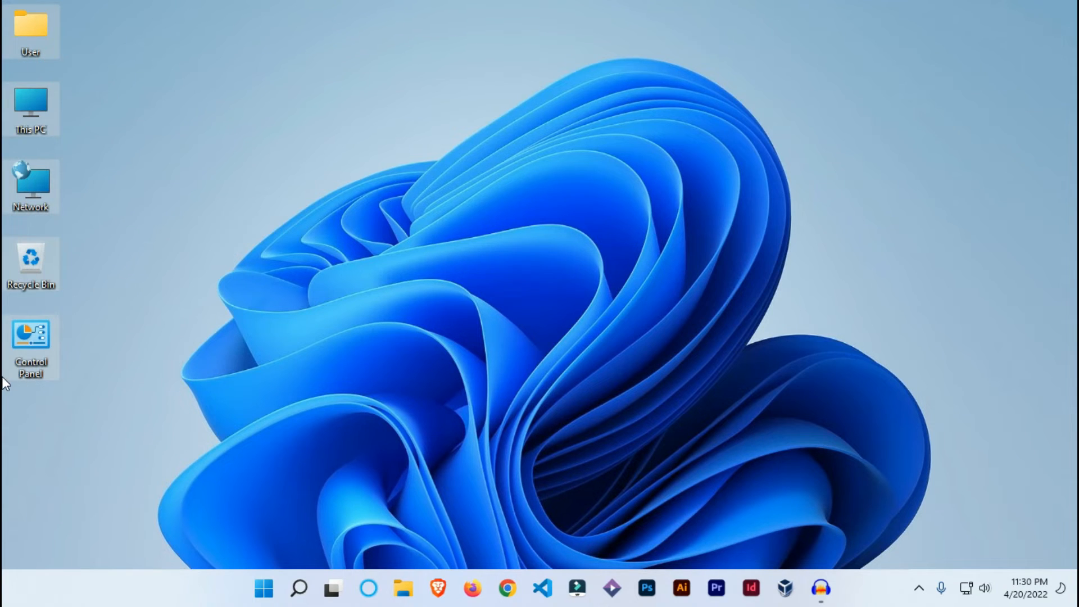
pyautogui.click(342, 93)
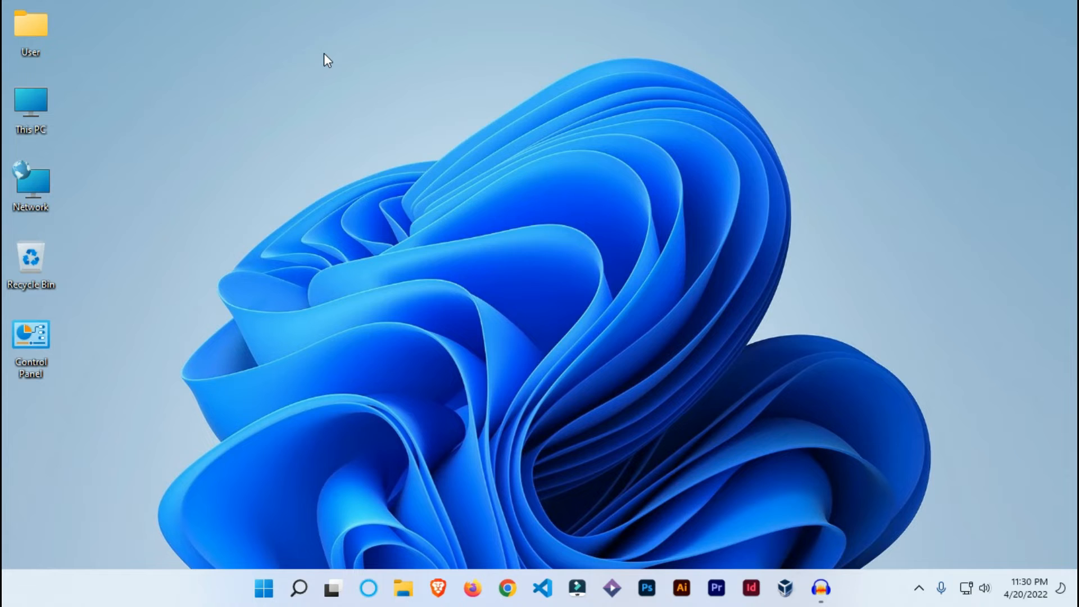
pyautogui.rightClick(324, 54)
pyautogui.moveTo(402, 67)
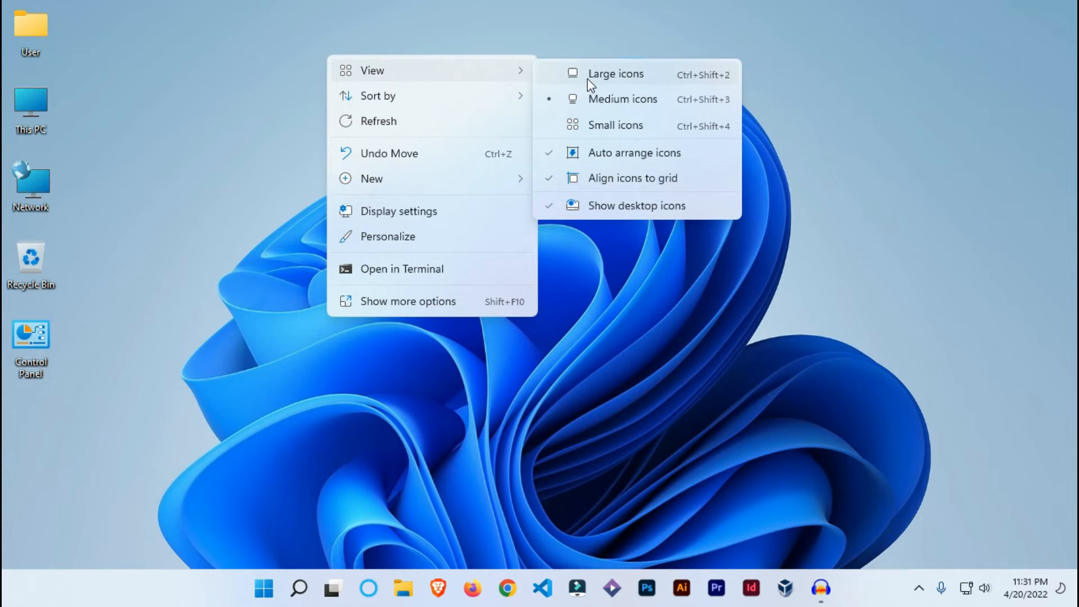
pyautogui.click(623, 75)
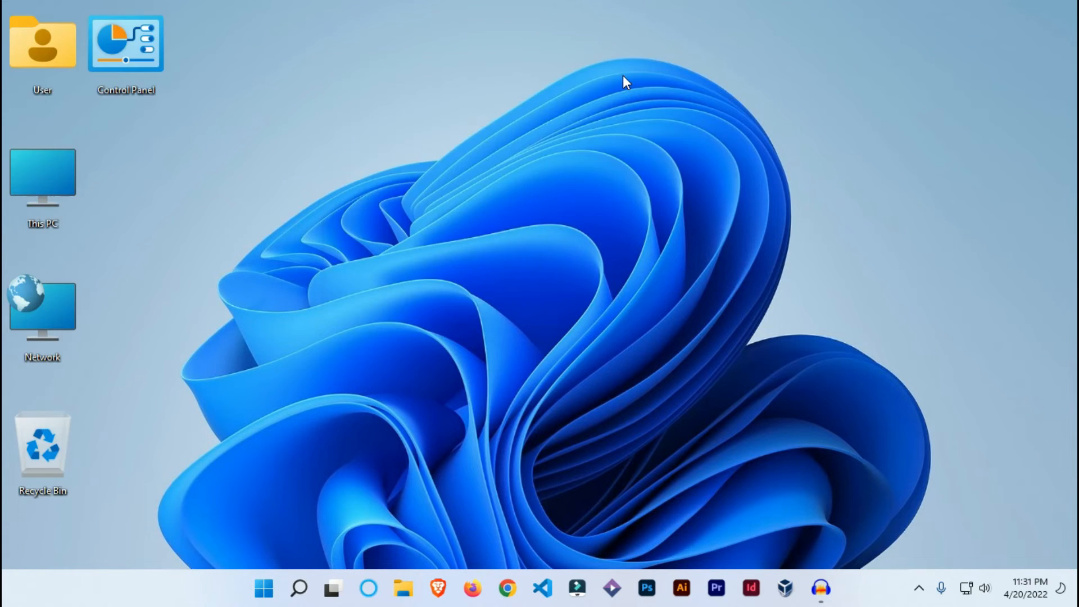
pyautogui.rightClick(367, 69)
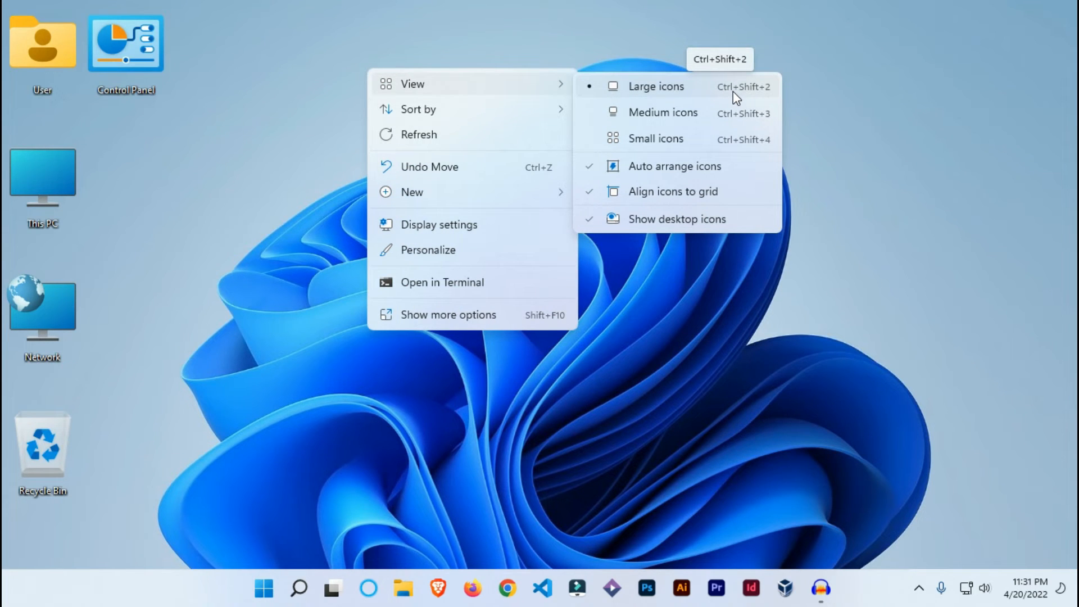
pyautogui.click(722, 120)
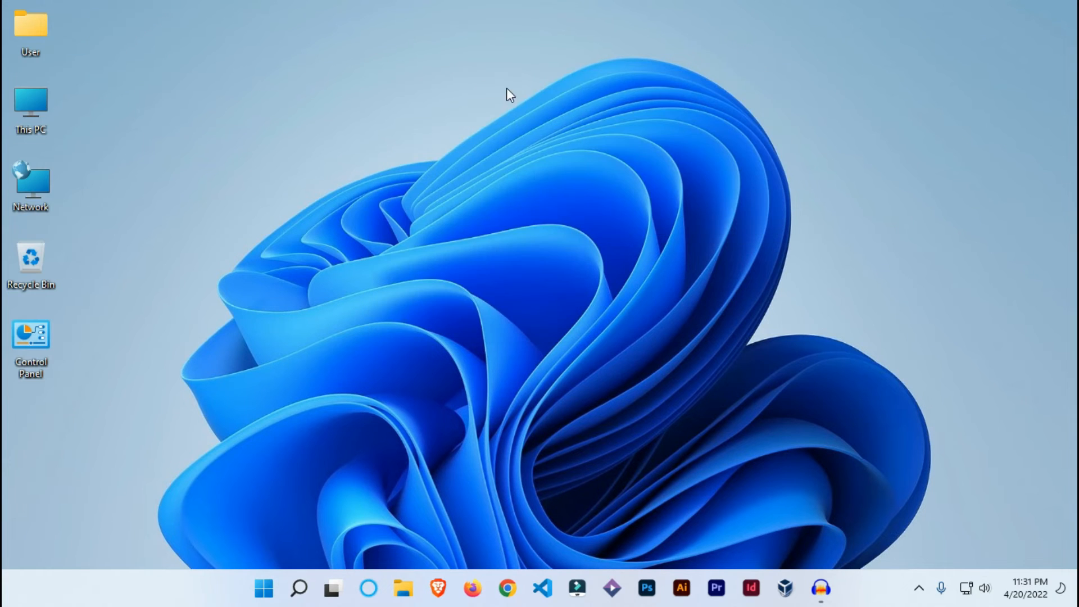
# Set the desktop icon size to Small icons
pyautogui.rightClick(458, 75)
pyautogui.moveTo(527, 84)
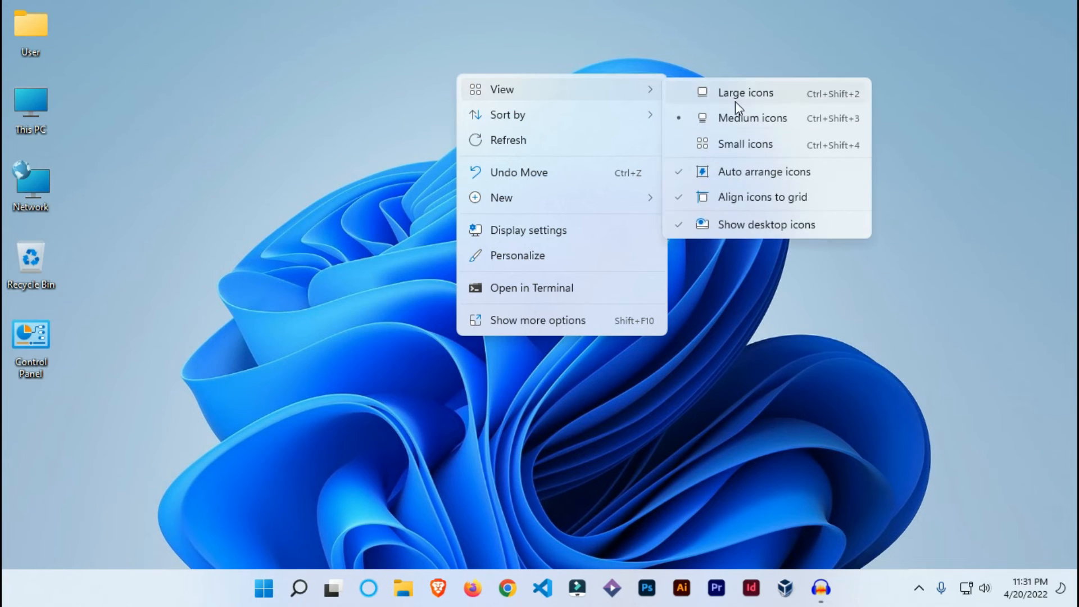
pyautogui.click(798, 144)
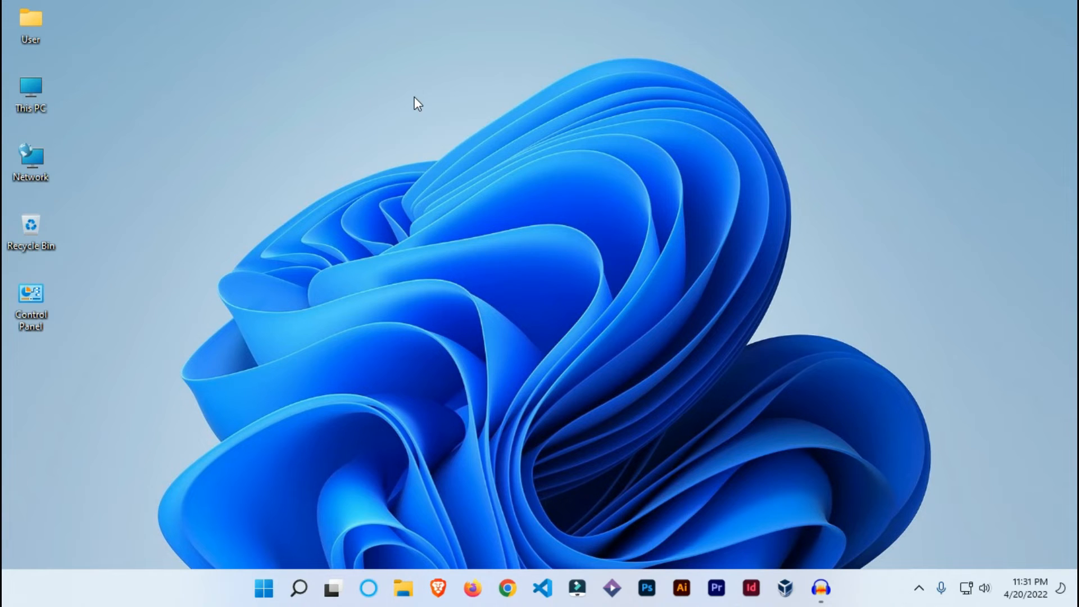
# Scale the desktop icons freely up to a very large size, down, and slightly up again
pyautogui.scroll(8, 414, 96)
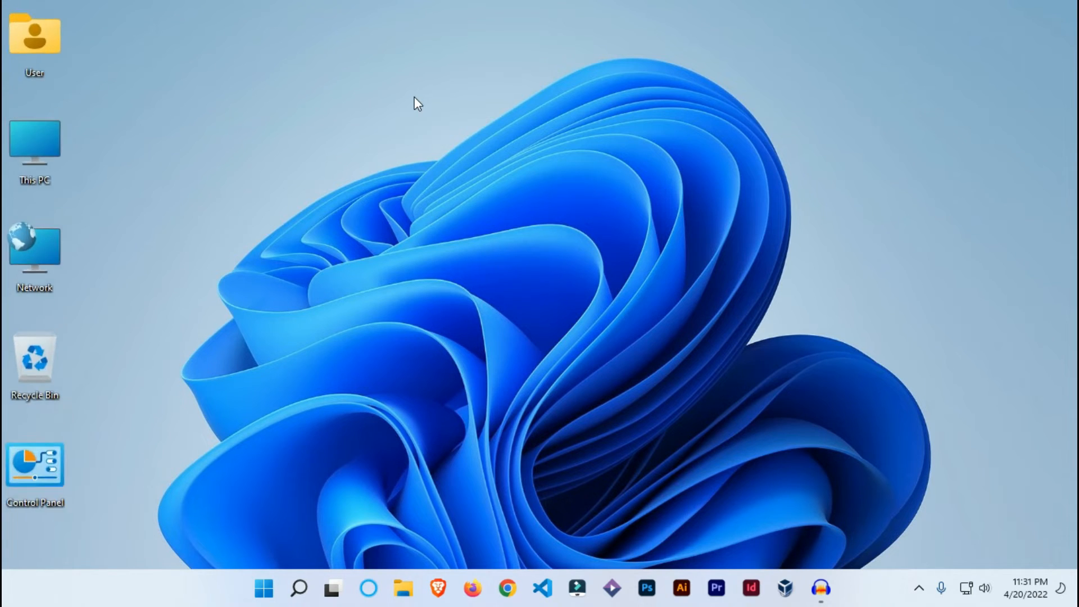
pyautogui.scroll(10, 414, 98)
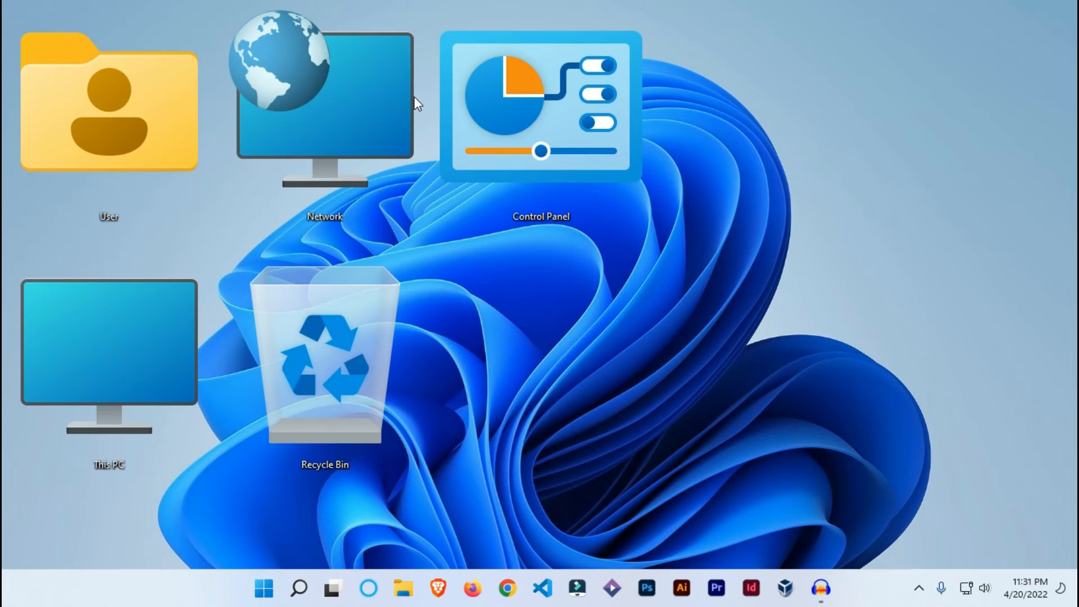
pyautogui.scroll(-15, 415, 97)
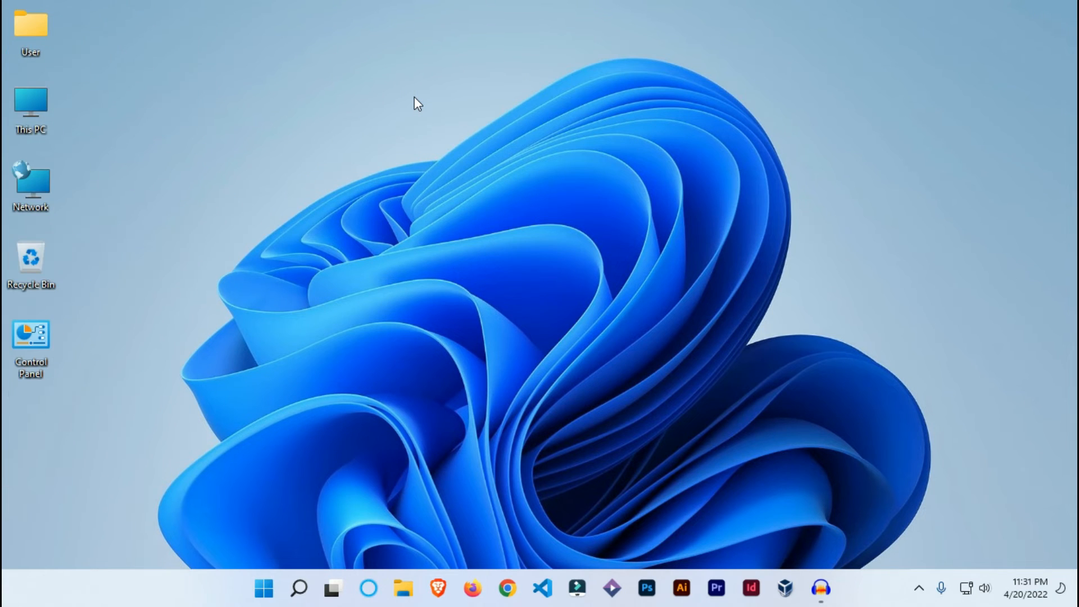
pyautogui.scroll(3, 413, 96)
# Set the desktop icon size to Medium icons
pyautogui.rightClick(419, 90)
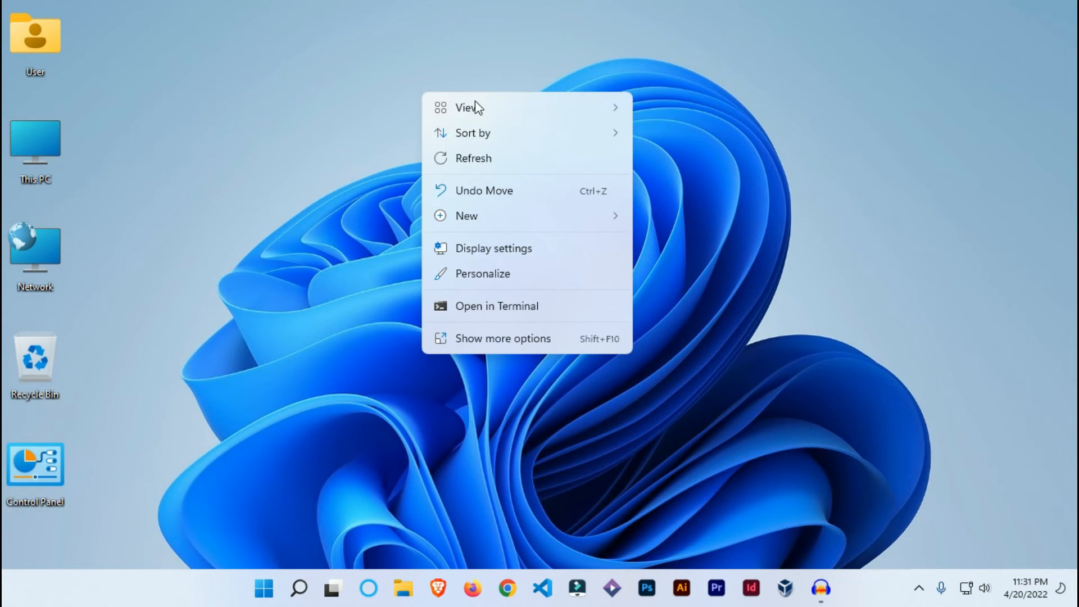
pyautogui.moveTo(556, 110)
pyautogui.click(747, 135)
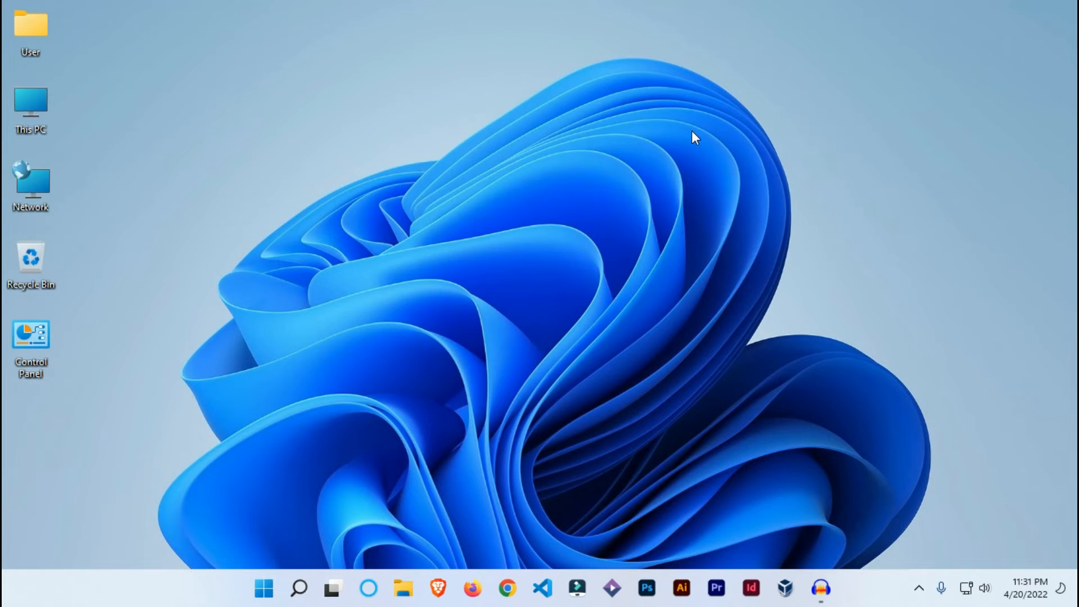
# Hide all desktop icons with the Show desktop icons option, and show them again
pyautogui.rightClick(356, 64)
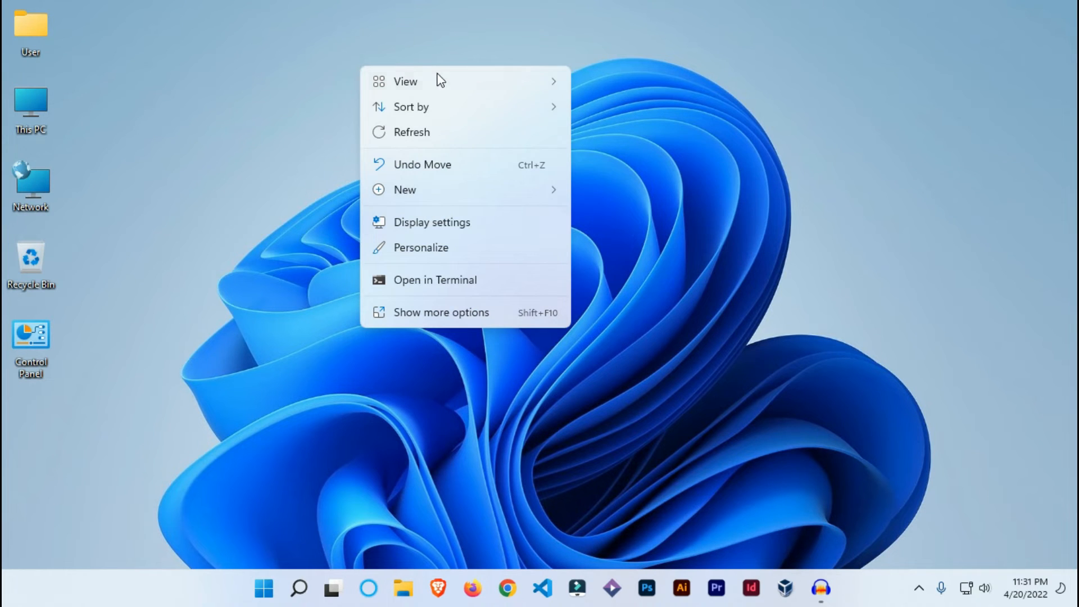
pyautogui.moveTo(442, 81)
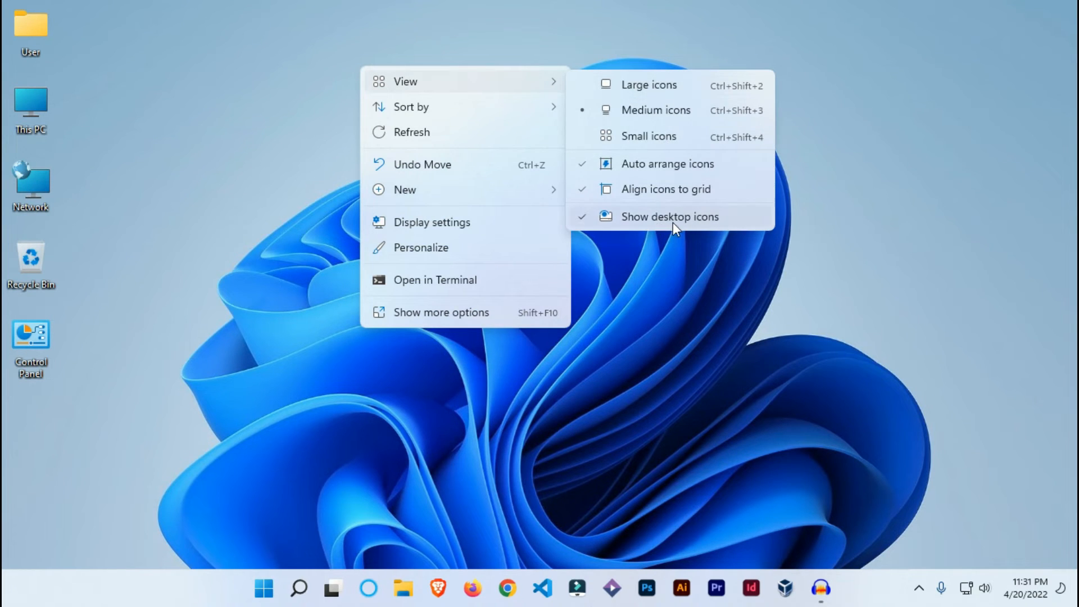
pyautogui.click(672, 222)
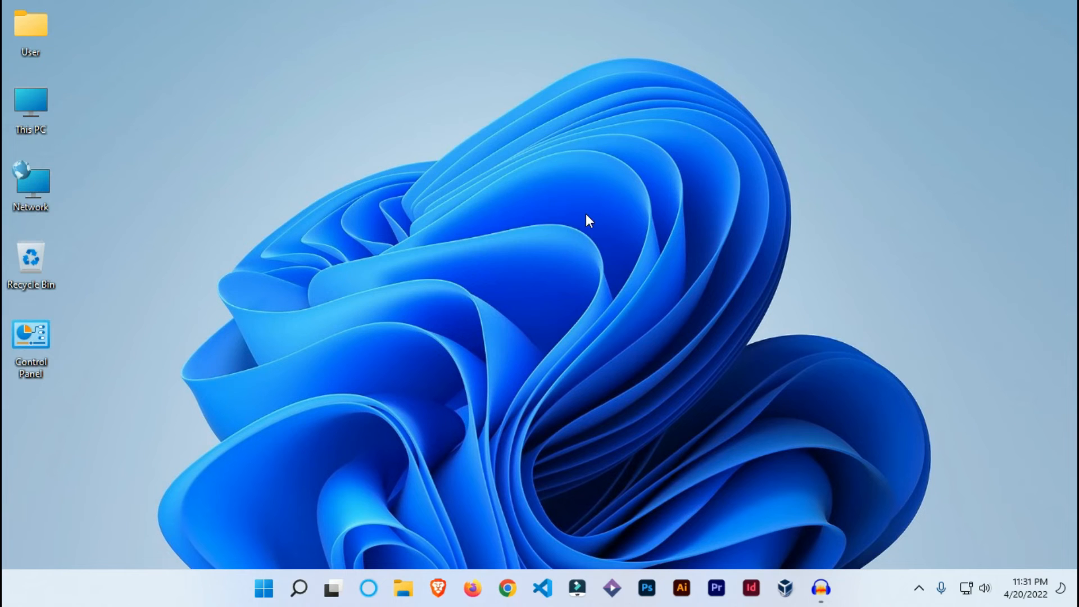
pyautogui.rightClick(388, 113)
pyautogui.moveTo(410, 131)
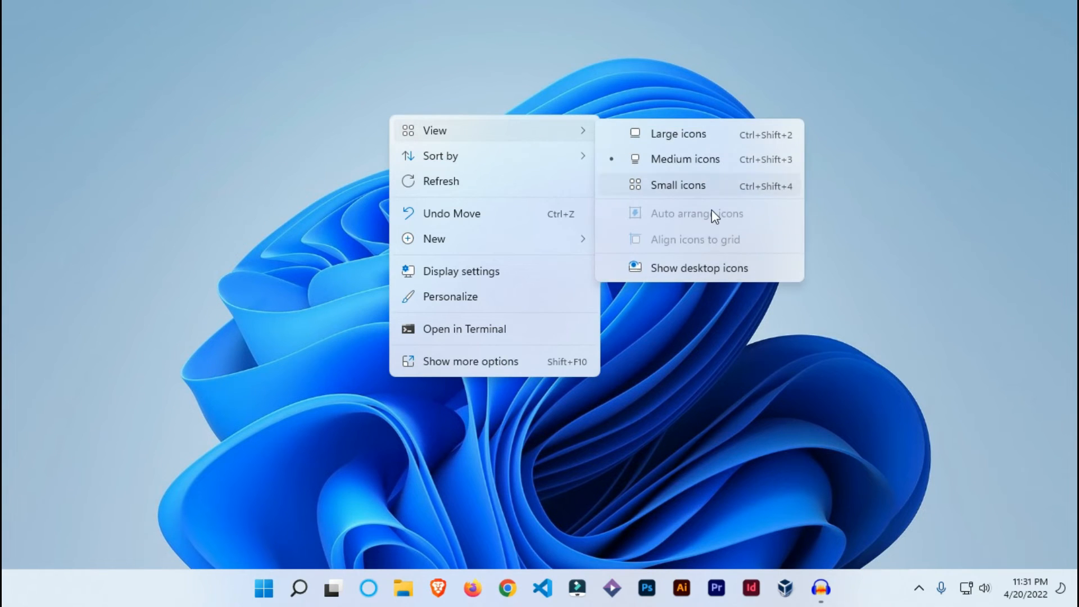
pyautogui.click(680, 267)
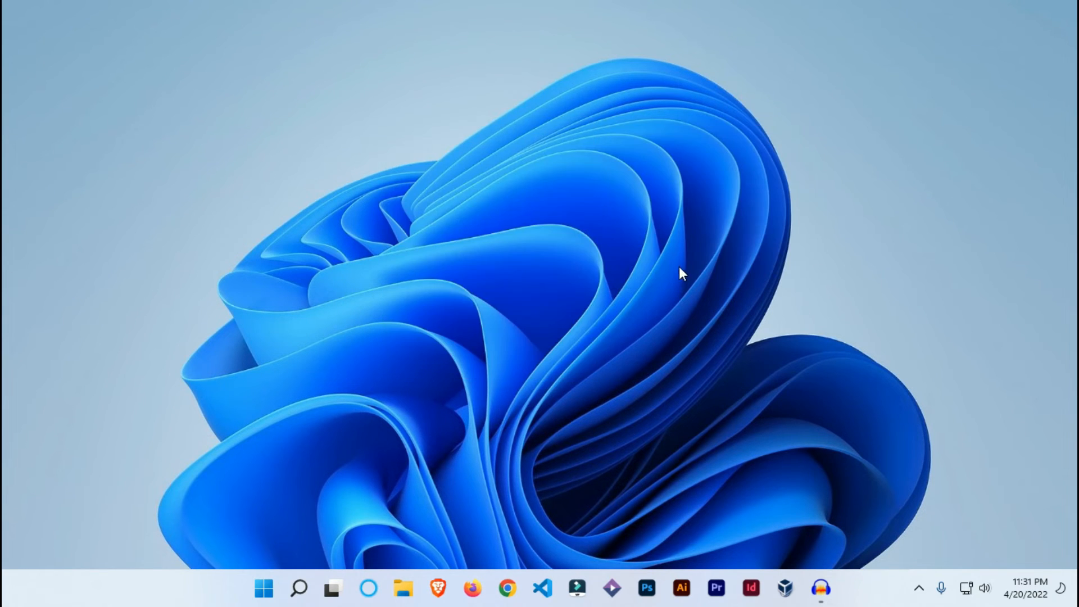
# Examine the Auto arrange icons option among the desktop's view options, and dismiss the options
pyautogui.rightClick(354, 134)
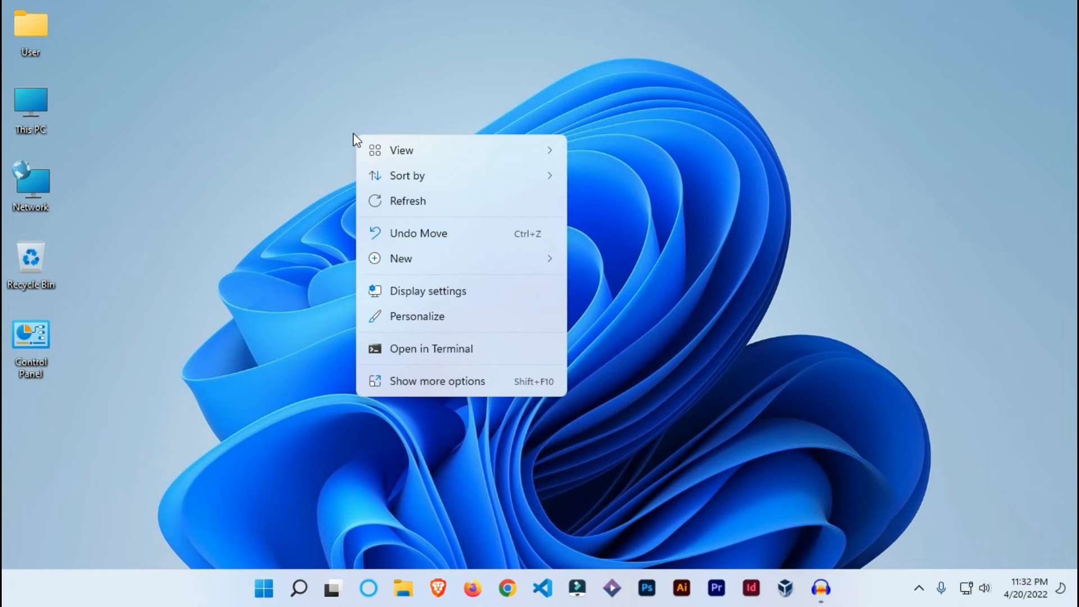
pyautogui.moveTo(519, 153)
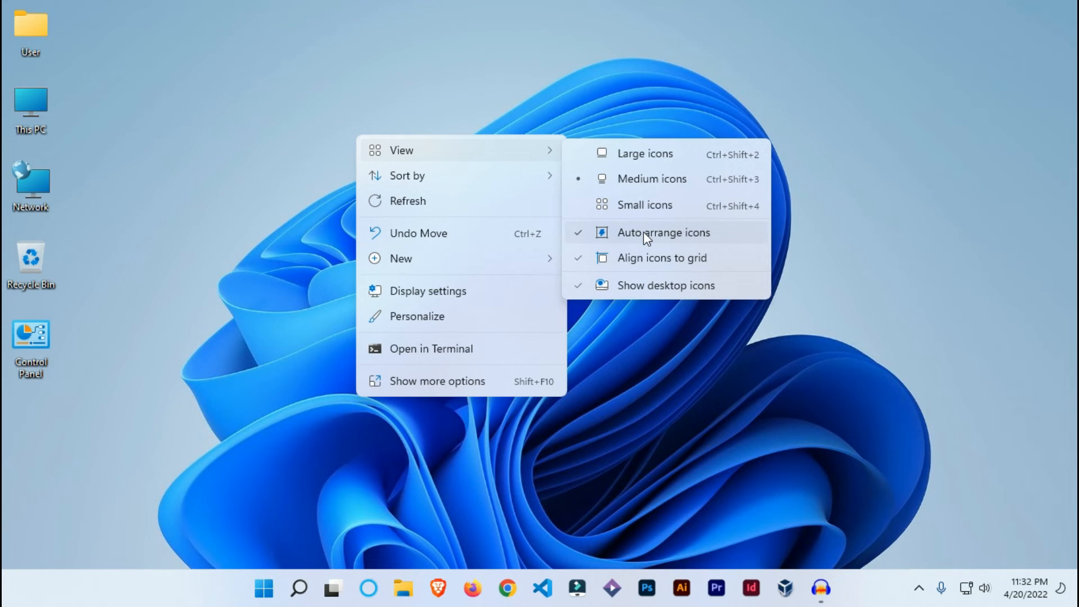
pyautogui.click(93, 17)
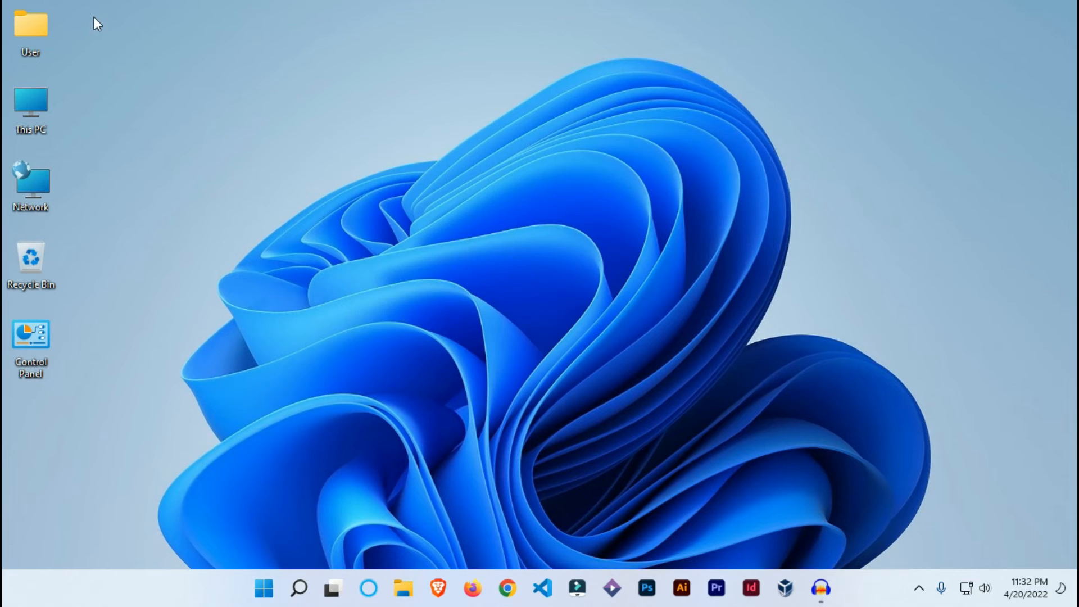
# Try moving This PC out of the icon column, and reorder the icons with Control Panel first, Network second and the User folder last
pyautogui.moveTo(93, 17); pyautogui.dragTo(59, 393)
pyautogui.moveTo(32, 110); pyautogui.dragTo(42, 111)
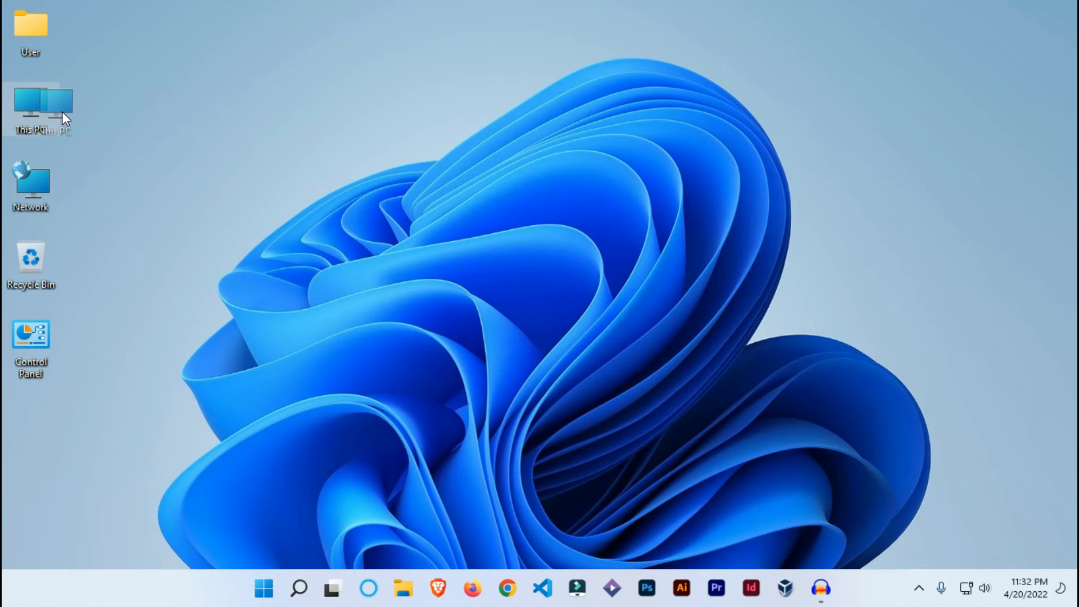
pyautogui.moveTo(116, 111); pyautogui.dragTo(427, 89)
pyautogui.moveTo(43, 184); pyautogui.dragTo(525, 44)
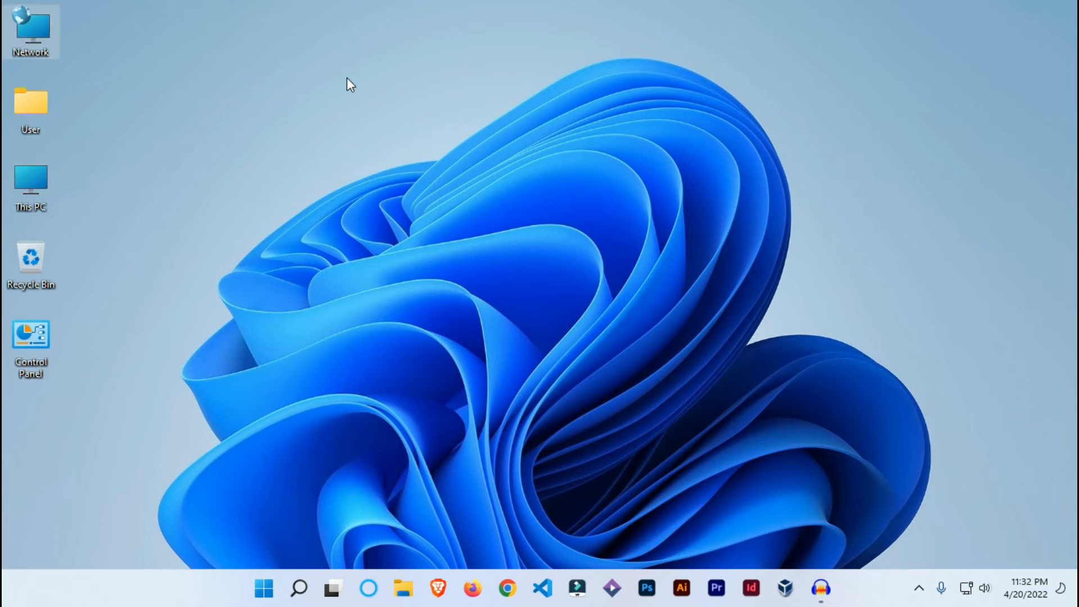
pyautogui.moveTo(30, 110); pyautogui.dragTo(155, 394)
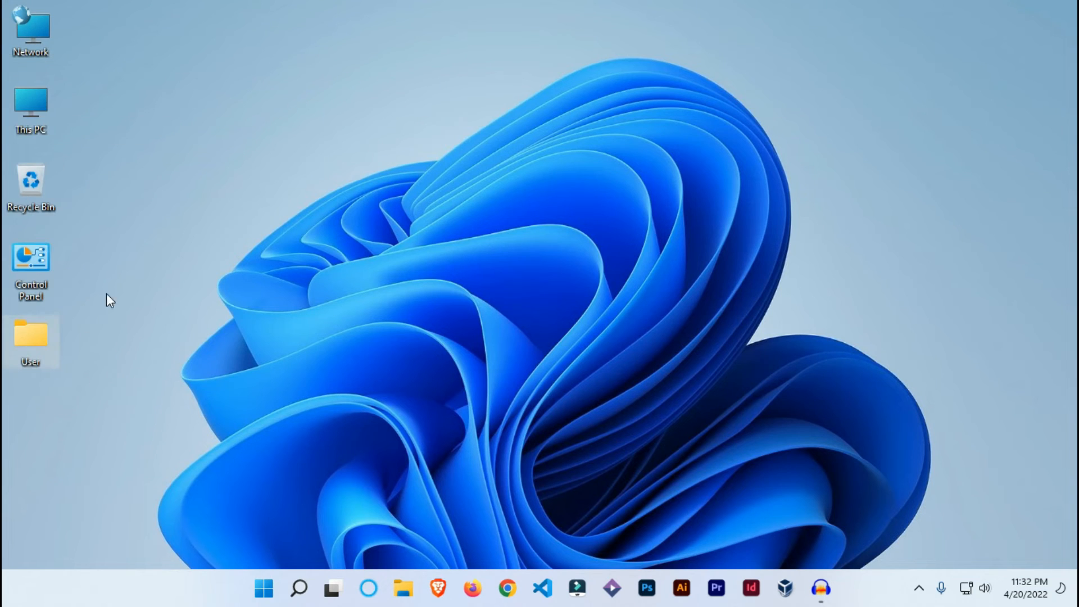
pyautogui.moveTo(15, 262); pyautogui.dragTo(393, 36)
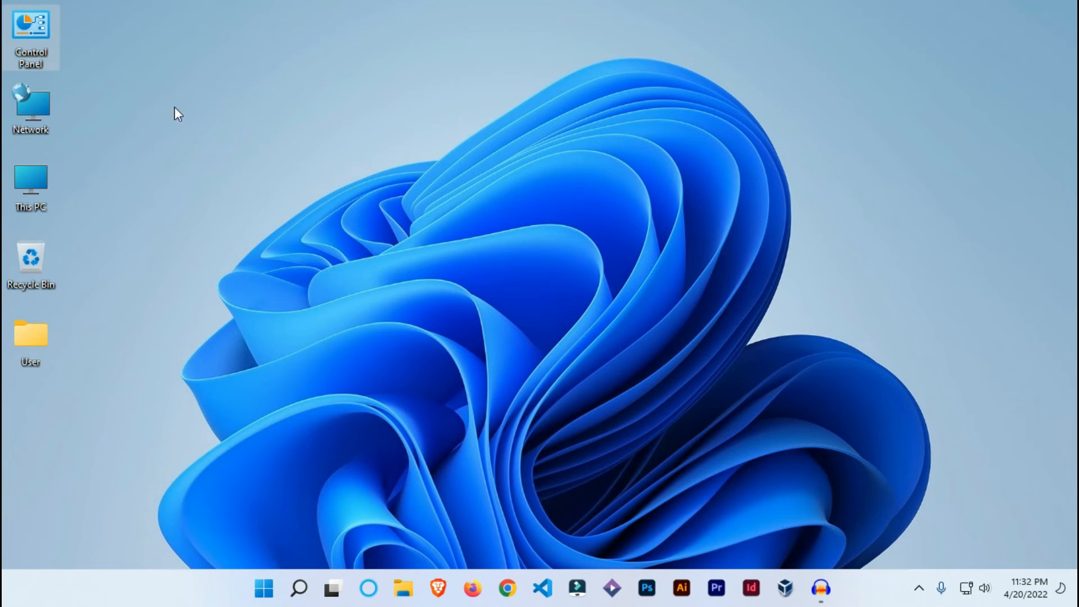
# Turn off the Auto arrange icons option for the desktop
pyautogui.rightClick(328, 94)
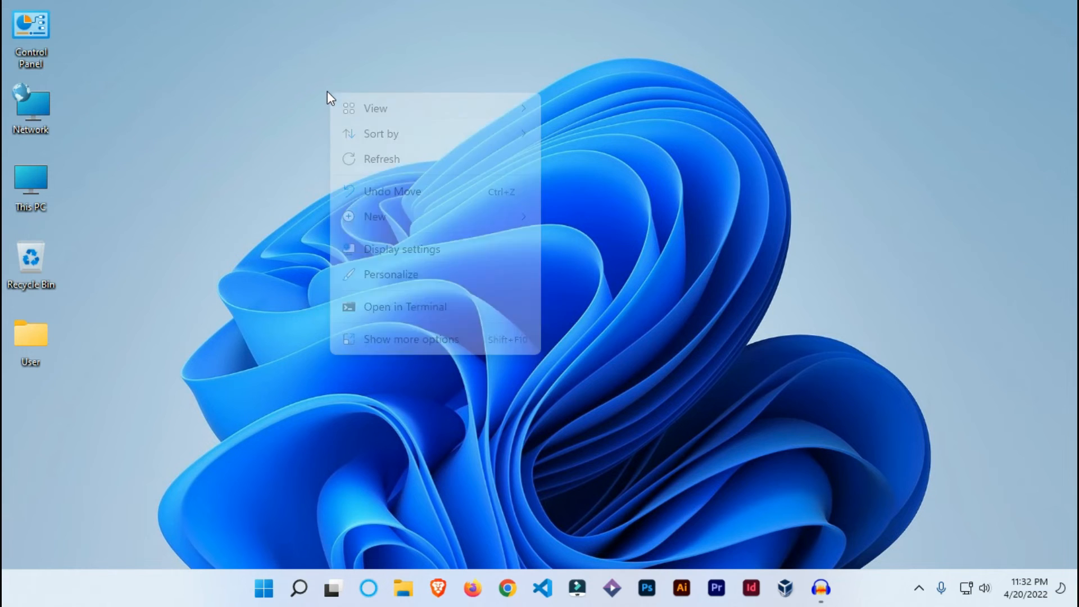
pyautogui.moveTo(384, 111)
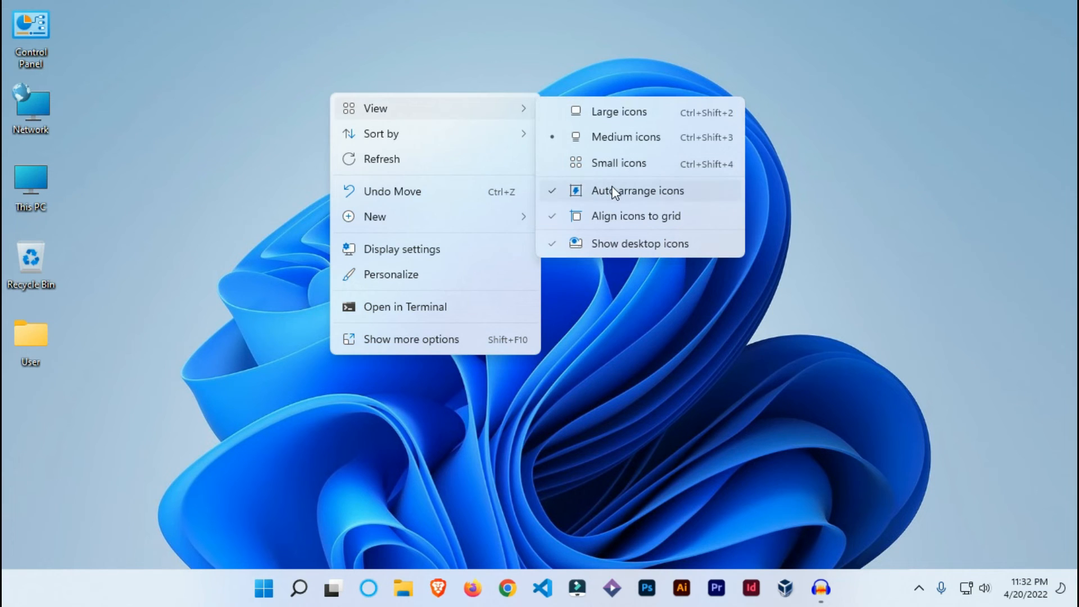
pyautogui.click(596, 191)
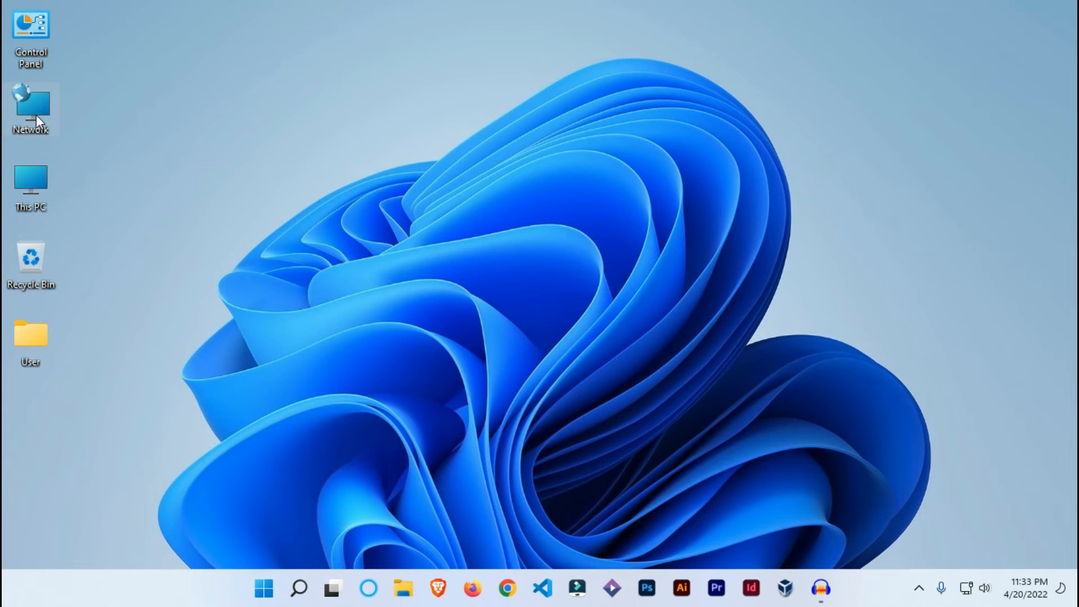
# Move Network, Control Panel, This PC, Recycle Bin and the User folder out of the icon column into a group near the desktop's upper middle
pyautogui.moveTo(36, 115); pyautogui.dragTo(404, 89)
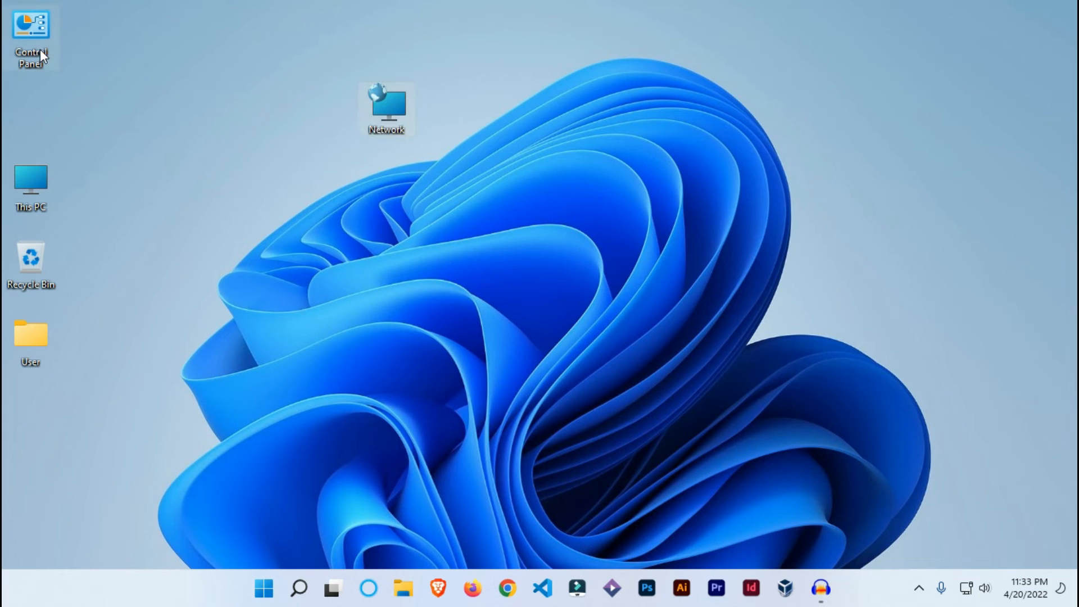
pyautogui.moveTo(40, 49); pyautogui.dragTo(487, 63)
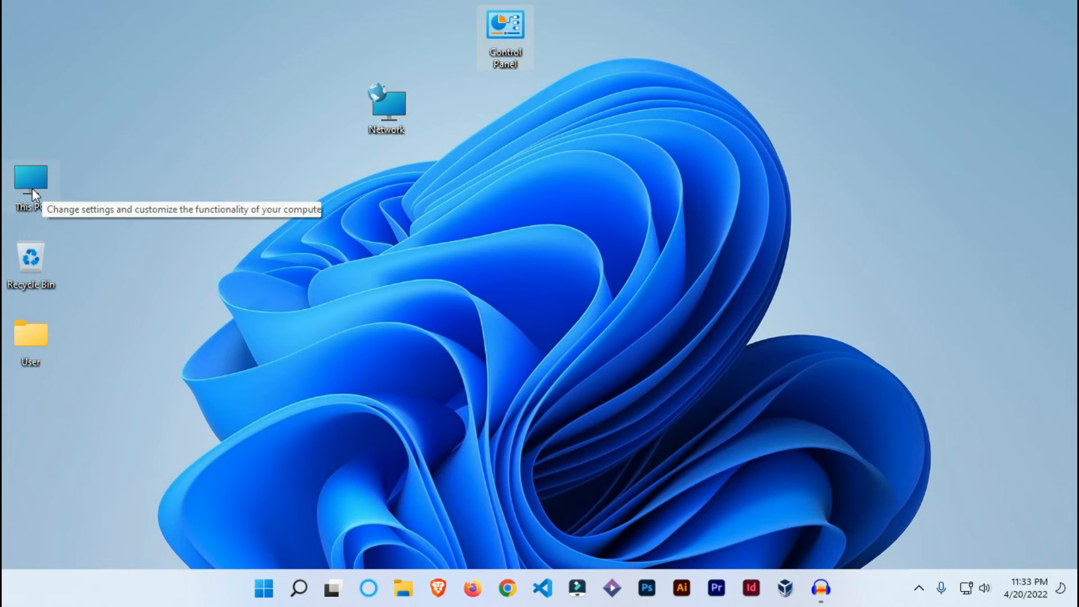
pyautogui.moveTo(32, 187); pyautogui.dragTo(453, 65)
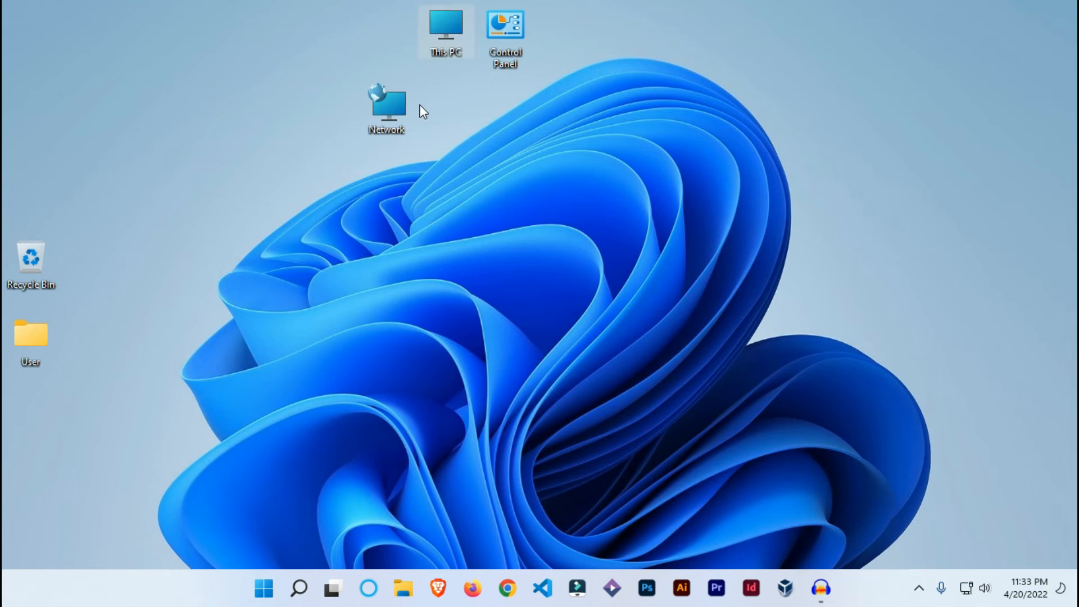
pyautogui.moveTo(52, 272); pyautogui.dragTo(482, 126)
pyautogui.moveTo(33, 359); pyautogui.dragTo(527, 205)
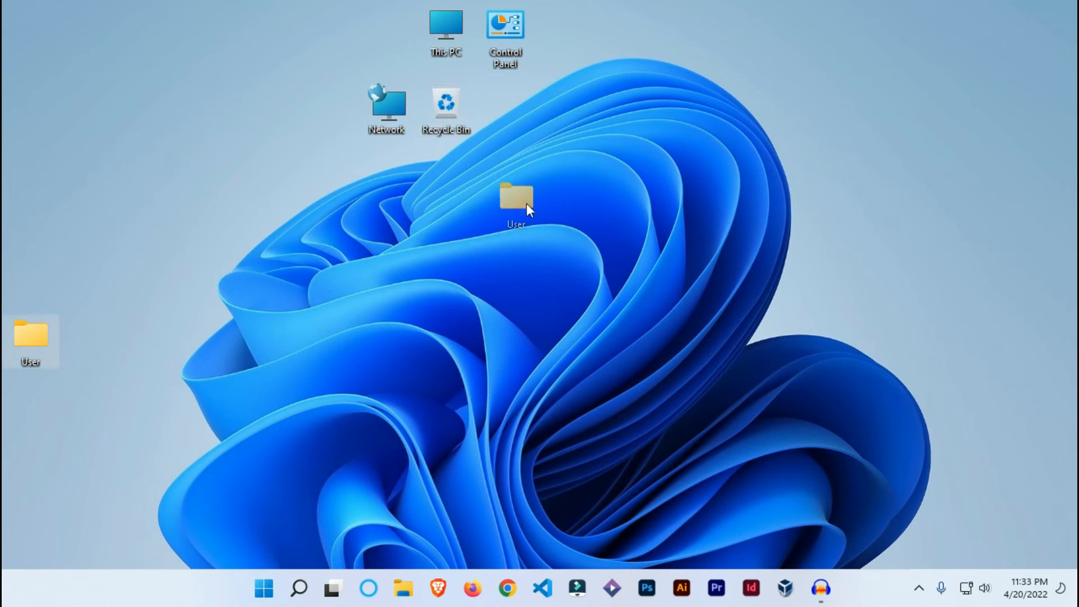
pyautogui.moveTo(515, 139); pyautogui.dragTo(511, 141)
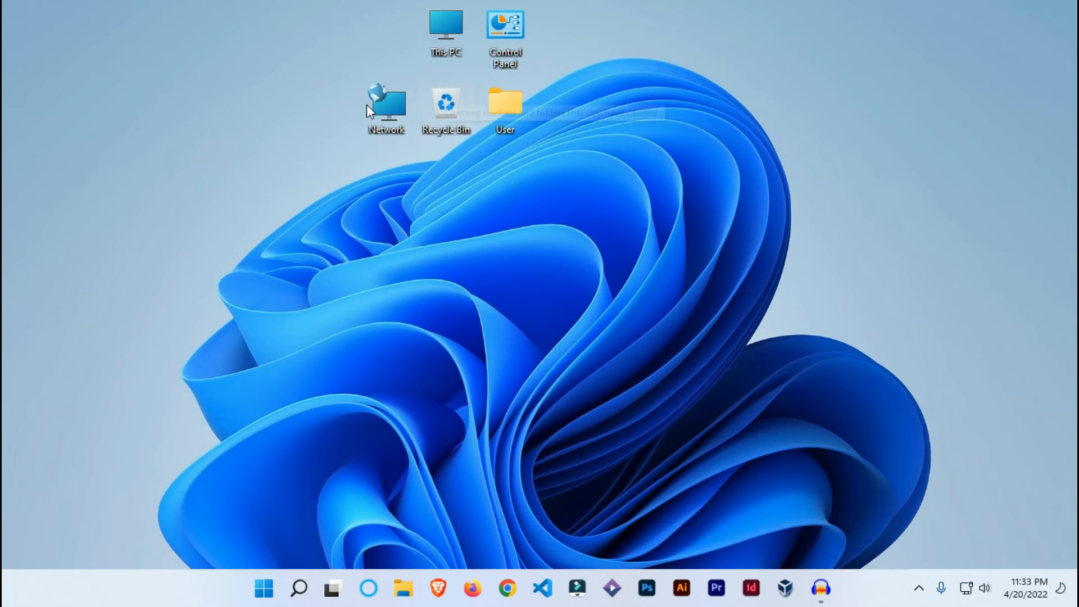
# Regroup the moved icons so that Control Panel sits above Network and This PC sits below Recycle Bin
pyautogui.moveTo(439, 59); pyautogui.dragTo(388, 186)
pyautogui.moveTo(521, 35); pyautogui.dragTo(427, 149)
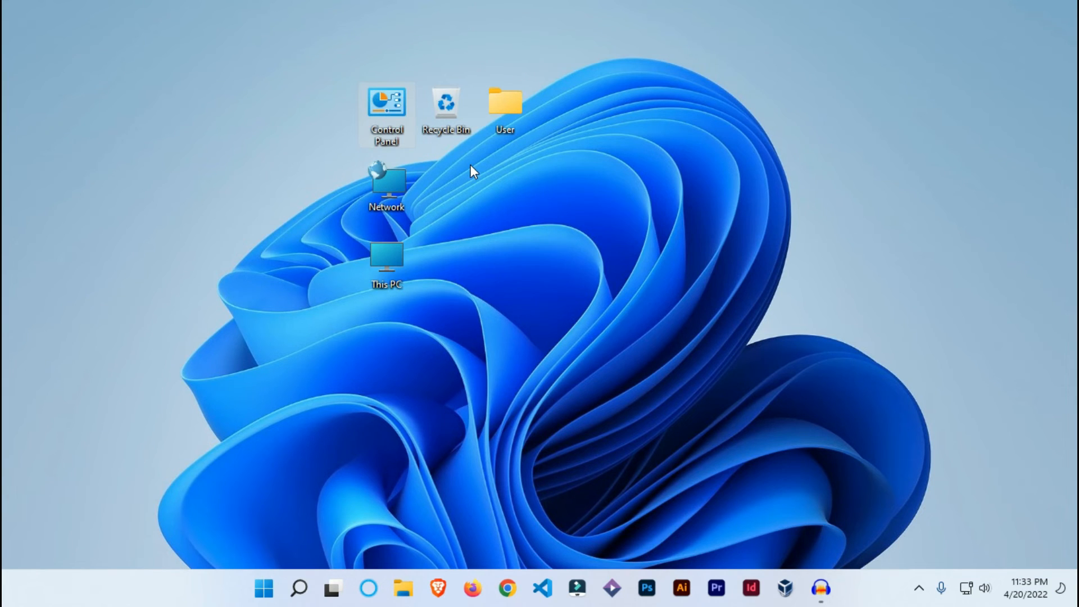
pyautogui.moveTo(413, 247); pyautogui.dragTo(457, 180)
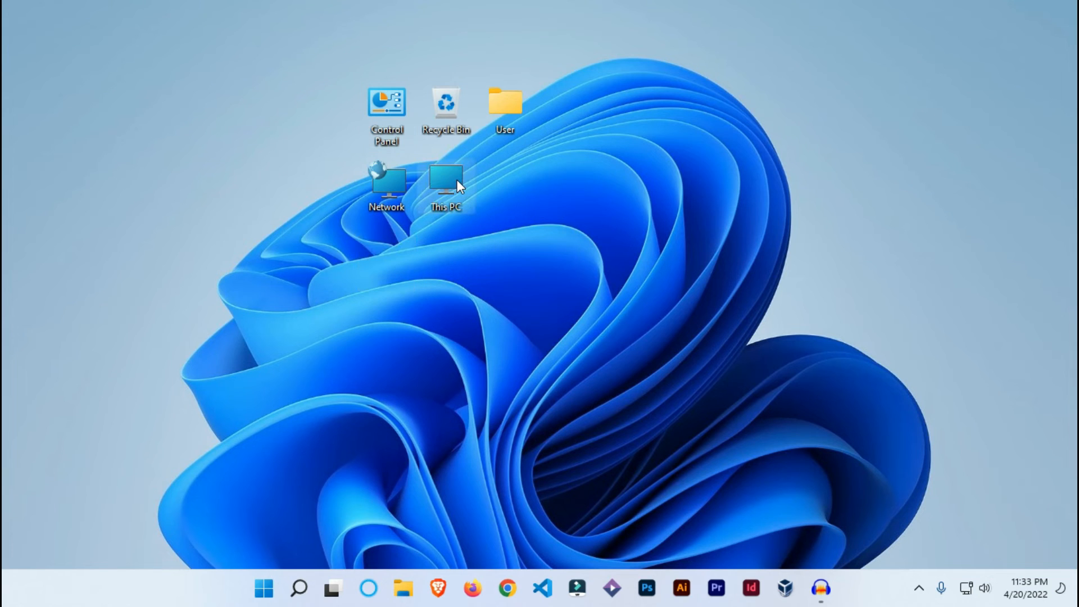
# Turn off Align icons to grid, and place This PC off the grid between the Control Panel, Network and Recycle Bin icons
pyautogui.rightClick(568, 99)
pyautogui.moveTo(679, 120)
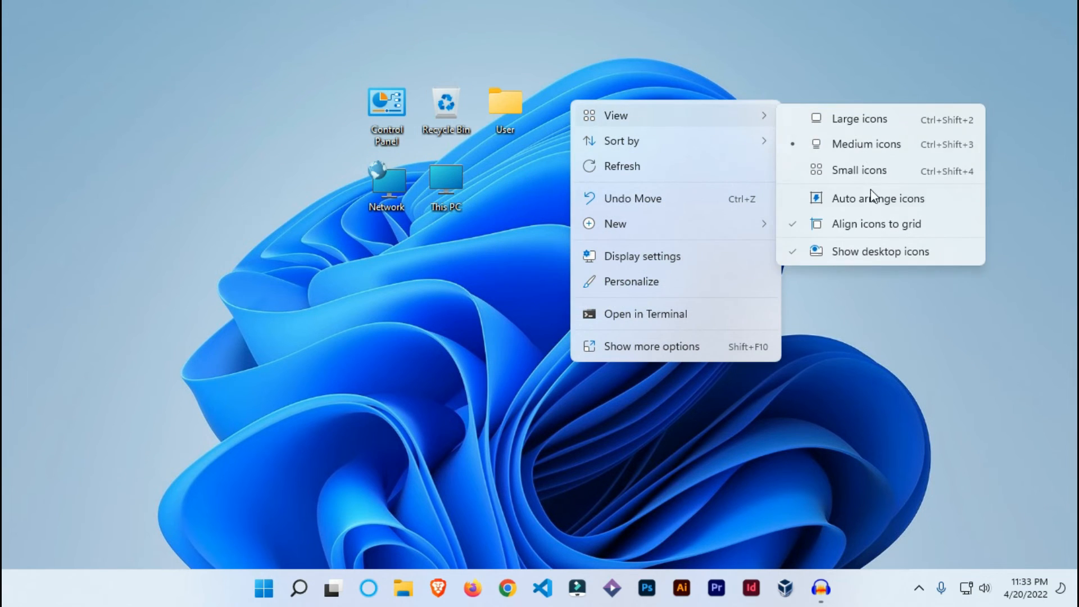
pyautogui.click(843, 225)
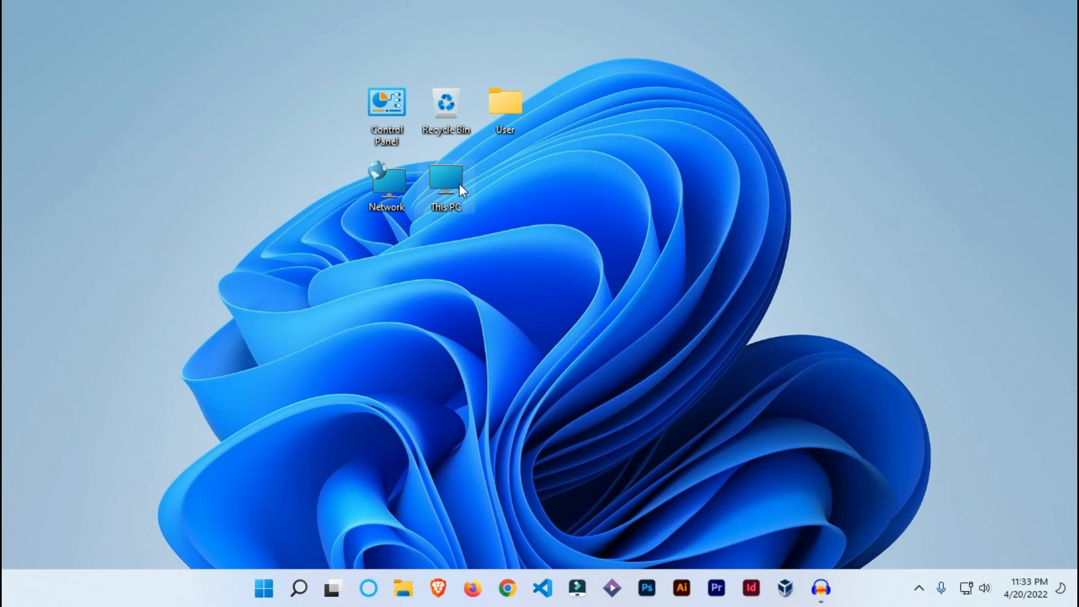
pyautogui.moveTo(450, 180); pyautogui.dragTo(423, 155)
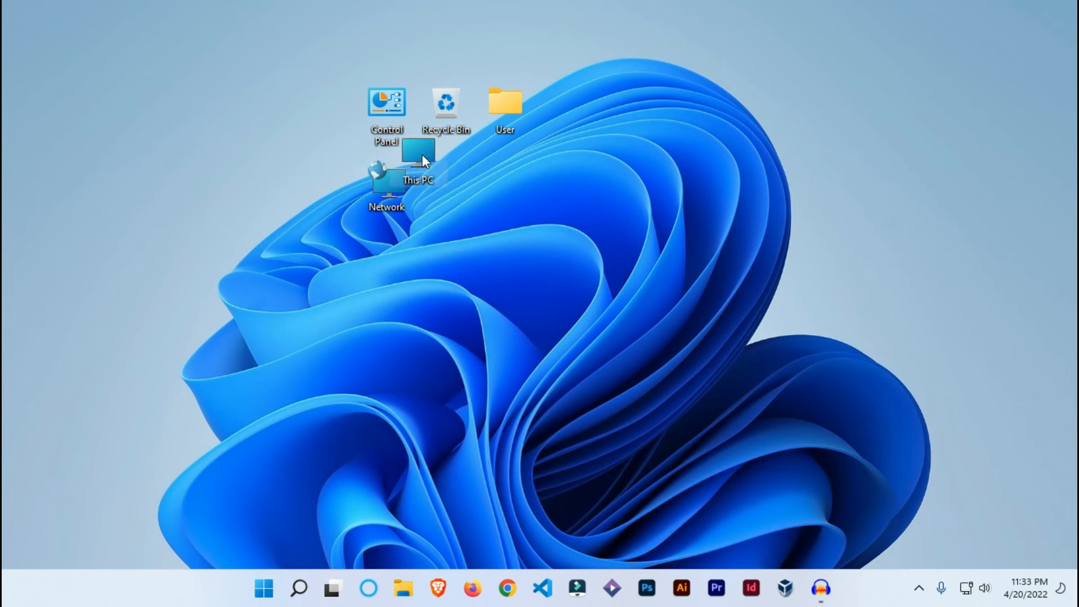
# Turn Auto arrange icons and Align icons to grid back on for the desktop
pyautogui.rightClick(513, 179)
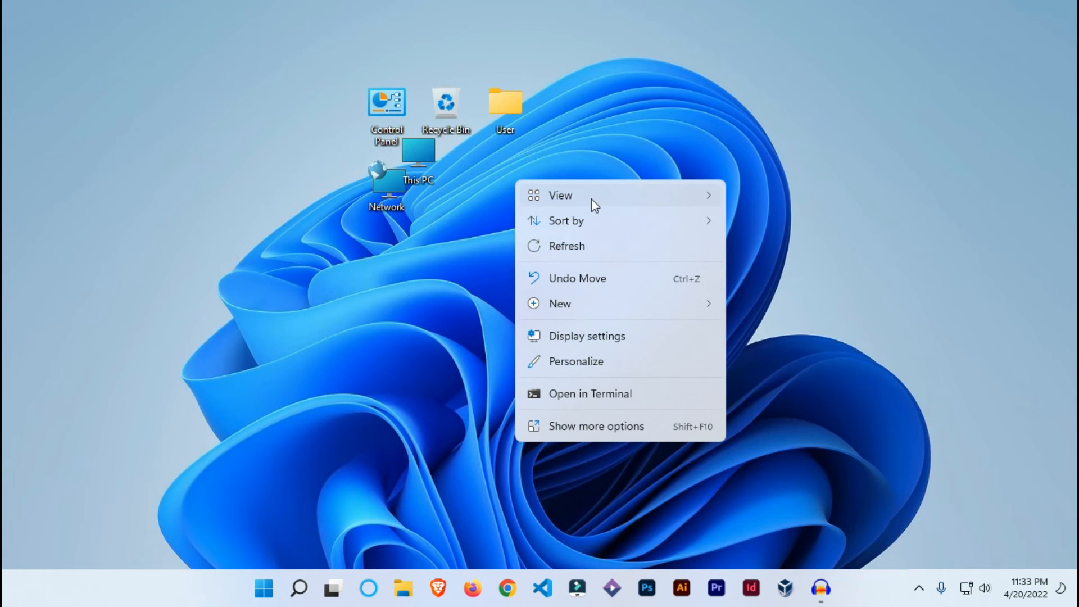
pyautogui.moveTo(592, 201)
pyautogui.click(818, 281)
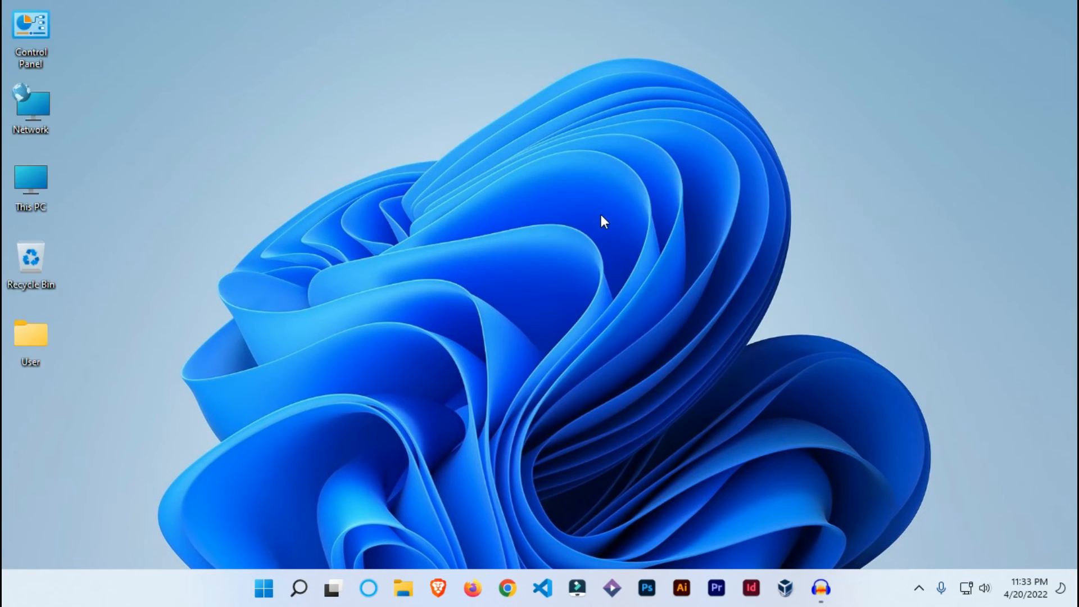
pyautogui.rightClick(377, 141)
pyautogui.moveTo(574, 158)
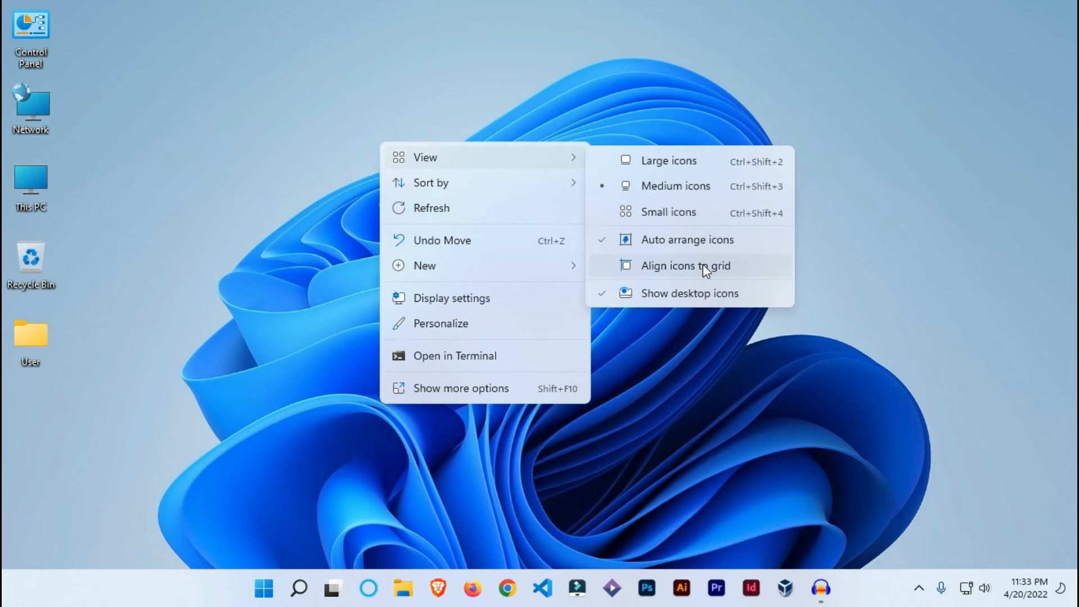
pyautogui.click(704, 266)
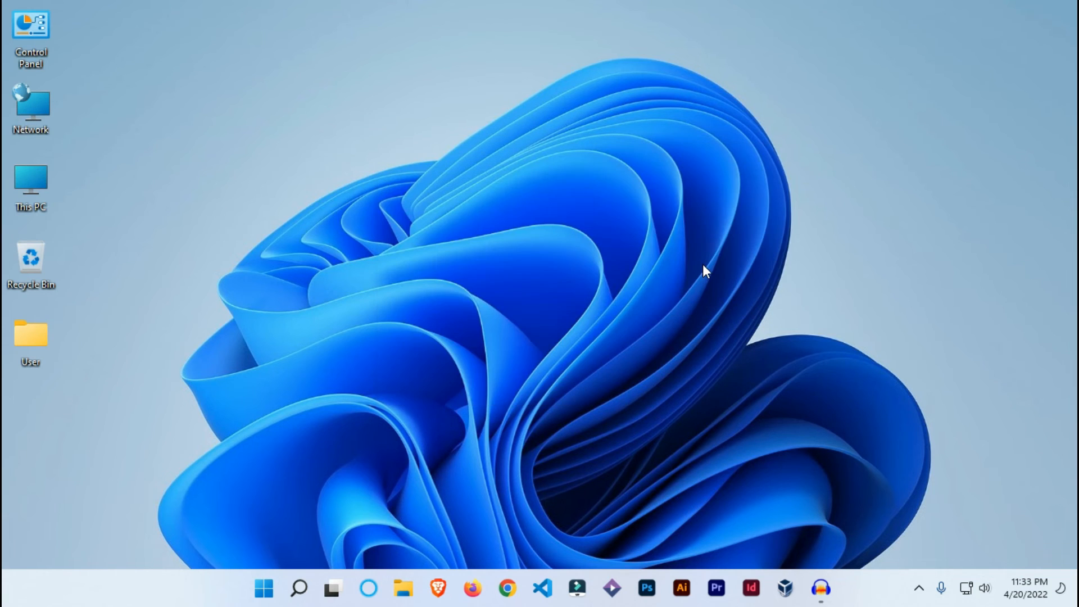
# Sort the desktop icons by Name, and re-sort them by Size
pyautogui.rightClick(341, 181)
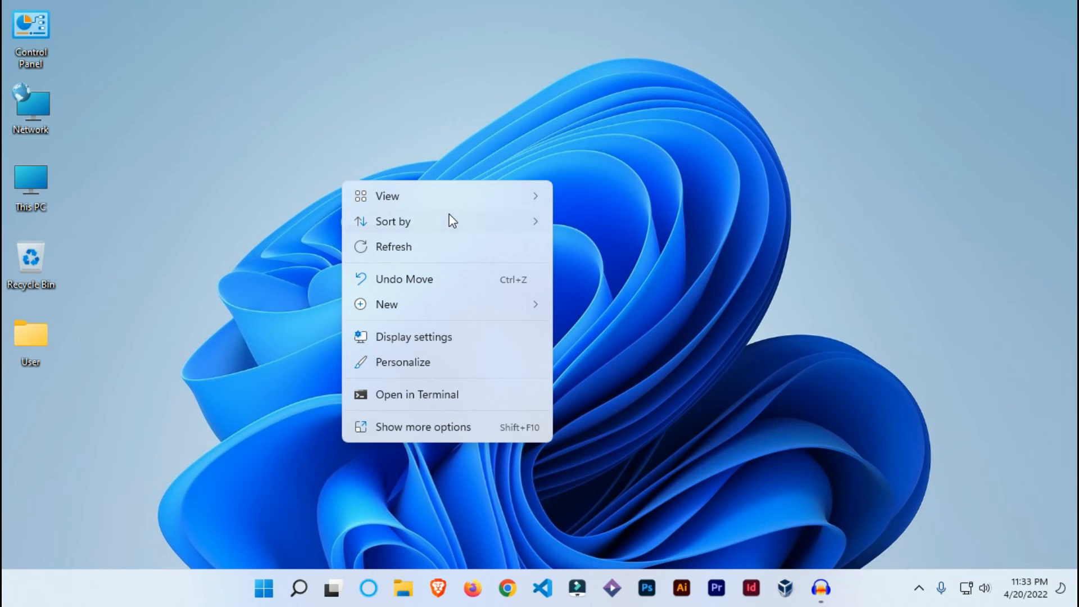
pyautogui.moveTo(448, 222)
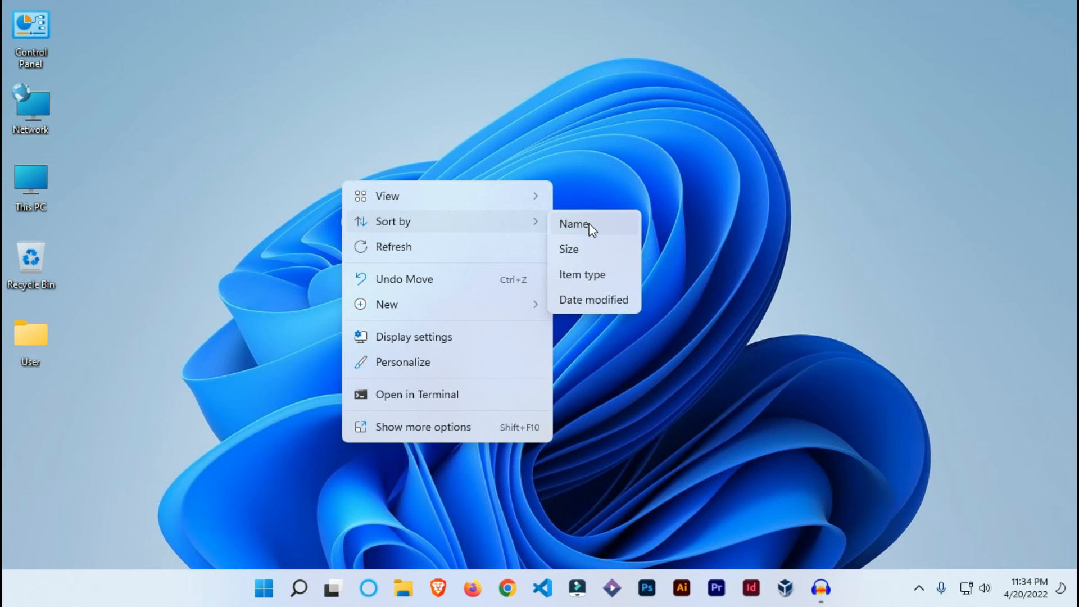
pyautogui.click(575, 224)
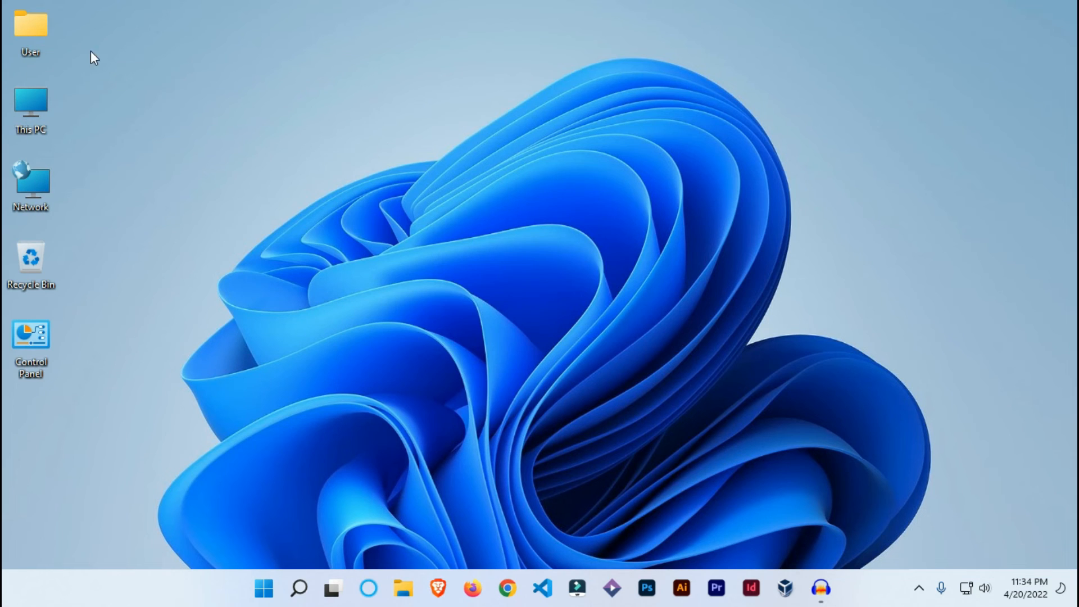
pyautogui.rightClick(229, 59)
pyautogui.moveTo(340, 102)
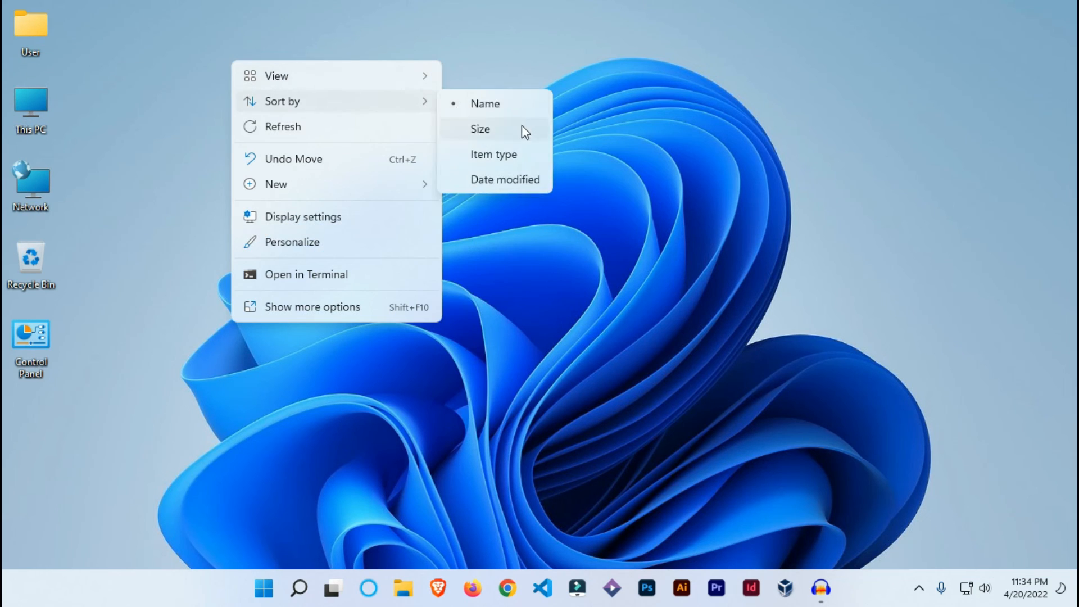
pyautogui.click(522, 127)
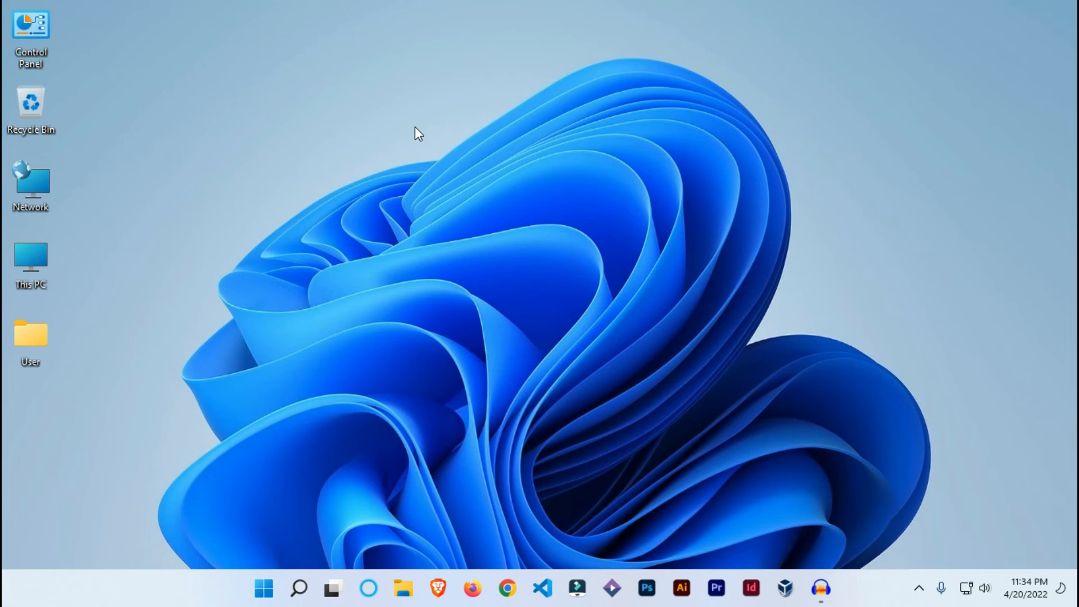
# Sort the desktop icons by Item type, and re-sort them by Date modified
pyautogui.rightClick(242, 116)
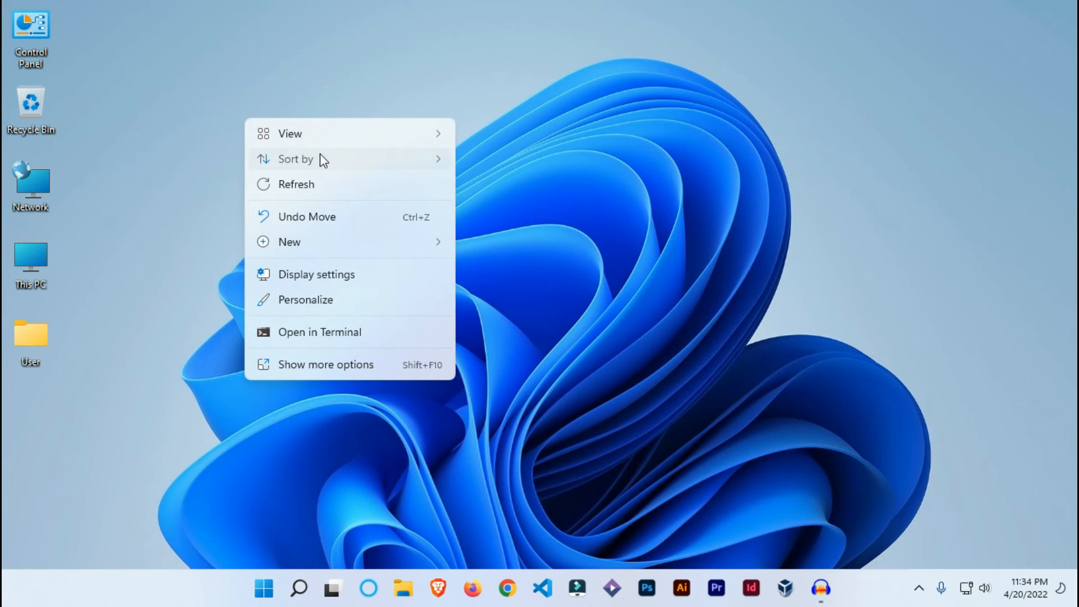
pyautogui.moveTo(319, 158)
pyautogui.click(508, 211)
pyautogui.rightClick(267, 116)
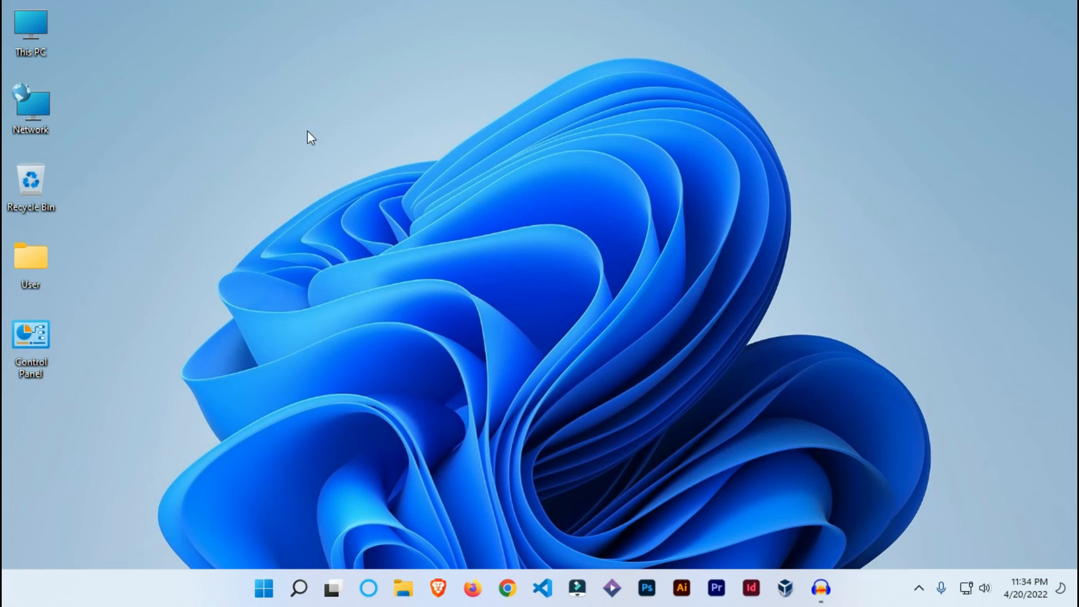
pyautogui.moveTo(352, 163)
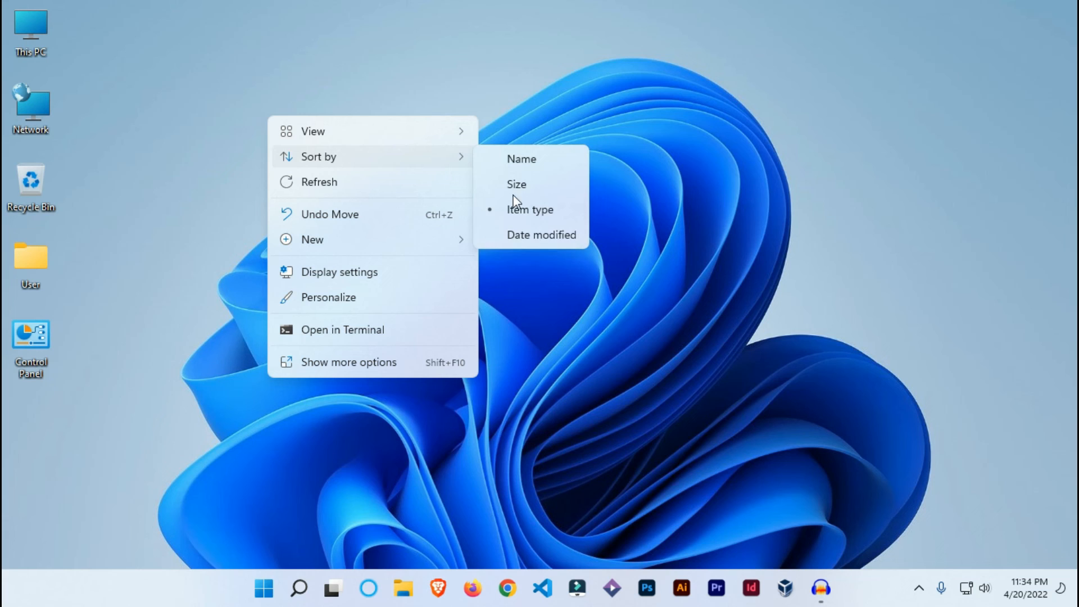
pyautogui.click(548, 234)
# Set the desktop icon sorting back to Name
pyautogui.rightClick(258, 111)
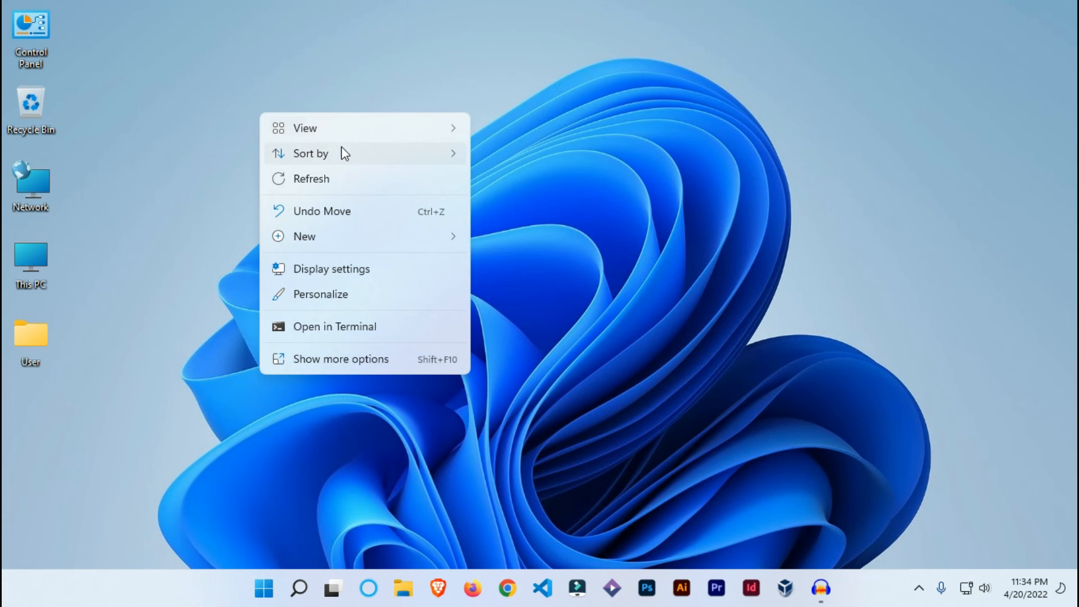
pyautogui.moveTo(357, 155)
pyautogui.click(522, 160)
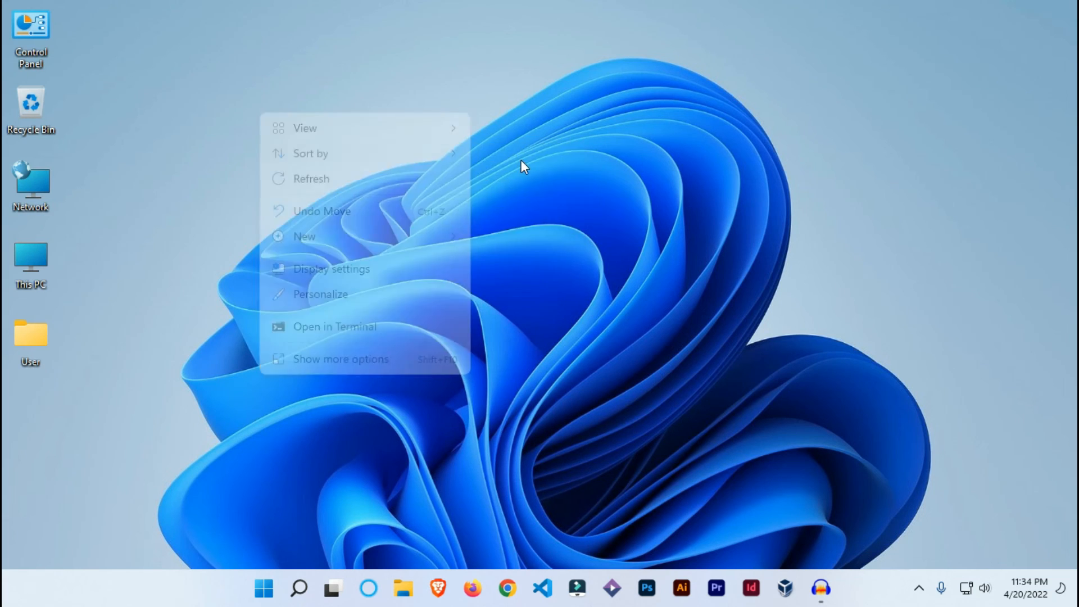
pyautogui.moveTo(117, 13); pyautogui.dragTo(2, 427)
pyautogui.click(214, 299)
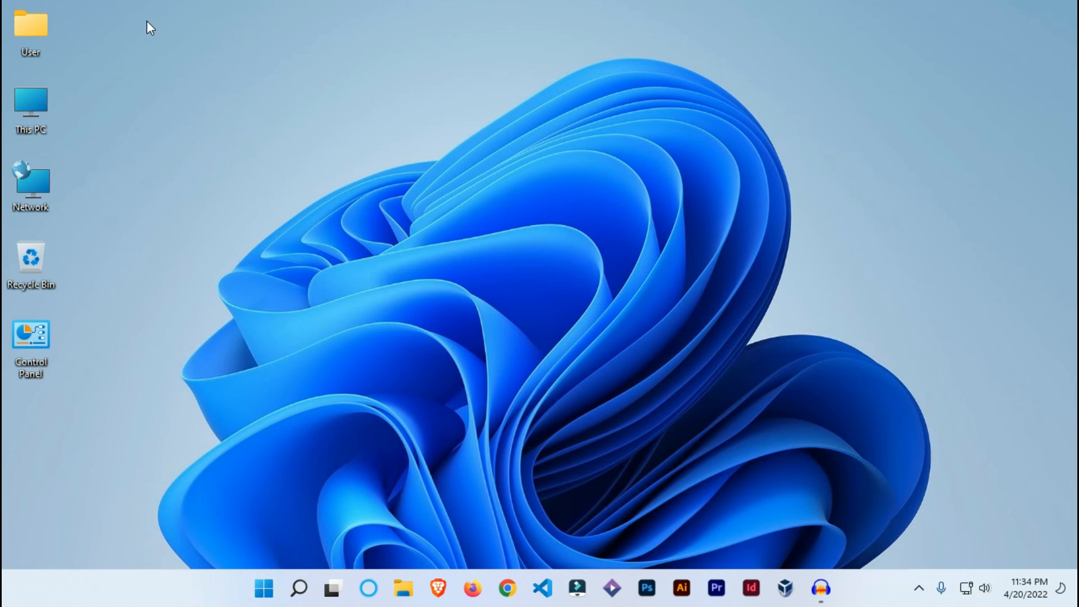
pyautogui.moveTo(147, 21); pyautogui.dragTo(11, 407)
pyautogui.click(183, 319)
# Refresh the desktop several times in a row
pyautogui.rightClick(487, 168)
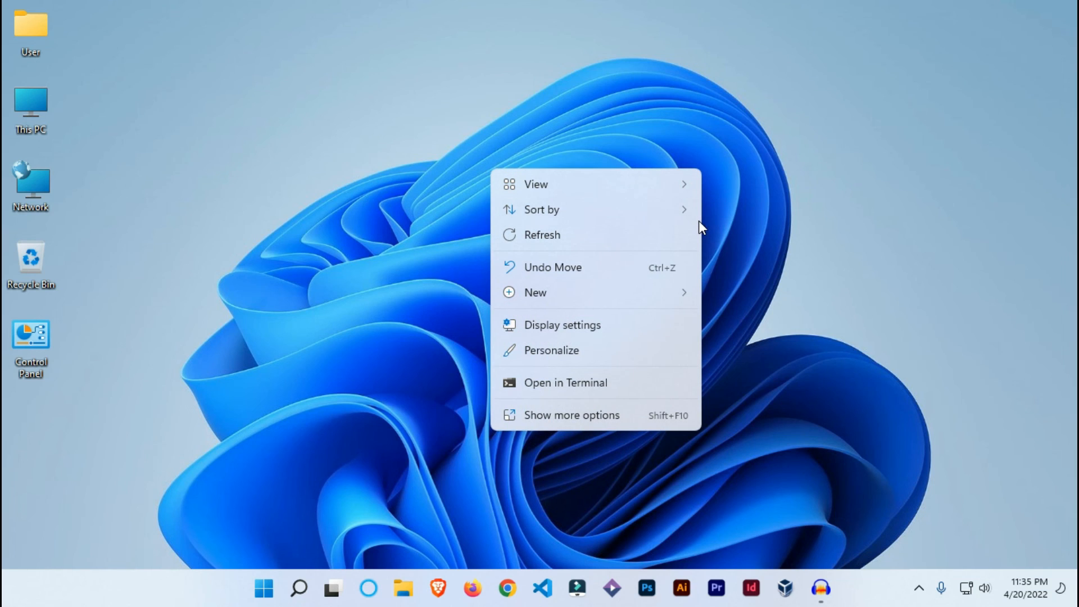
pyautogui.click(578, 242)
pyautogui.rightClick(351, 123)
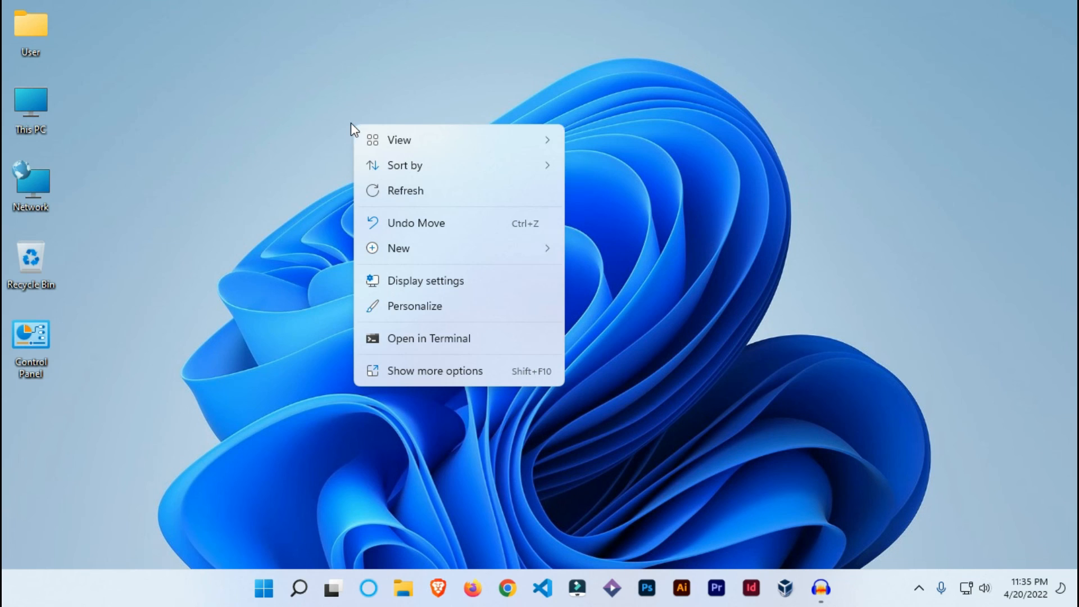
pyautogui.click(443, 191)
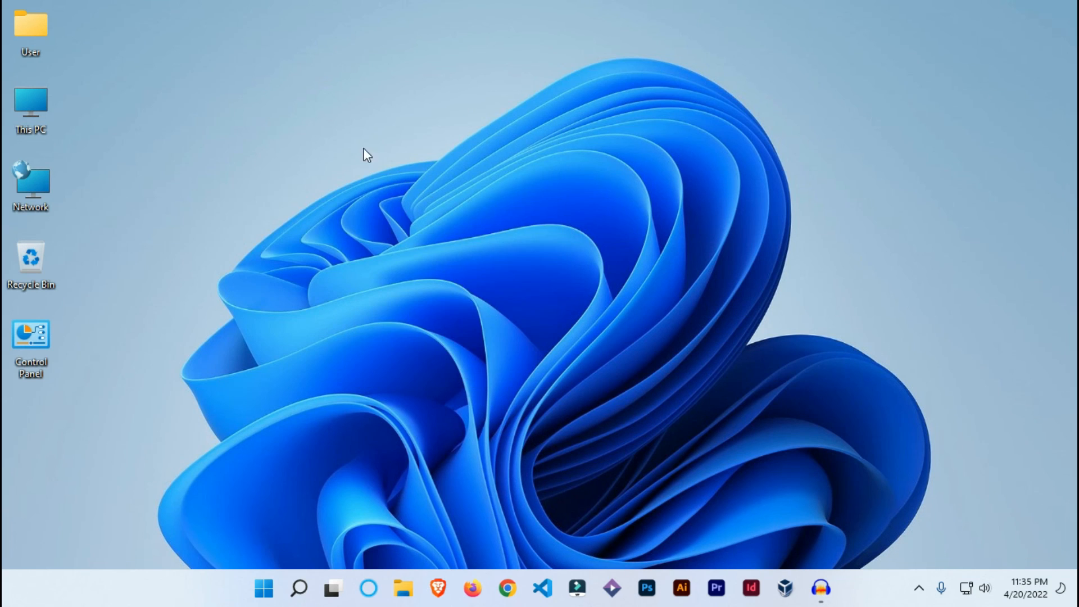
pyautogui.rightClick(344, 140)
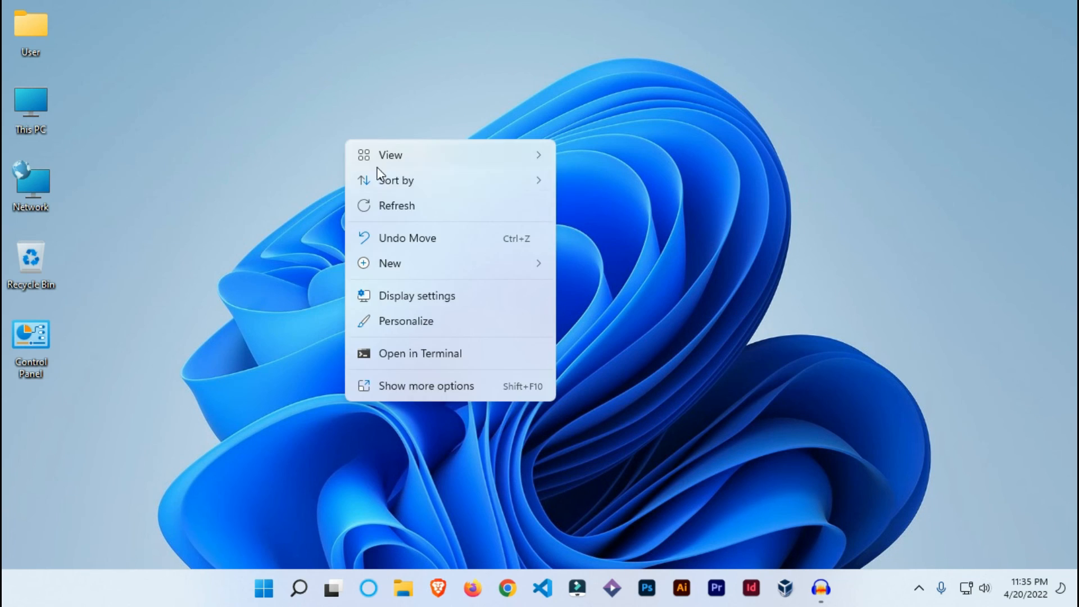
pyautogui.click(404, 207)
pyautogui.moveTo(99, 4); pyautogui.dragTo(3, 410)
pyautogui.rightClick(262, 138)
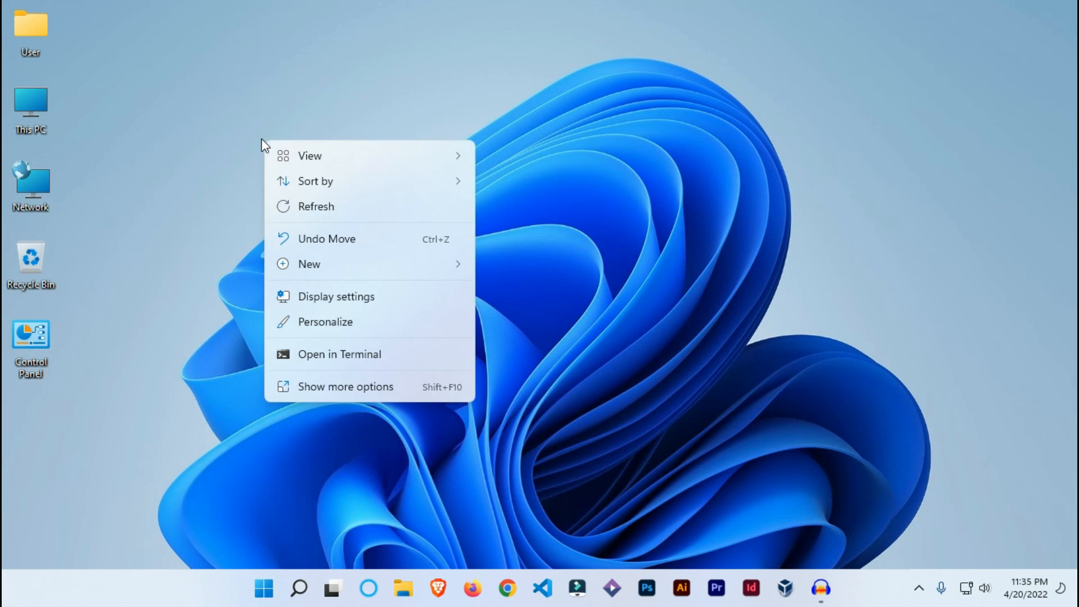
pyautogui.click(325, 208)
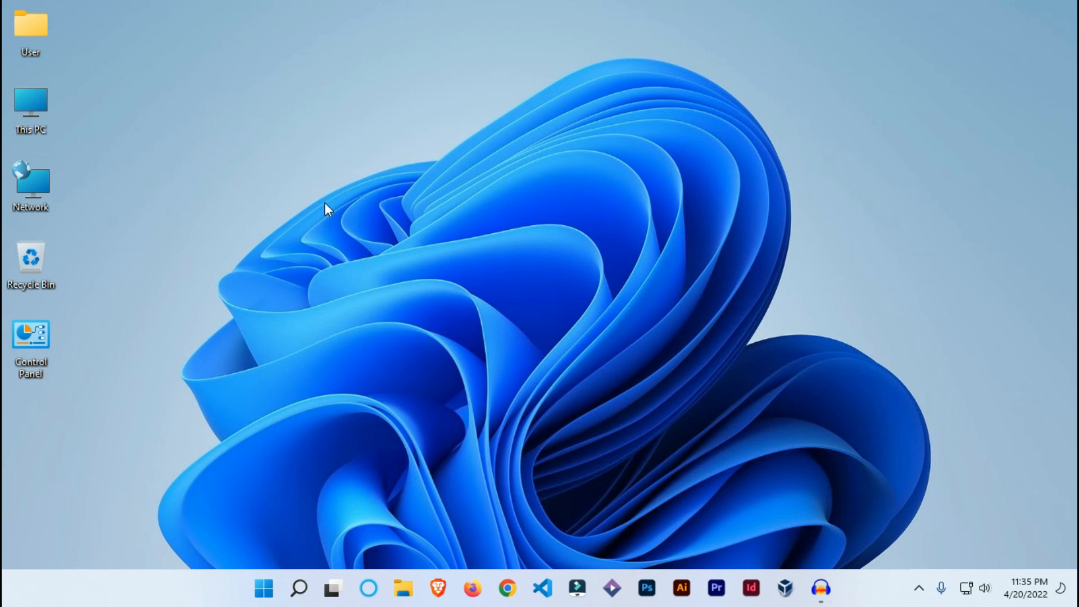
pyautogui.rightClick(319, 119)
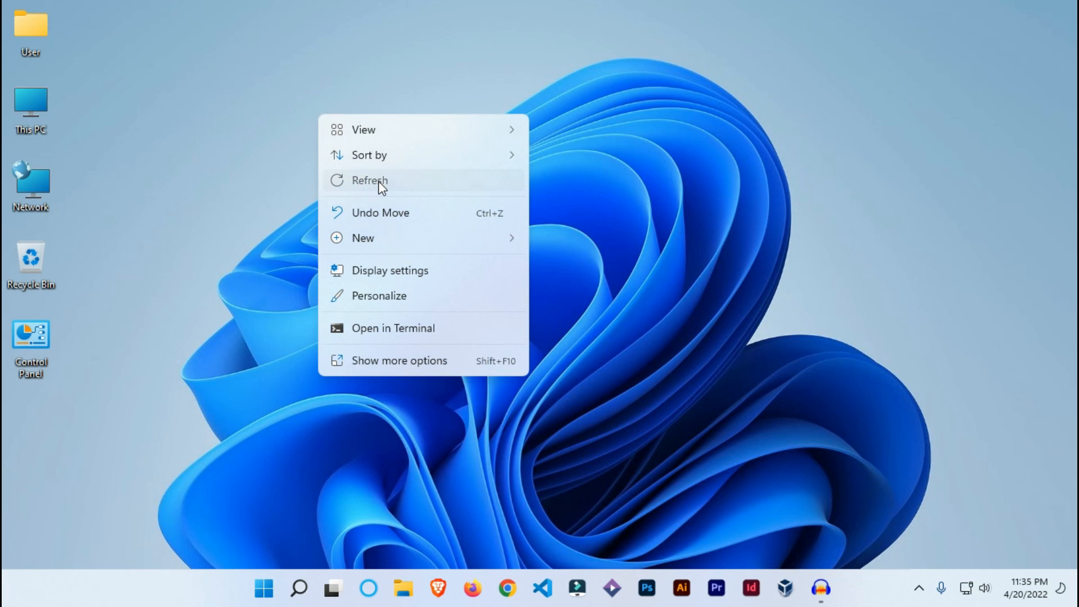
pyautogui.click(379, 181)
pyautogui.rightClick(325, 89)
pyautogui.click(381, 148)
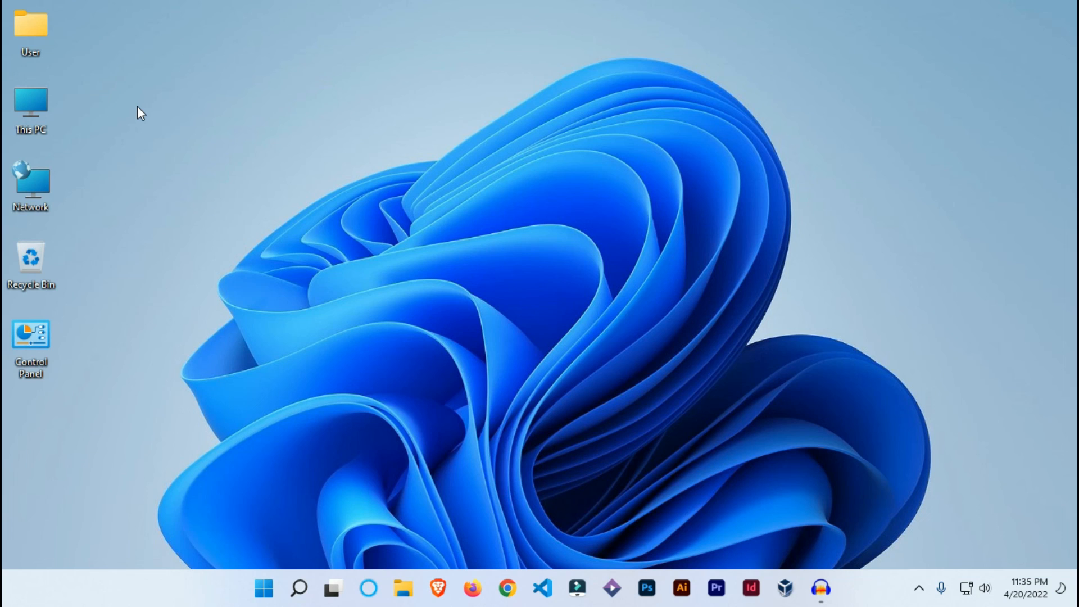
pyautogui.rightClick(138, 107)
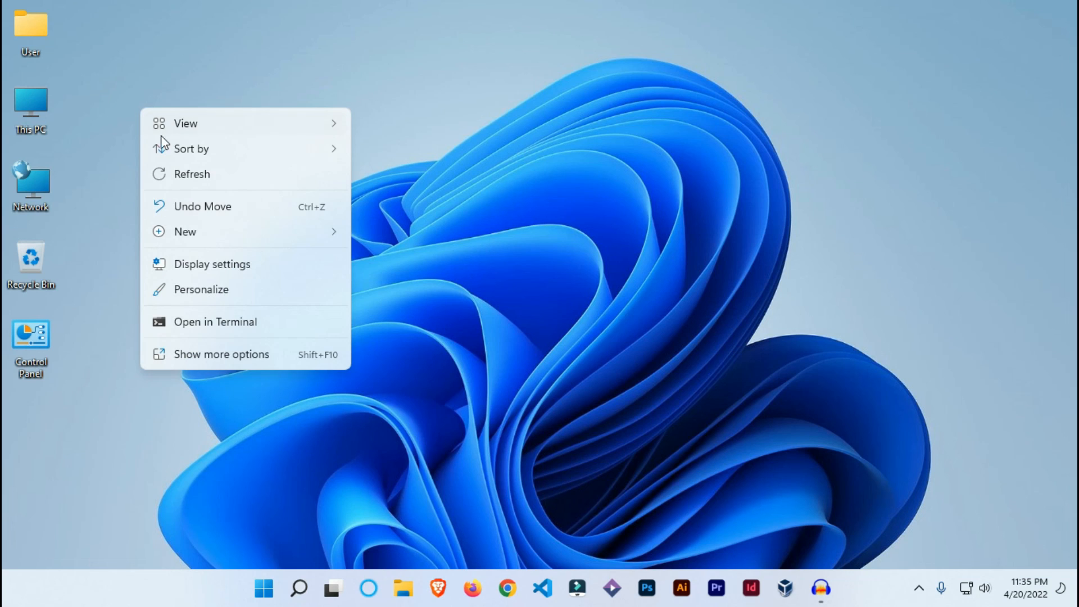
pyautogui.click(215, 188)
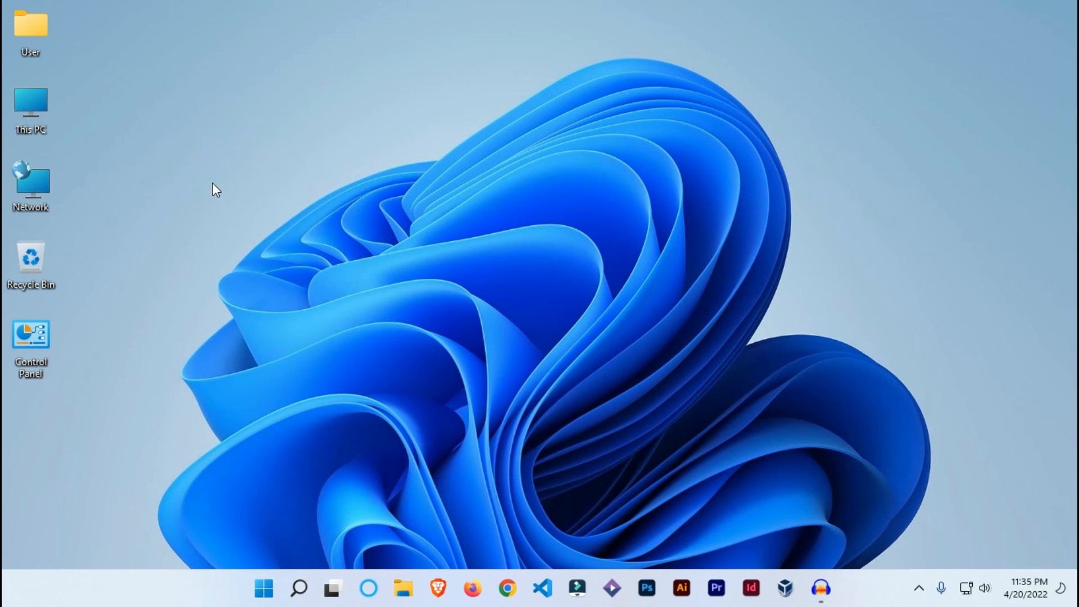